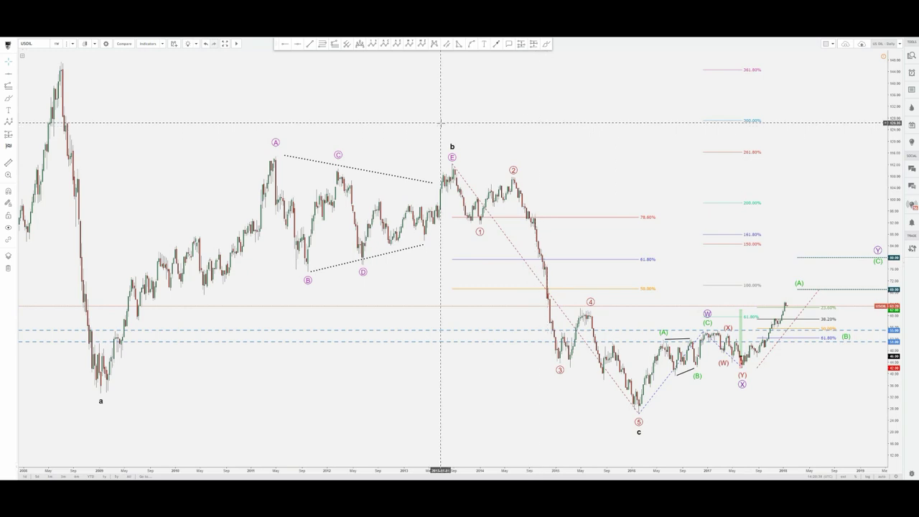
Brush a freehand stroke down from the 2008 peak along the decline into wave a.
left_click_drag(352, 102, 851, 99)
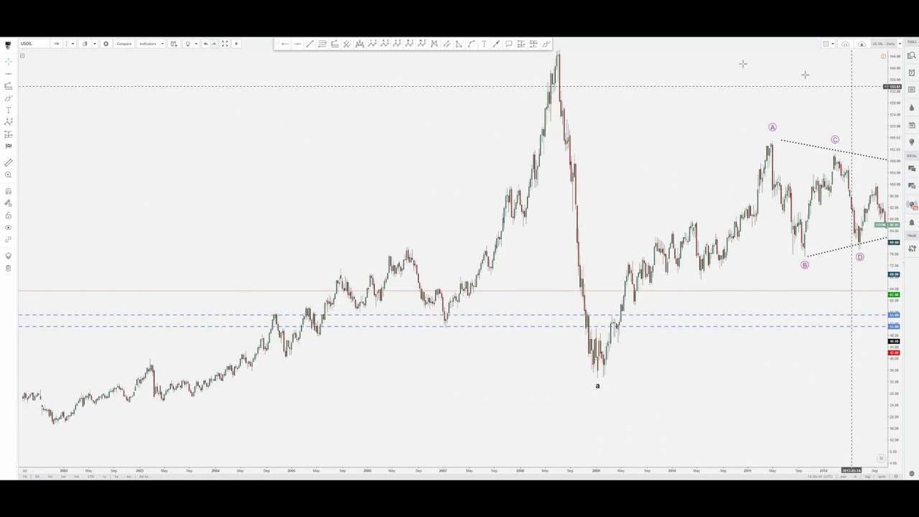
left_click(546, 44)
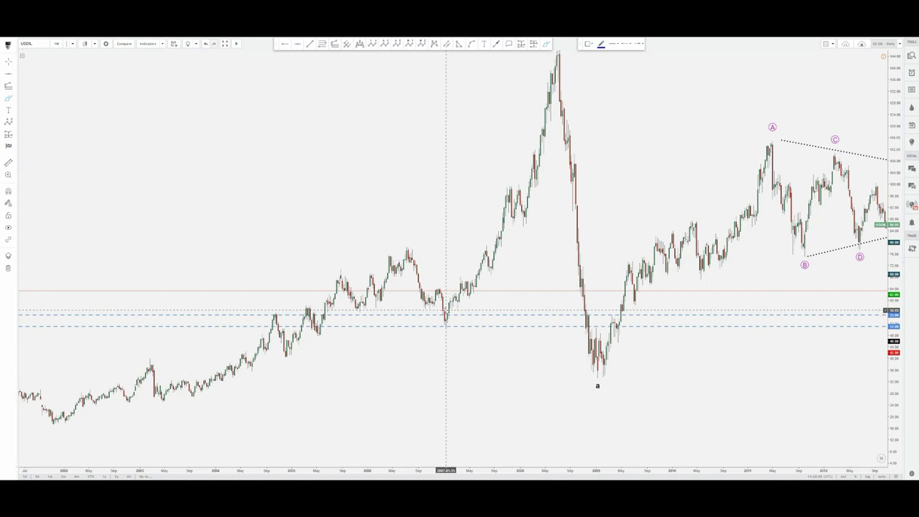
left_click(446, 313)
left_click_drag(645, 74, 470, 98)
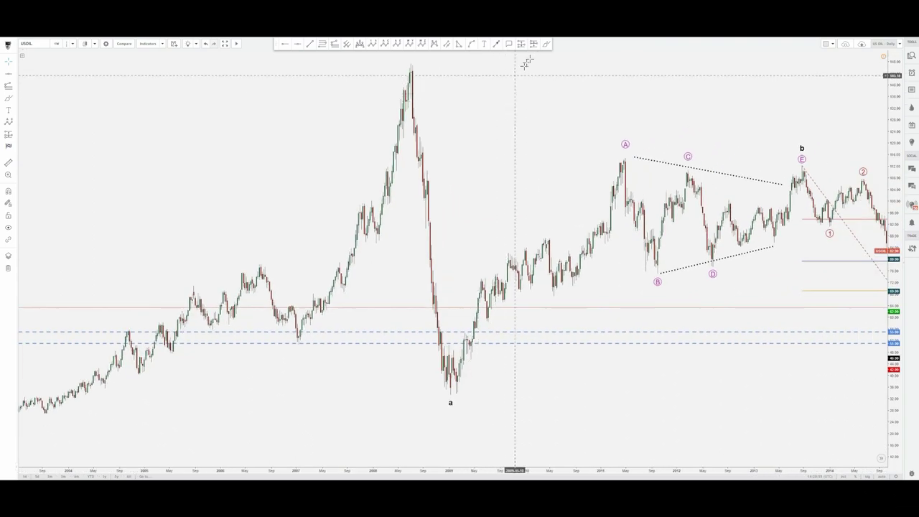
left_click(546, 44)
mouse_move(411, 68)
left_mouse_down()
mouse_move(427, 177)
mouse_move(422, 406)
left_mouse_up()
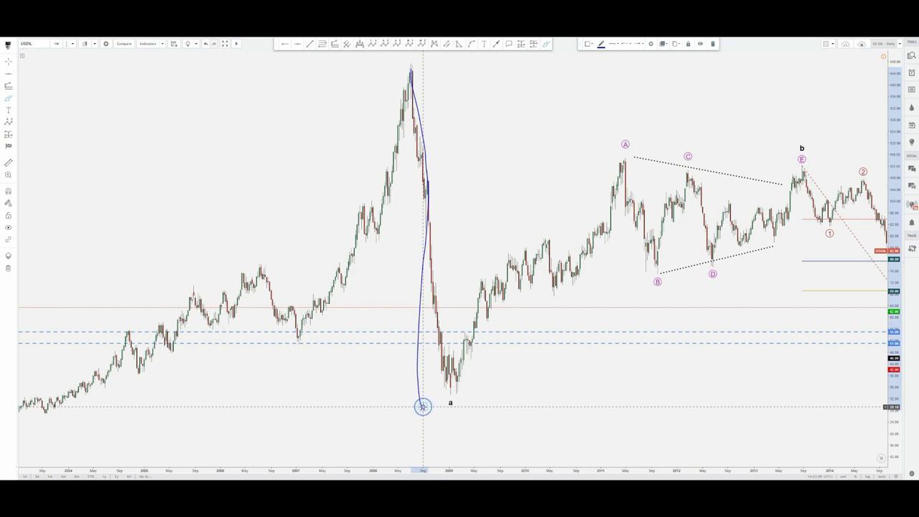
Brush a freehand a-b-c path from the 2008 decline, through the triangle, and down past the wave c low.
mouse_move(808, 96)
left_mouse_down()
mouse_move(431, 94)
mouse_move(460, 89)
mouse_move(479, 95)
mouse_move(472, 105)
left_mouse_up()
scroll(445, 97, "up", 2)
left_click(544, 43)
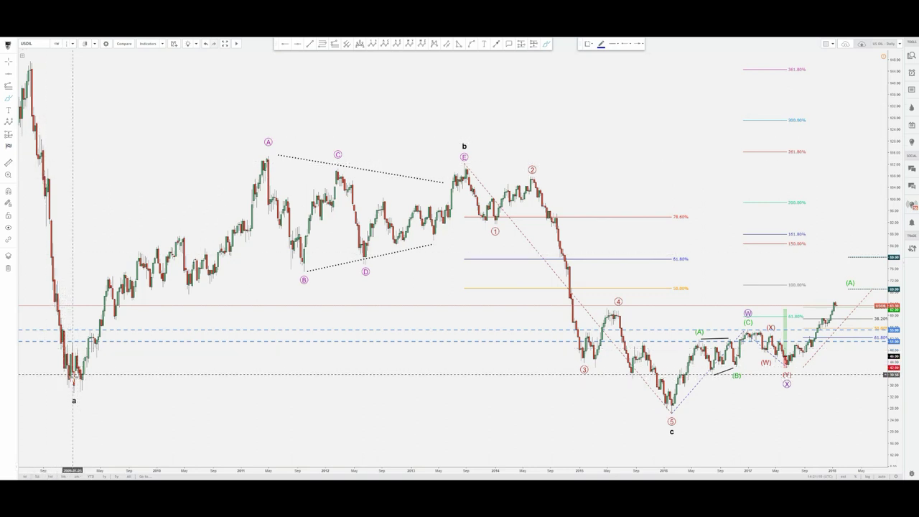
left_click(42, 87)
left_click_drag(43, 87, 105, 388)
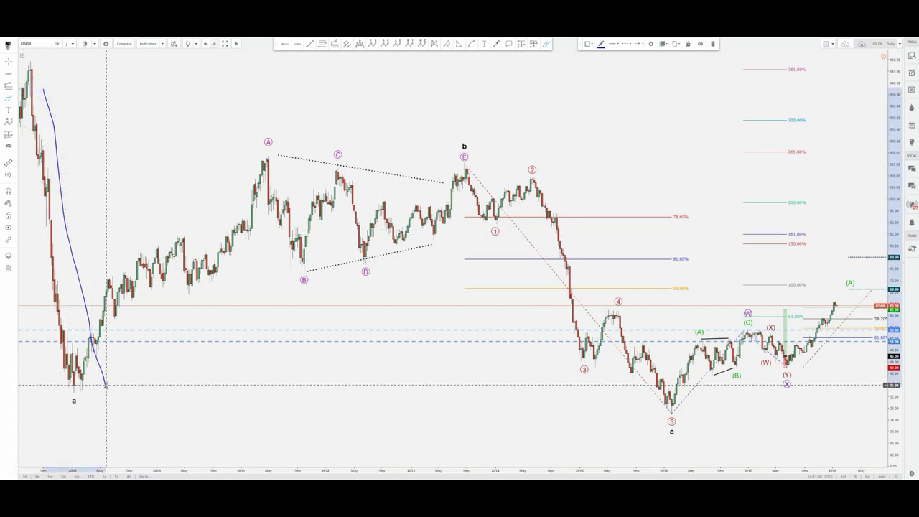
mouse_move(106, 385)
left_mouse_down()
mouse_move(237, 205)
mouse_move(391, 222)
mouse_move(482, 178)
mouse_move(632, 443)
left_mouse_up()
Brush boundary arrows below and above the a-b-c path and an upward arrow from its end, and undo these three strokes.
left_click_drag(121, 399, 570, 442)
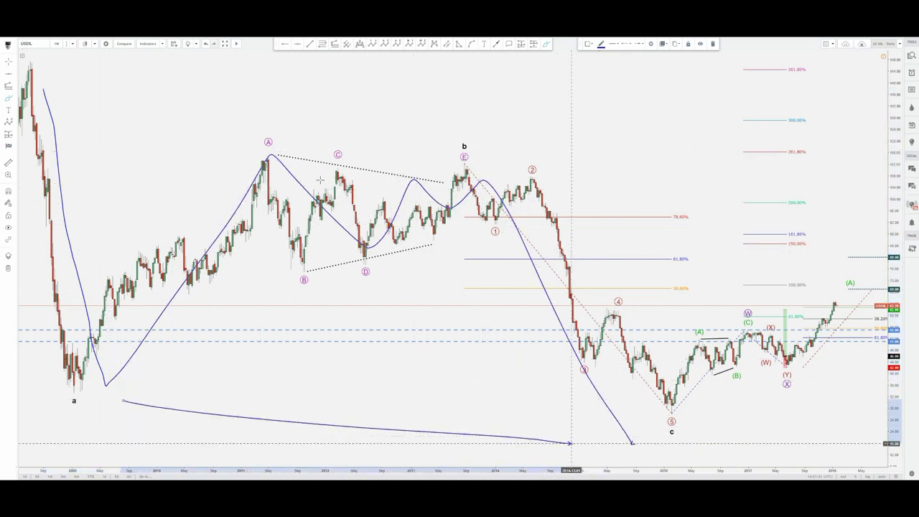
mouse_move(45, 72)
left_mouse_down()
mouse_move(185, 86)
mouse_move(529, 156)
left_mouse_up()
left_click_drag(652, 448, 714, 237)
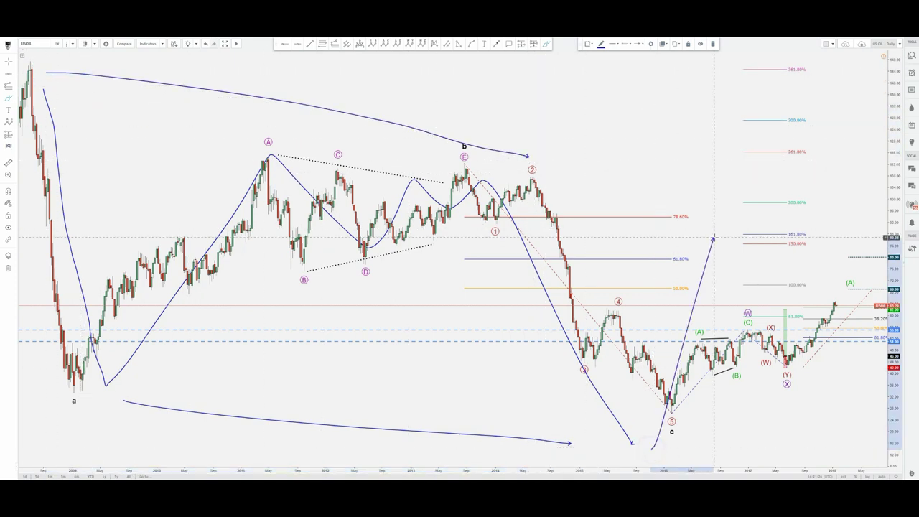
right_click(715, 237)
key("ctrl+z")
key("ctrl+z")
key("ctrl+z")
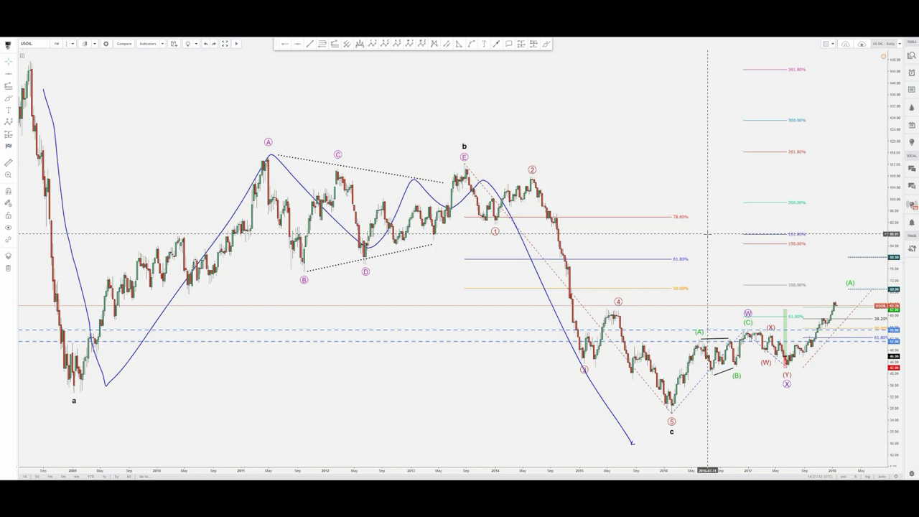
Trace the rise from the wave a low and the A-B-C-D-E triangle swings with the brush, and delete the stroke.
left_click(546, 44)
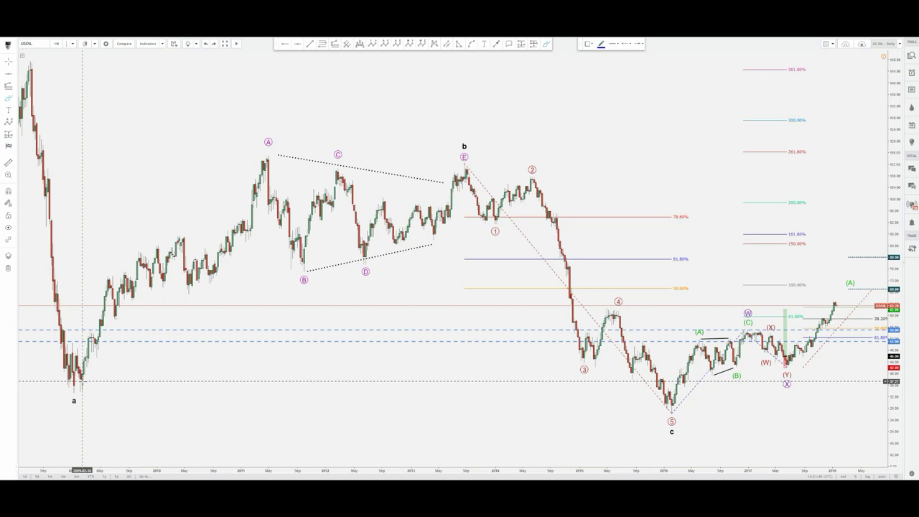
left_click(82, 381)
left_click(549, 45)
left_click(79, 381)
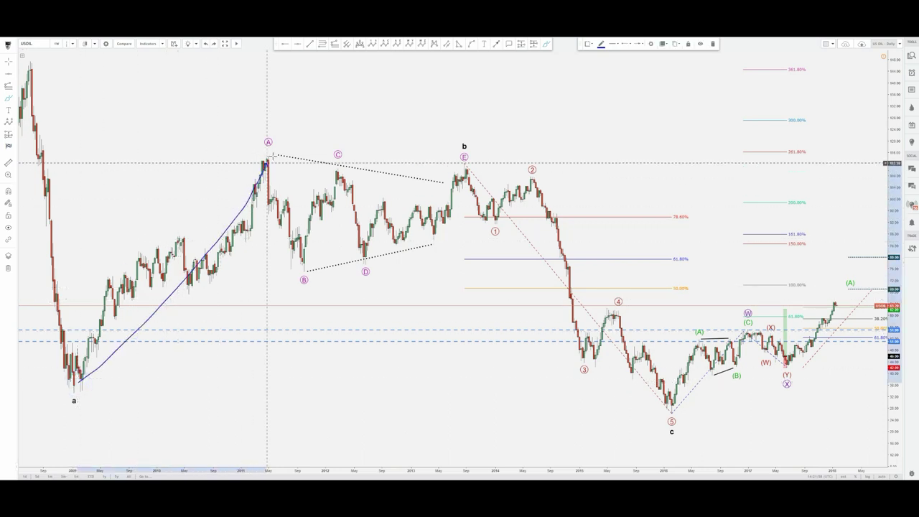
mouse_move(273, 155)
left_mouse_down()
mouse_move(289, 219)
mouse_move(316, 244)
mouse_move(362, 212)
mouse_move(434, 199)
mouse_move(450, 186)
left_mouse_up()
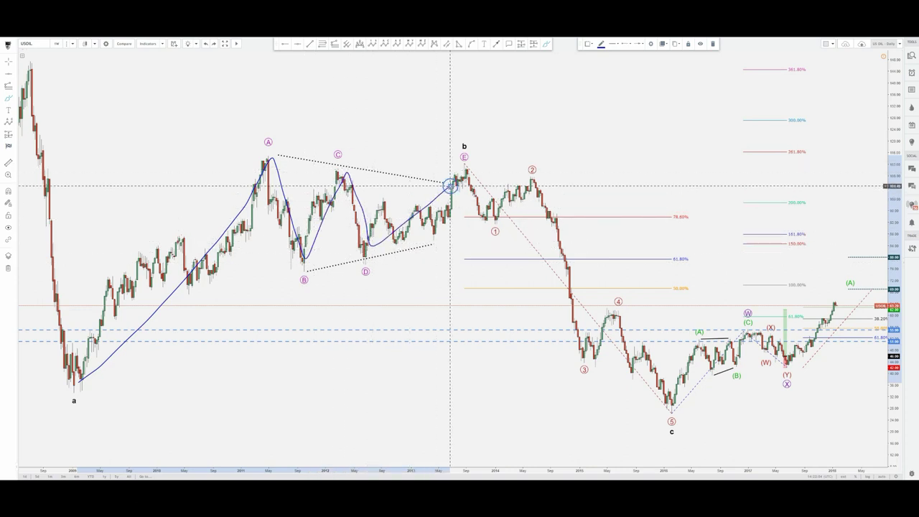
key("Delete")
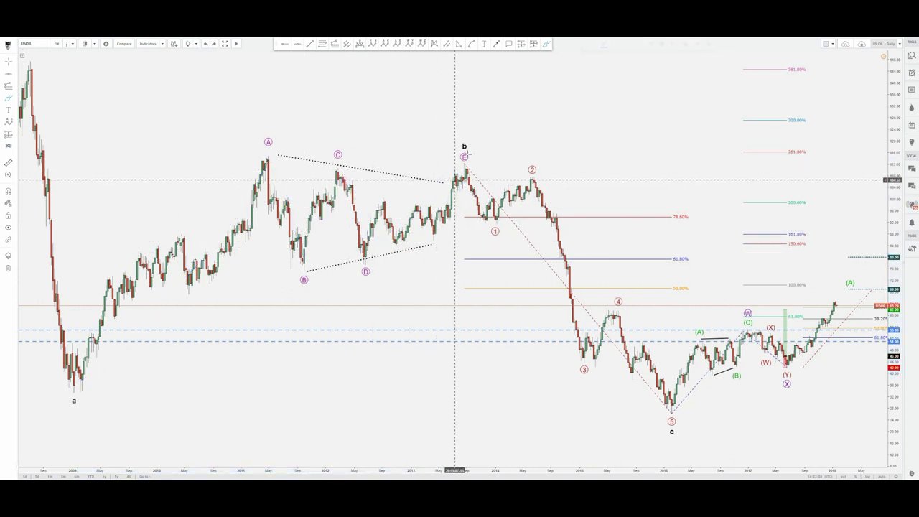
Select the a-b-c wave count at label b, trace the five-wave decline from b to c with the brush, and remove the stroke.
left_click(464, 150)
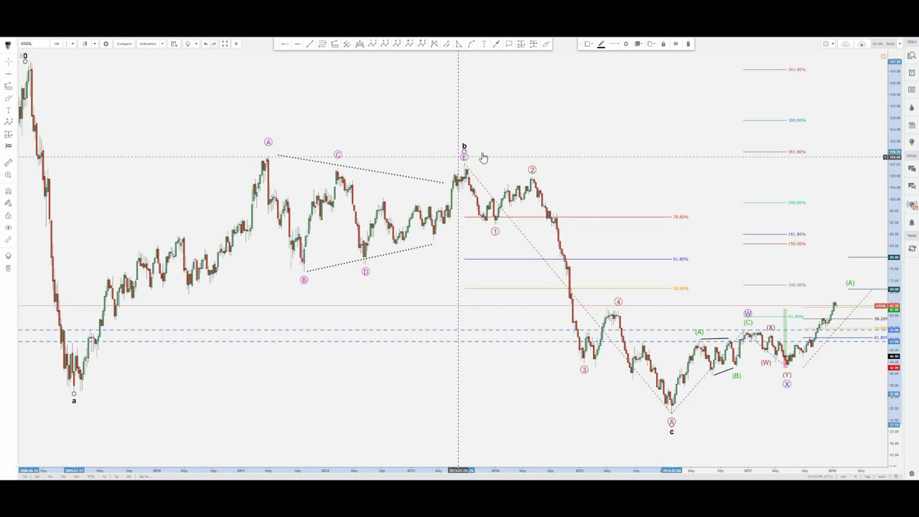
left_click(507, 121)
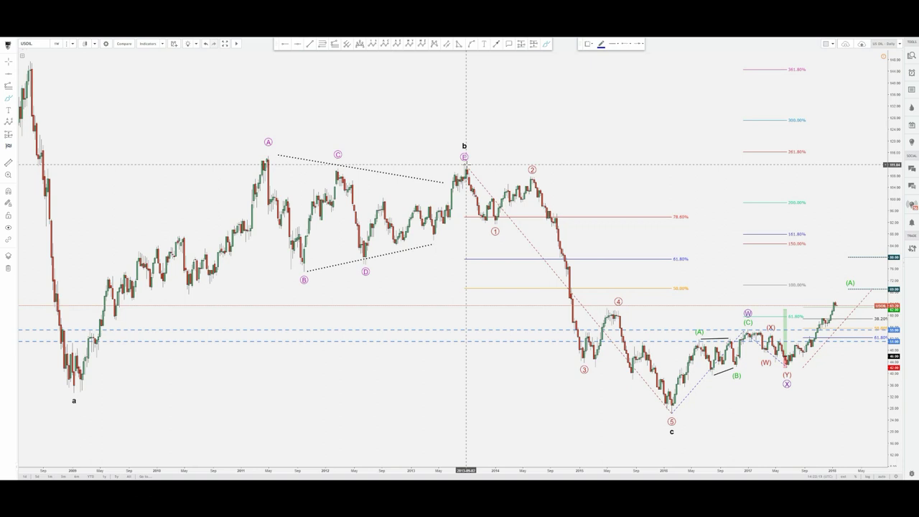
left_click(466, 166)
left_click(495, 223)
left_click(532, 180)
left_click(598, 368)
left_click(627, 323)
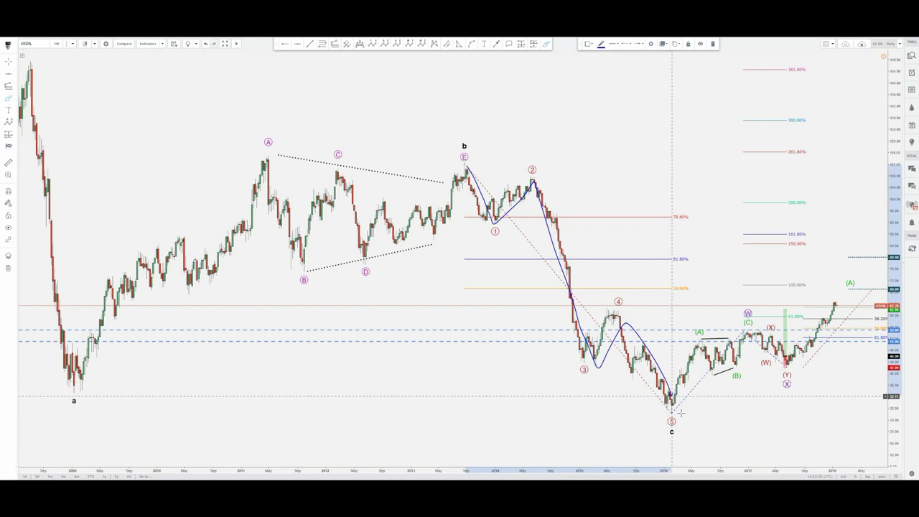
key("Escape")
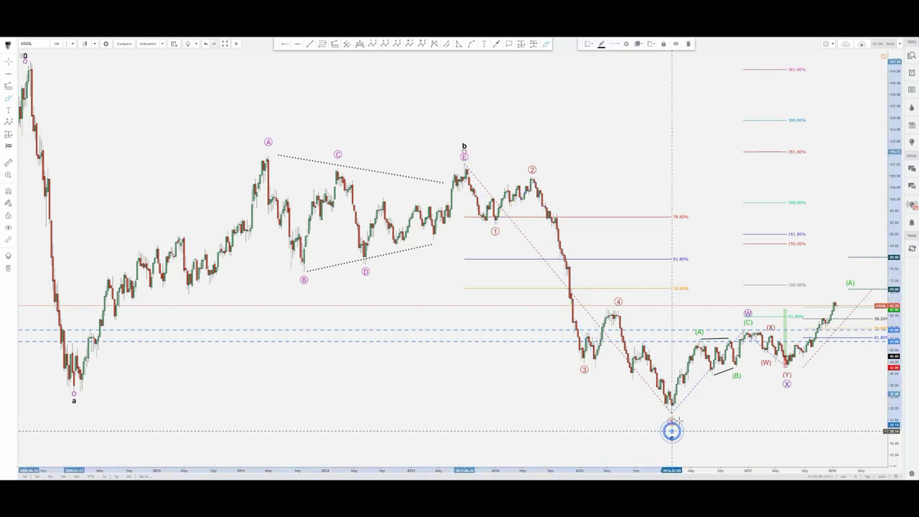
Move the black wave c label slightly upward beneath the circled 5 and deselect the a-b-c wave count.
left_click_drag(665, 433, 671, 427)
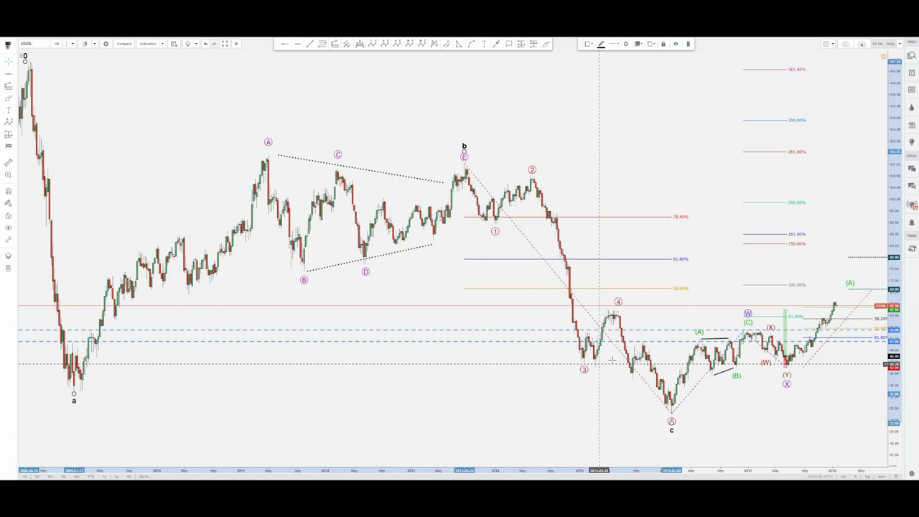
left_click(681, 420)
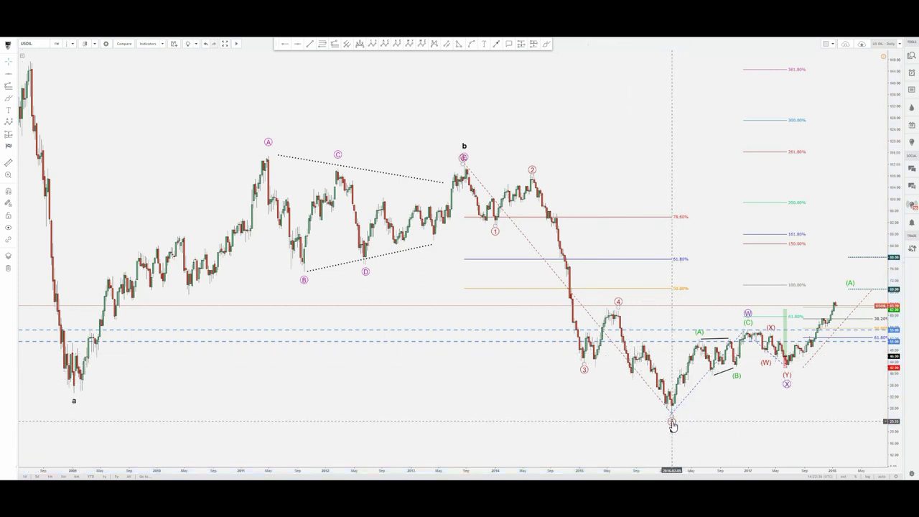
Brush an arrow under the wave c low and a zigzag upward projection to about the 200% level, and delete both strokes.
left_click(546, 44)
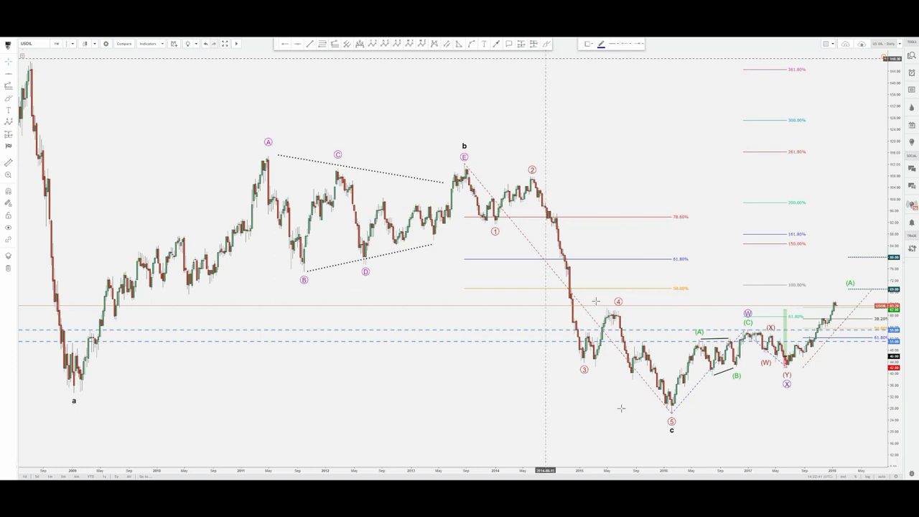
left_click(652, 407)
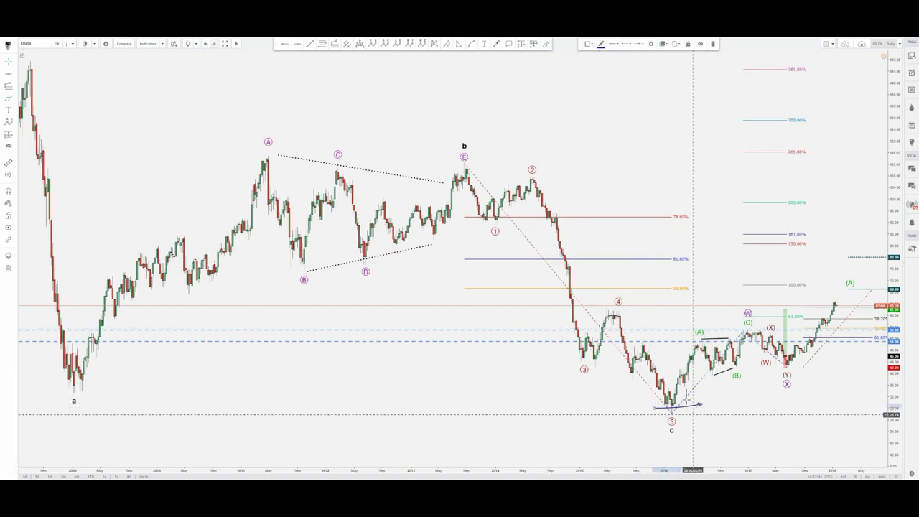
mouse_move(679, 399)
left_mouse_down()
mouse_move(671, 393)
mouse_move(719, 381)
mouse_move(754, 267)
mouse_move(783, 295)
mouse_move(823, 203)
left_mouse_up()
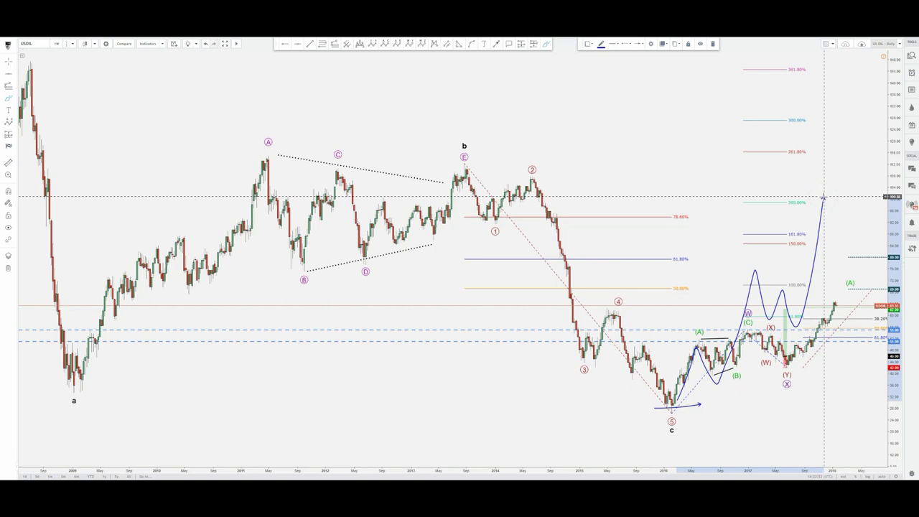
key("Delete")
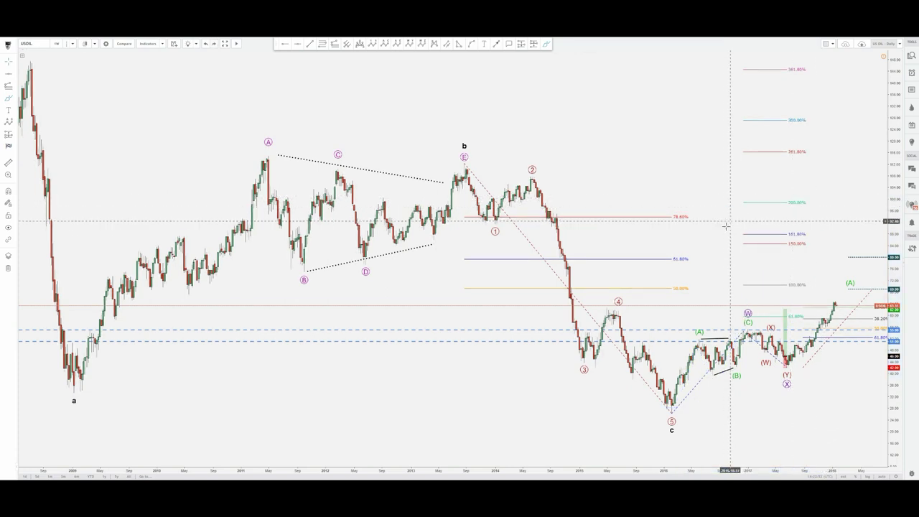
Brush a loop around the 2016–2018 price recovery and its W and X labels, and delete the loop.
left_click(547, 47)
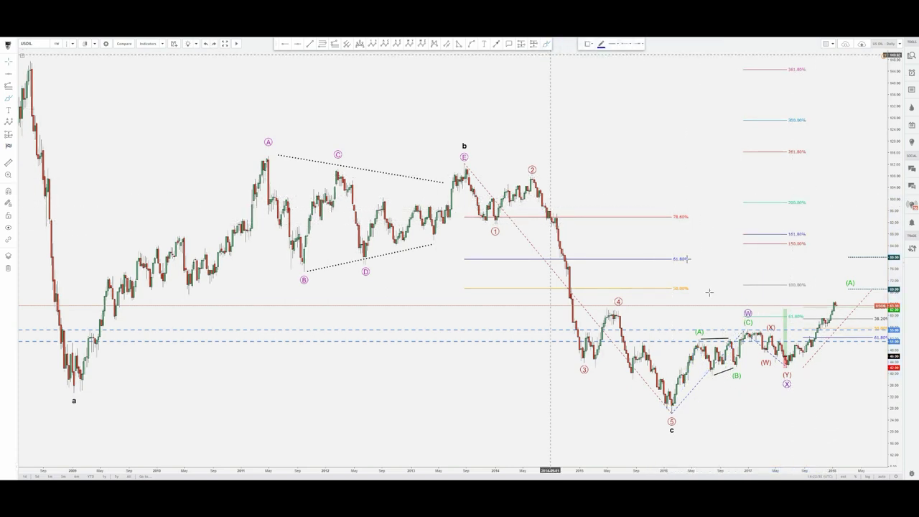
left_click_drag(684, 326, 786, 284)
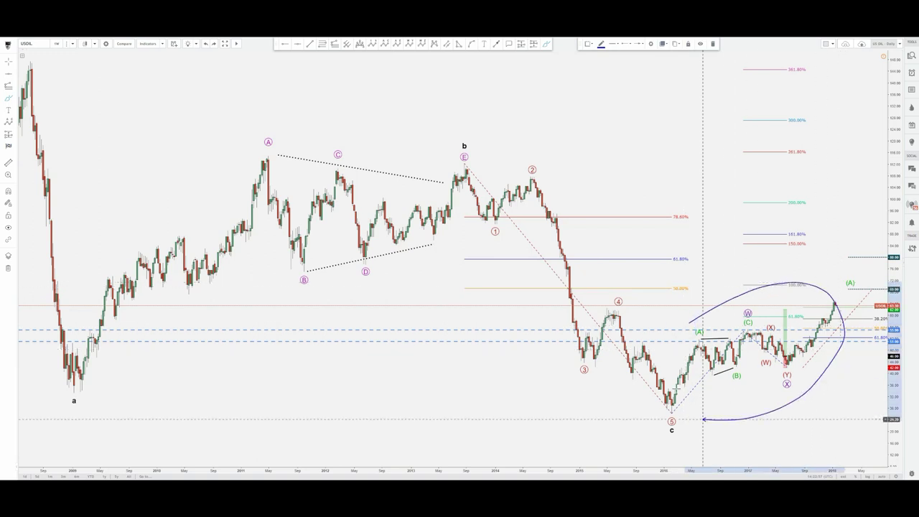
left_click(678, 338)
key("Delete")
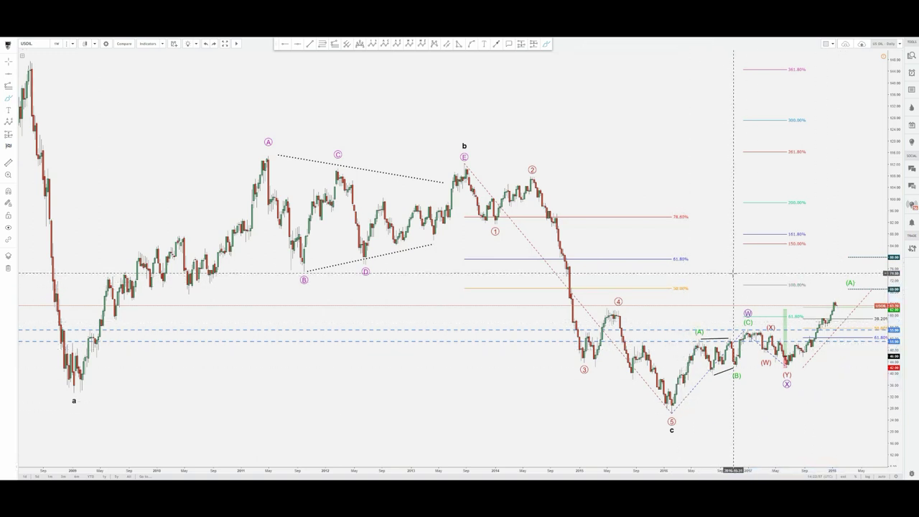
Inspect the W-X wave count by selecting it, brush a loop around the recovery after wave c, and delete the loop.
left_click(747, 309)
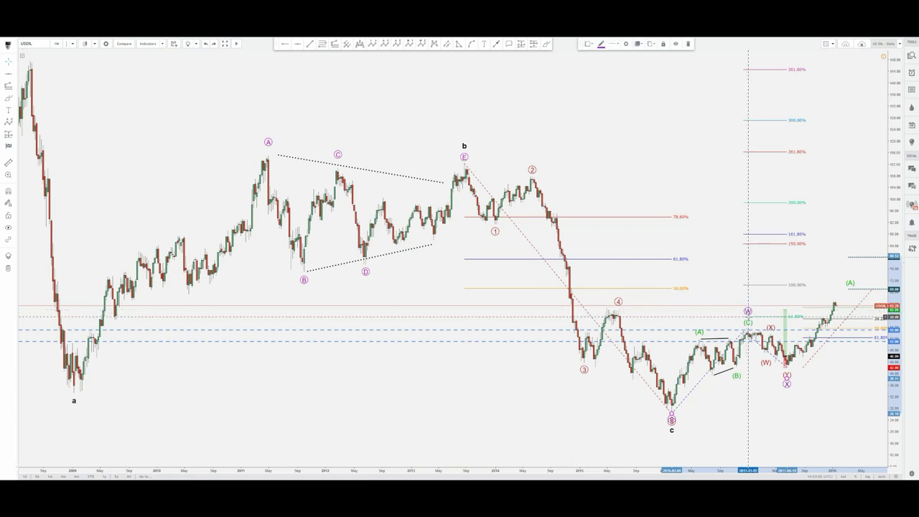
left_click(737, 290)
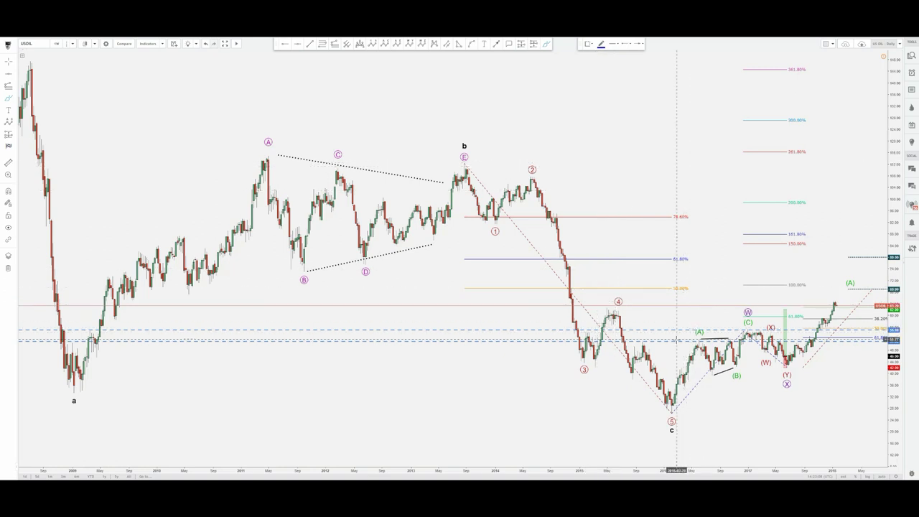
mouse_move(680, 343)
left_mouse_down()
mouse_move(708, 310)
mouse_move(764, 401)
mouse_move(694, 362)
left_mouse_up()
key("Delete")
left_click(548, 44)
mouse_move(694, 315)
left_mouse_down()
mouse_move(750, 280)
mouse_move(859, 313)
mouse_move(710, 391)
left_mouse_up()
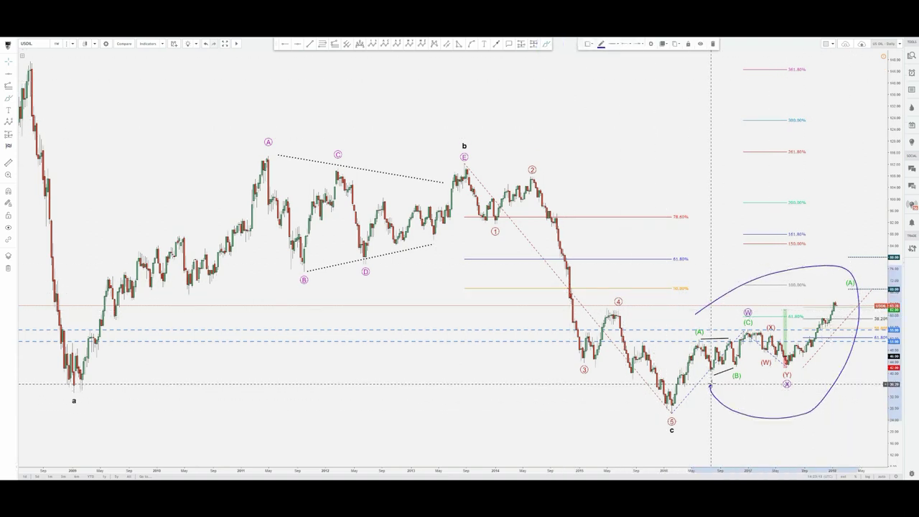
key("Delete")
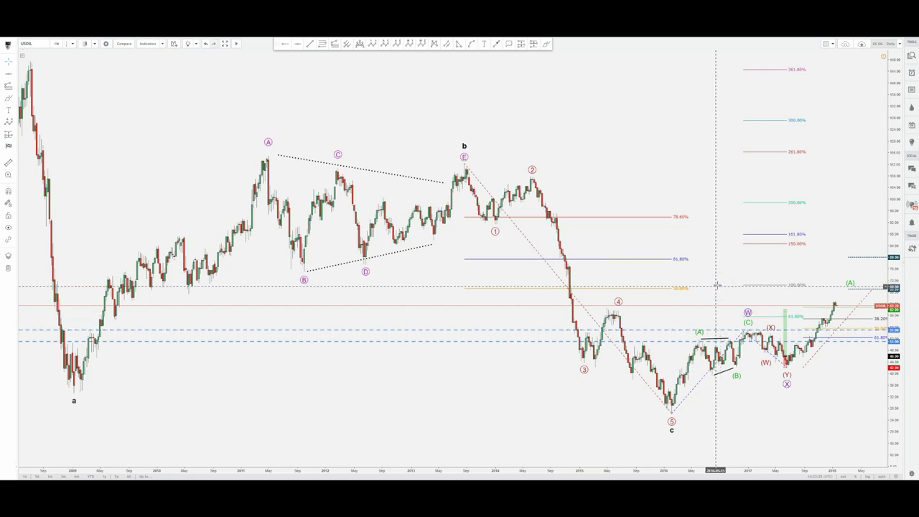
Brush loops around the wave b triangle and the 2016–2018 recovery, and downward arrows along the wave a and wave c declines.
left_click(544, 45)
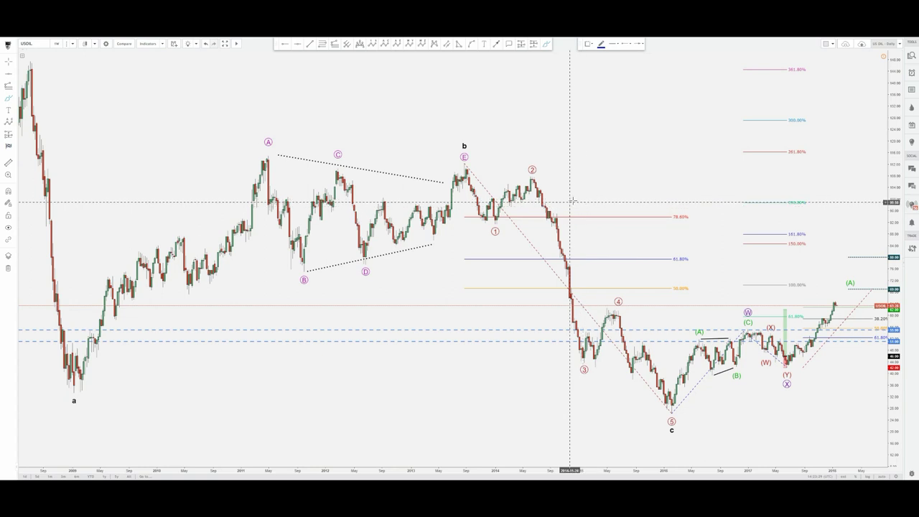
mouse_move(135, 212)
left_mouse_down()
mouse_move(502, 192)
mouse_move(219, 301)
left_mouse_up()
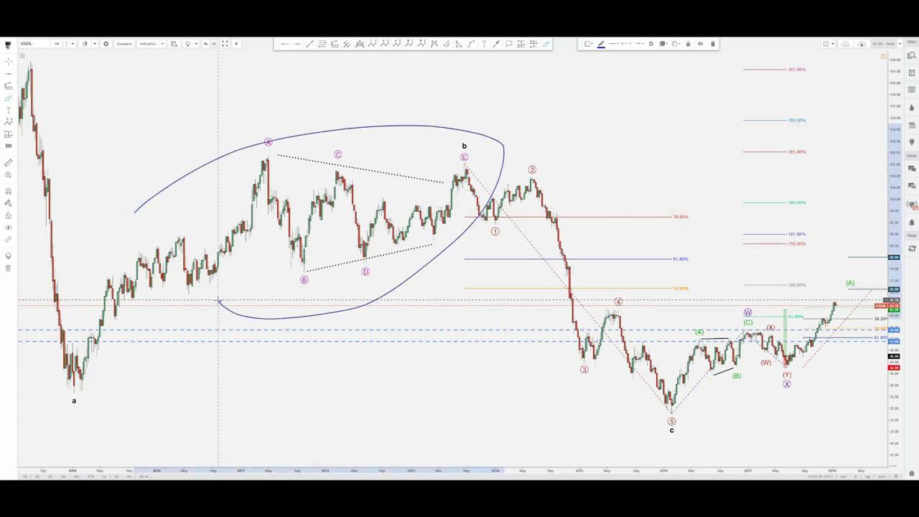
left_click_drag(47, 90, 73, 321)
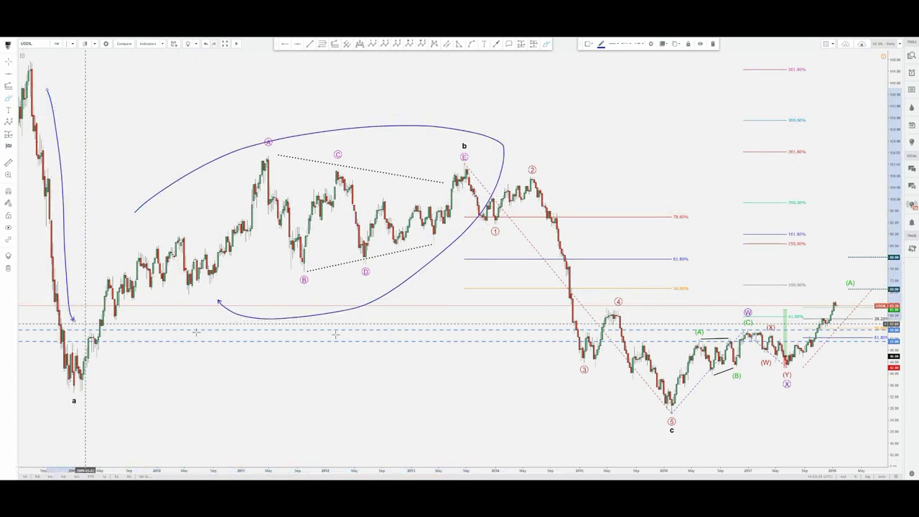
mouse_move(715, 318)
left_mouse_down()
mouse_move(855, 280)
mouse_move(743, 394)
mouse_move(740, 385)
left_mouse_up()
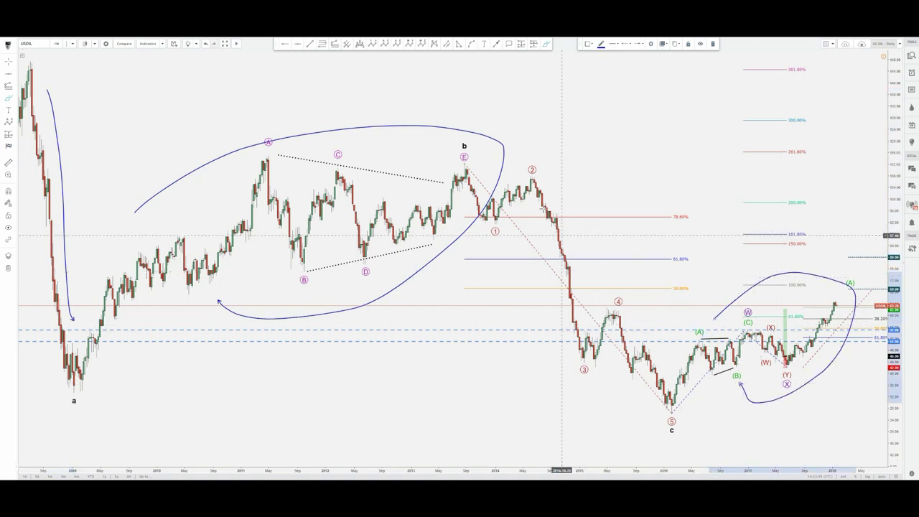
left_click_drag(546, 184, 650, 383)
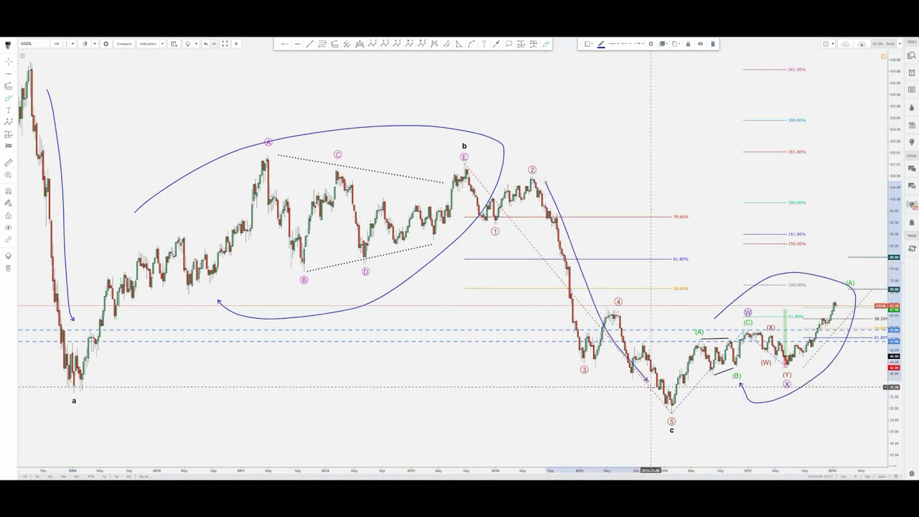
Undo the brush loops around the triangle and the 2016–2018 recovery, and the arrows along the wave a and c declines.
key("ctrl+z")
key("ctrl+z")
key("ctrl+z")
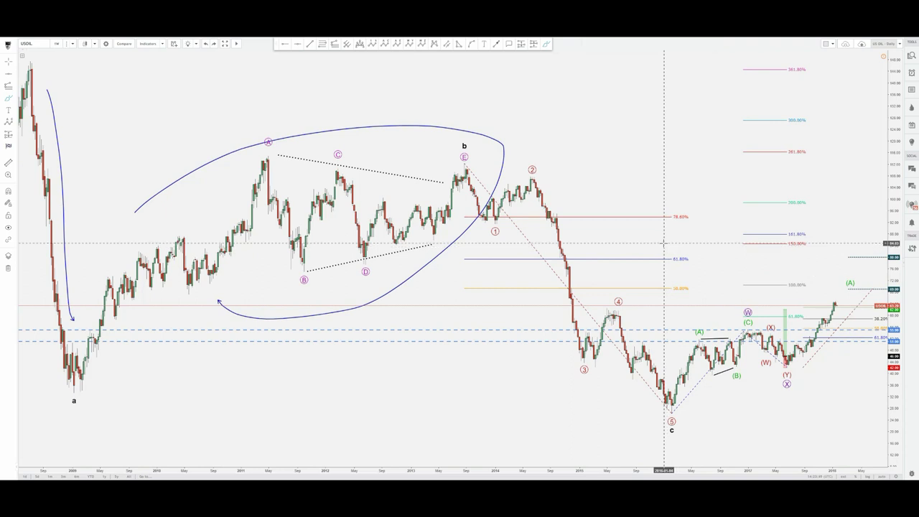
key("ctrl+z")
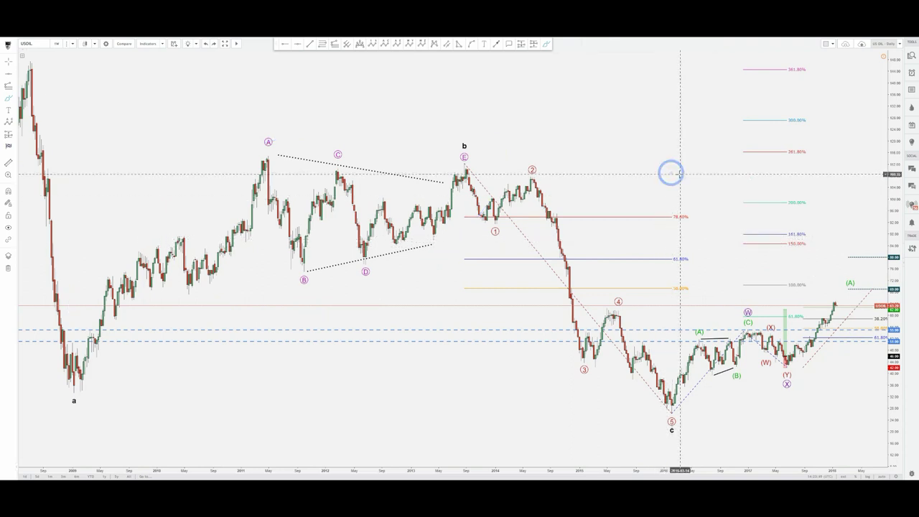
Brush a rising stroke from the 2016 wave c low up to the green (A) high, and delete it.
left_click(546, 44)
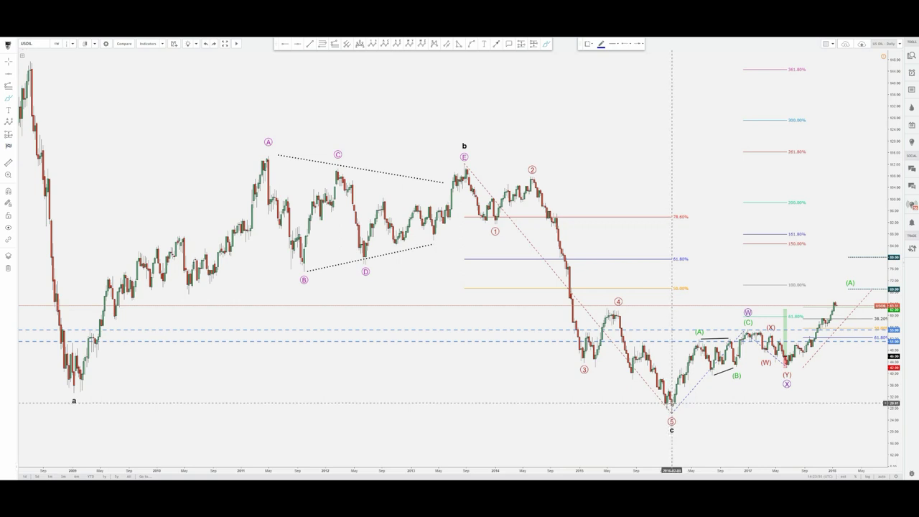
left_click_drag(673, 402, 701, 337)
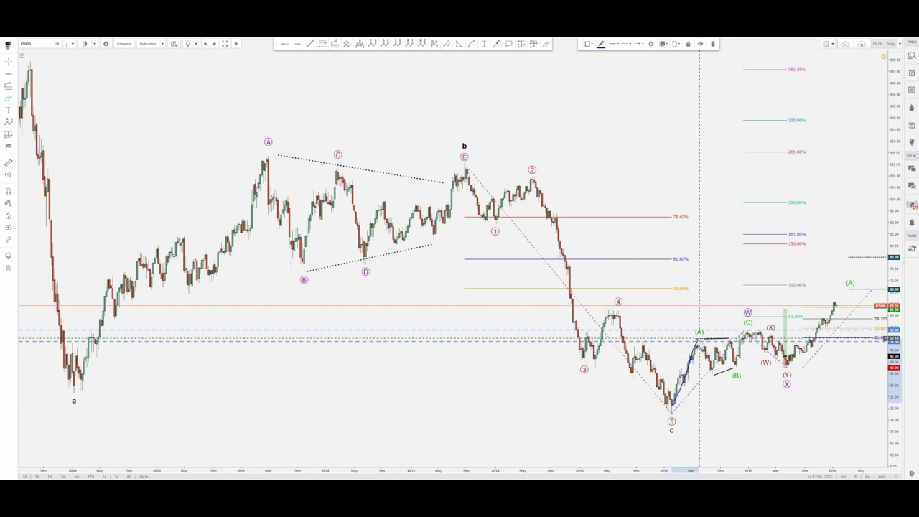
key("Delete")
left_click(548, 45)
left_click(675, 397)
key("Escape")
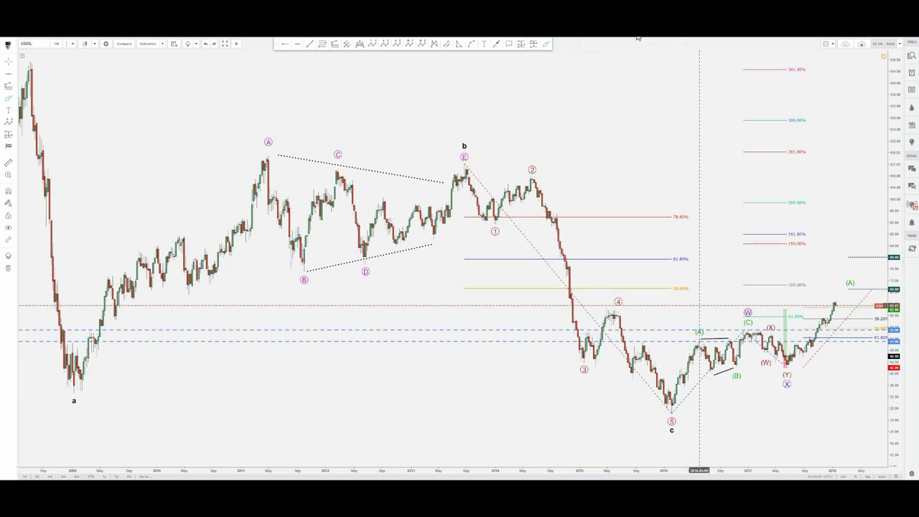
Brush hooks around the 50%, 61.8% and 78.6% retracement labels of the wave c decline, and delete the 78.6% hook.
left_click(546, 45)
left_click(675, 357)
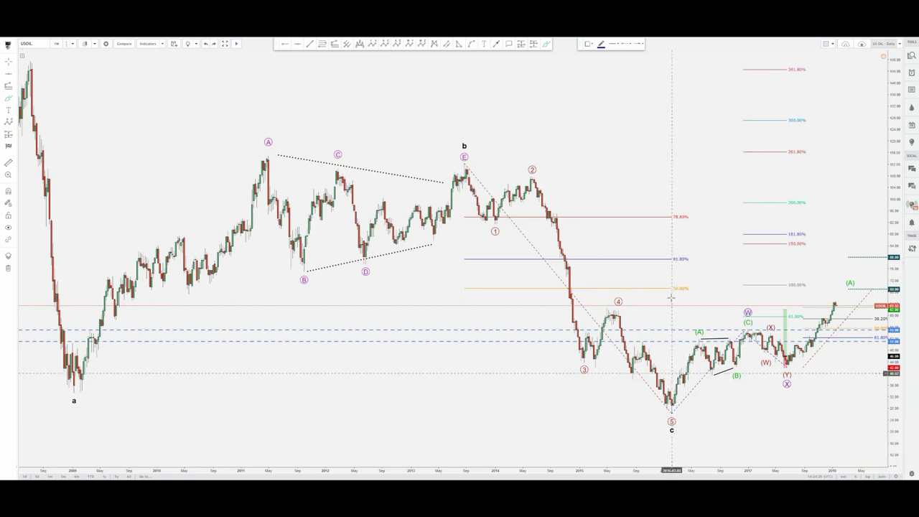
mouse_move(693, 292)
left_mouse_down()
mouse_move(670, 281)
mouse_move(680, 246)
mouse_move(675, 253)
left_mouse_up()
mouse_move(678, 220)
left_mouse_down()
mouse_move(675, 202)
mouse_move(679, 218)
left_mouse_up()
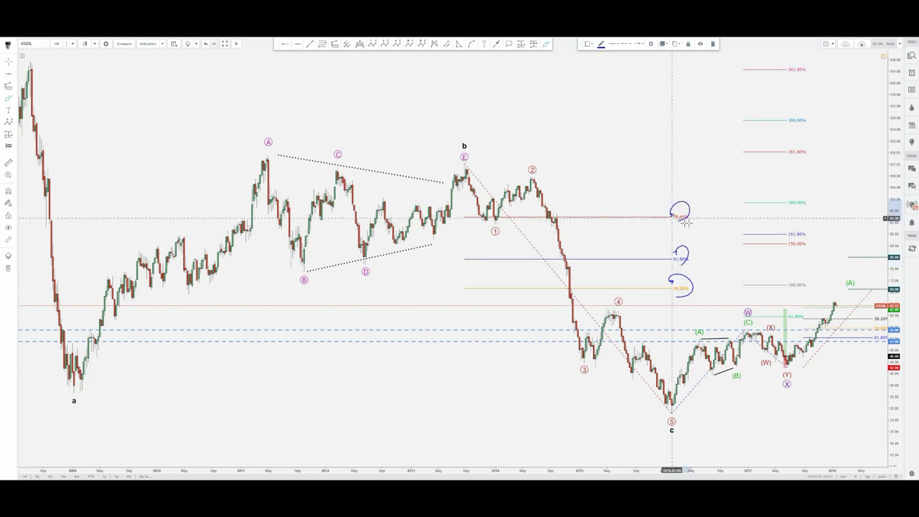
key("Delete")
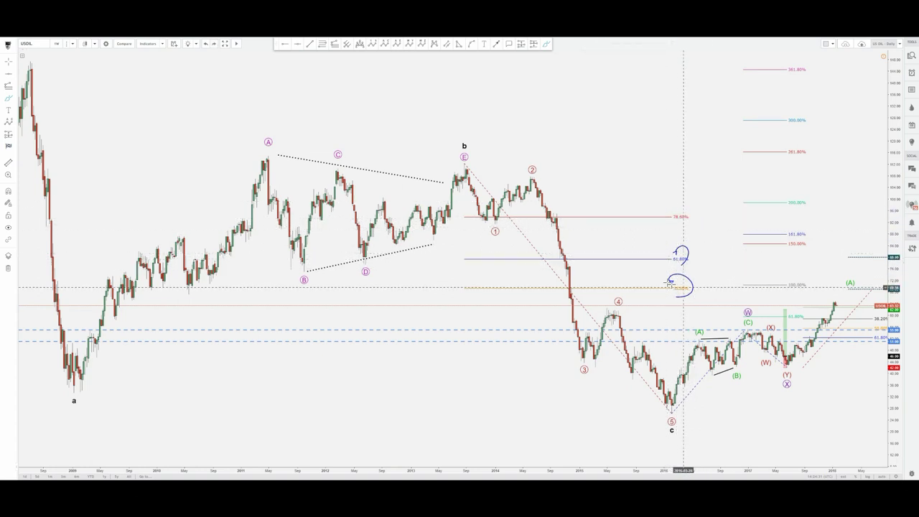
mouse_move(663, 266)
left_mouse_down()
mouse_move(700, 305)
mouse_move(671, 261)
left_mouse_up()
key("Delete")
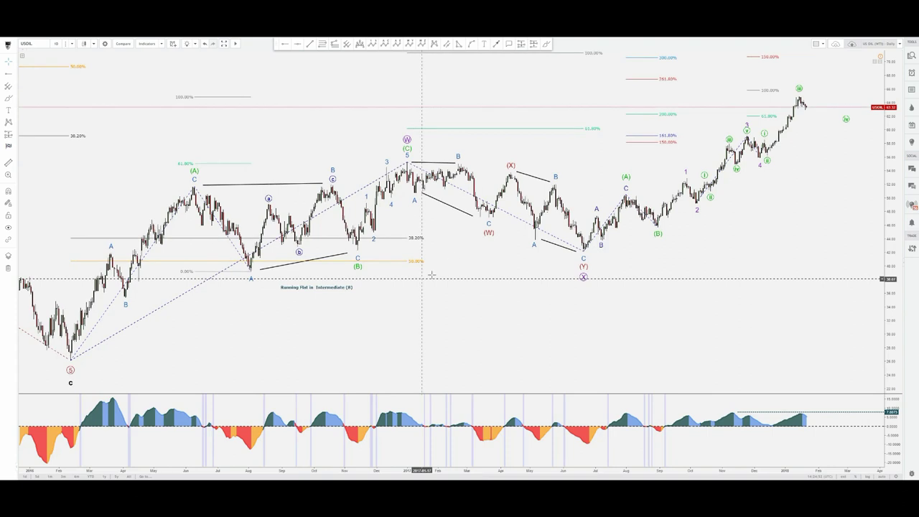
On the lower-timeframe USOIL chart, brush a zigzag from the wave c low through A and B to the (A) high, and delete it.
left_click(547, 44)
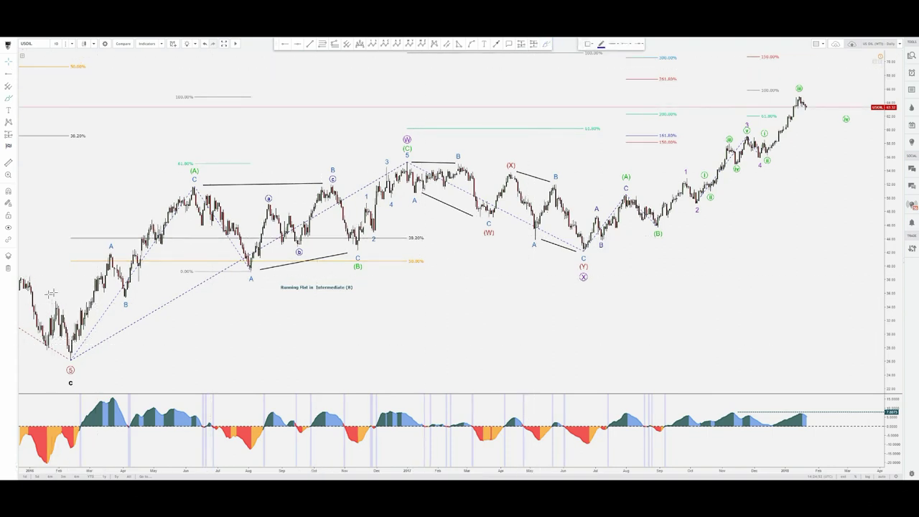
left_click(71, 354)
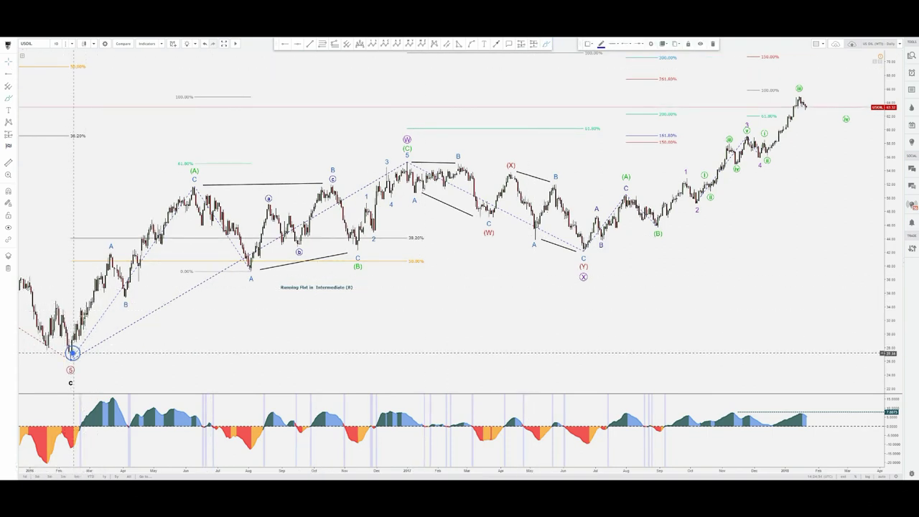
left_click(107, 253)
left_click(125, 295)
left_click(194, 184)
key("Delete")
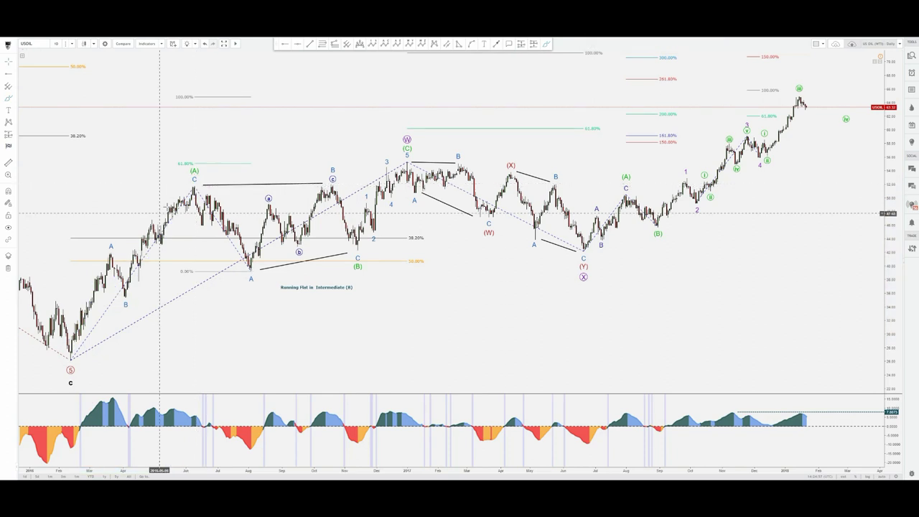
Inspect the green (A)-(B)-(C) count, brush a curve from the (A) high down around the (B) low, and delete it.
left_click(193, 172)
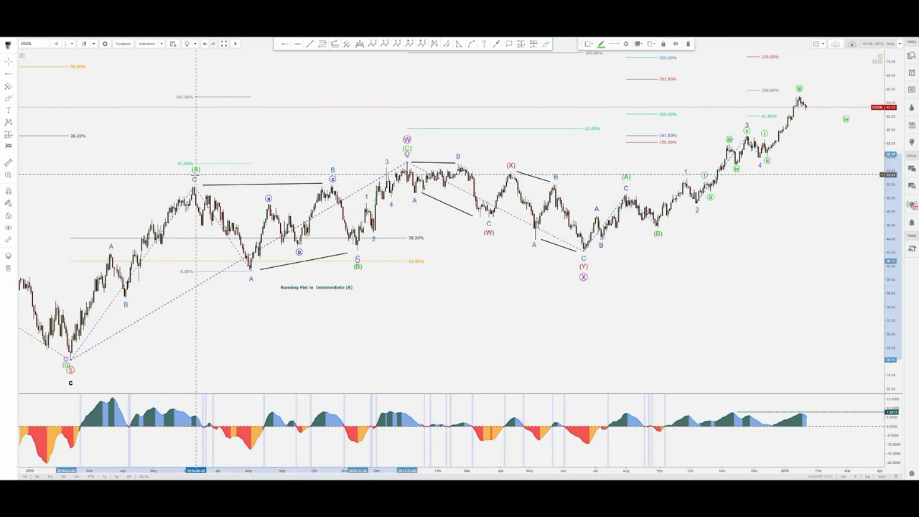
left_click(369, 100)
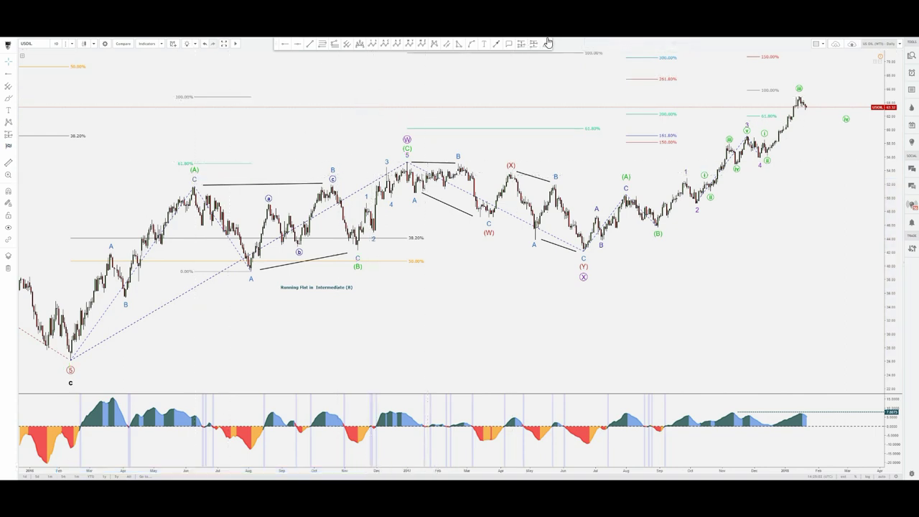
left_click(548, 43)
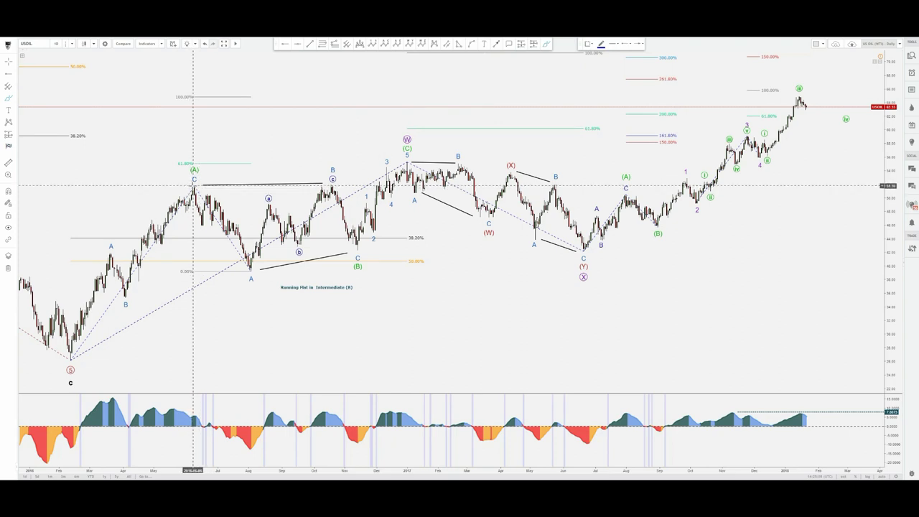
mouse_move(192, 185)
left_mouse_down()
mouse_move(351, 246)
mouse_move(339, 279)
left_mouse_up()
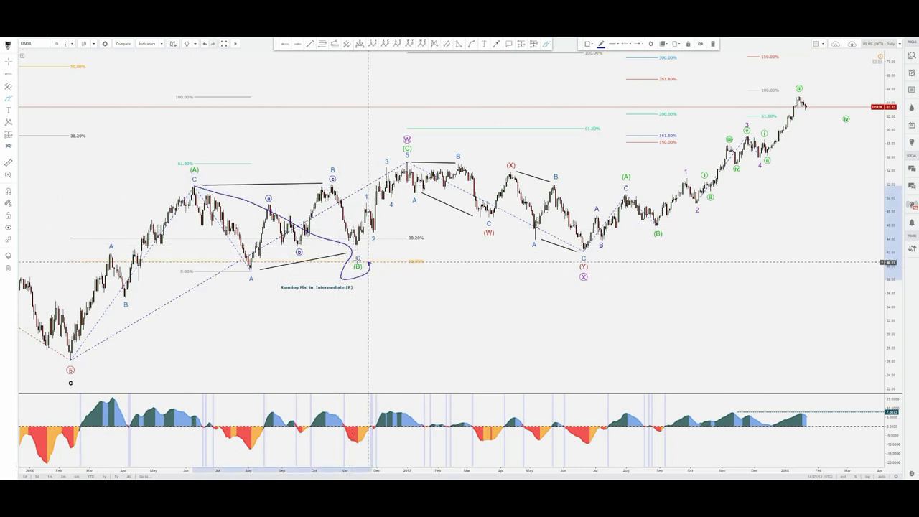
key("Delete")
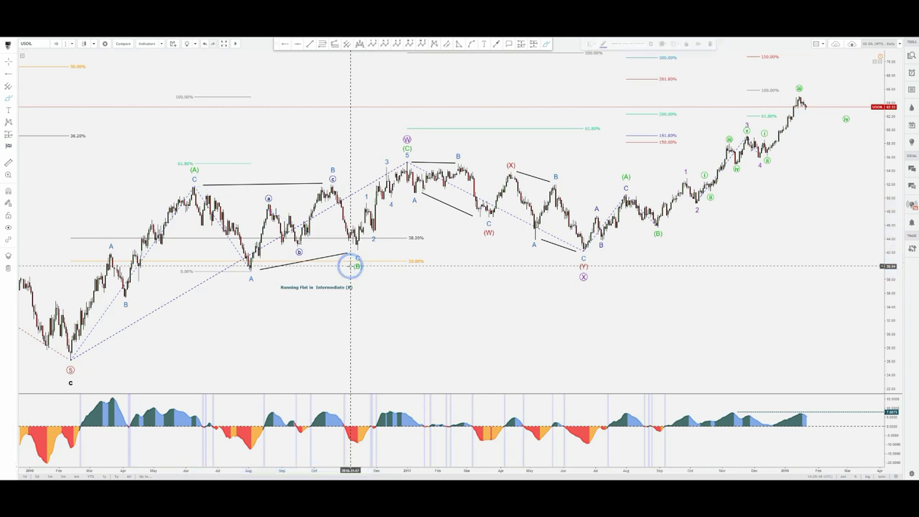
Brush a stroke tracing the price swings from the (A) high to the A low and back up to circled a, and delete it.
left_click(546, 47)
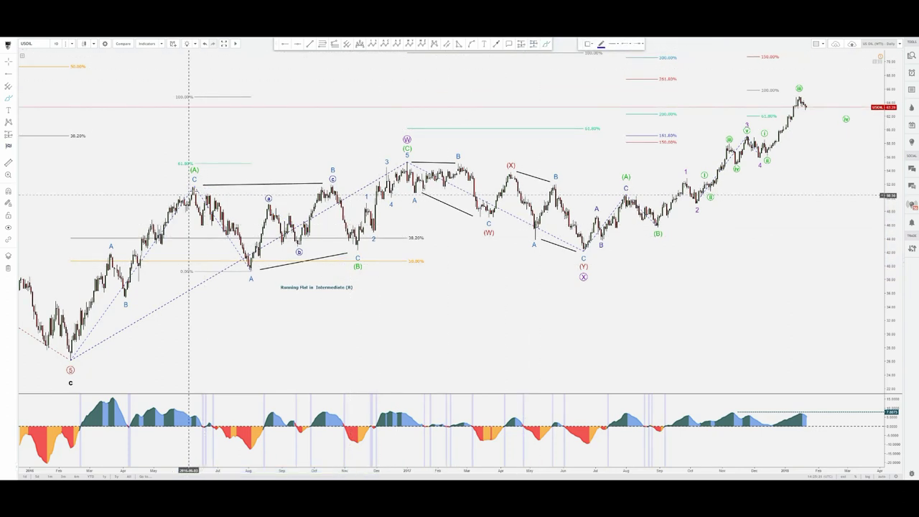
mouse_move(196, 188)
left_mouse_down()
mouse_move(230, 226)
mouse_move(250, 280)
mouse_move(271, 212)
left_mouse_up()
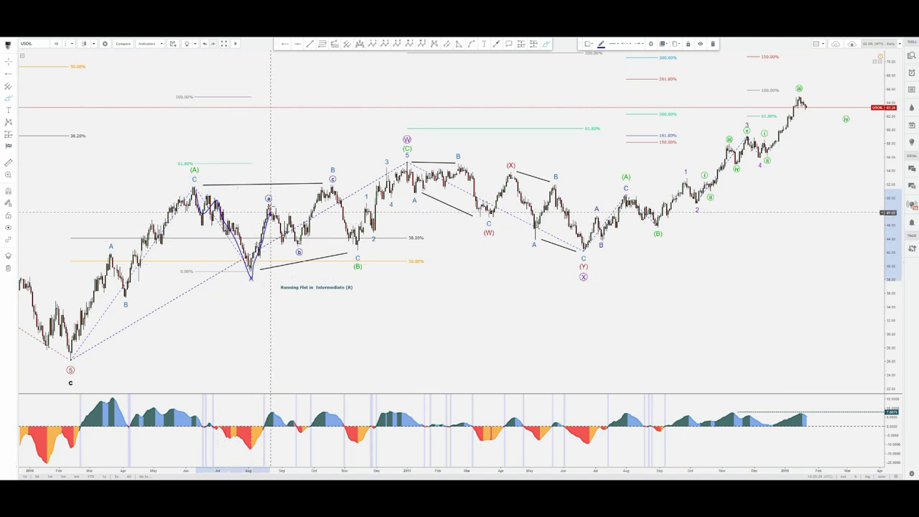
key("Delete")
Brush a hypothetical zigzag falling below the A low with descending arrows along its highs and lows, and undo all three strokes.
left_click(548, 46)
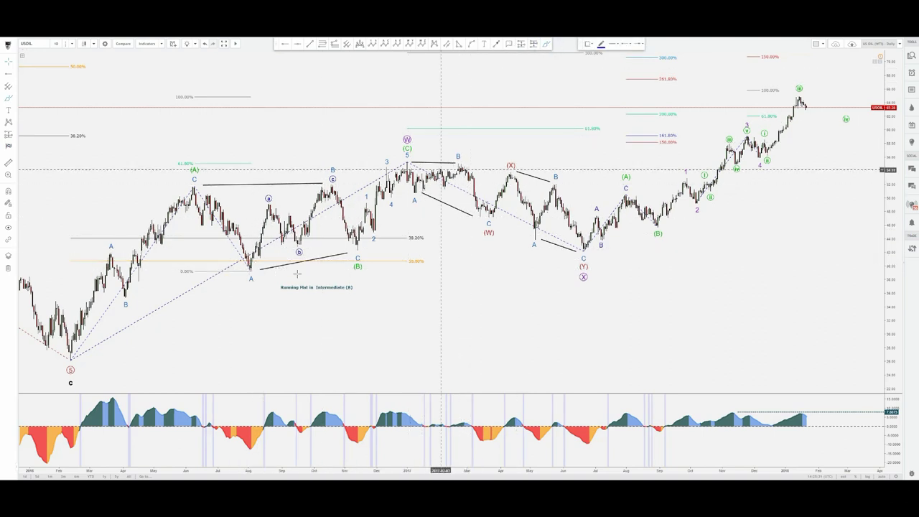
mouse_move(252, 264)
left_mouse_down()
mouse_move(294, 238)
mouse_move(309, 201)
mouse_move(372, 301)
left_mouse_up()
left_click_drag(249, 279, 379, 304)
left_click_drag(195, 186, 287, 207)
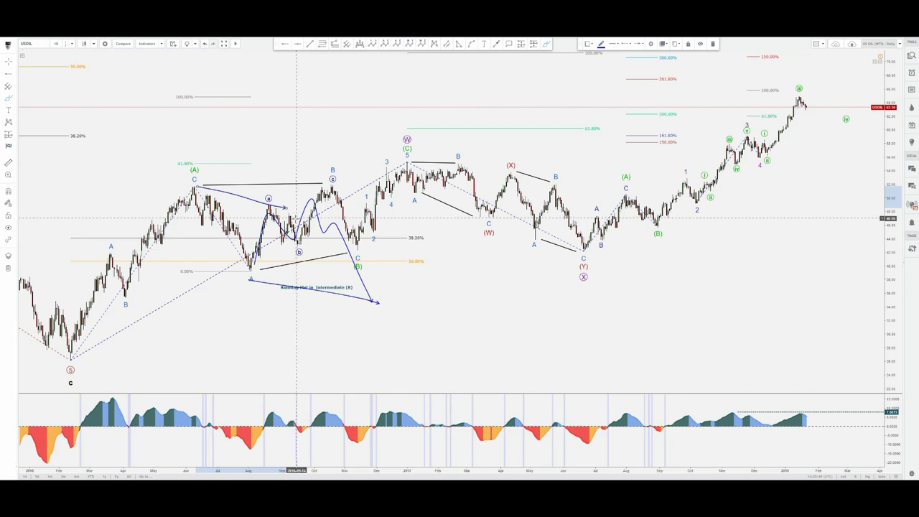
key("ctrl+z")
key("ctrl+z")
key("ctrl+z")
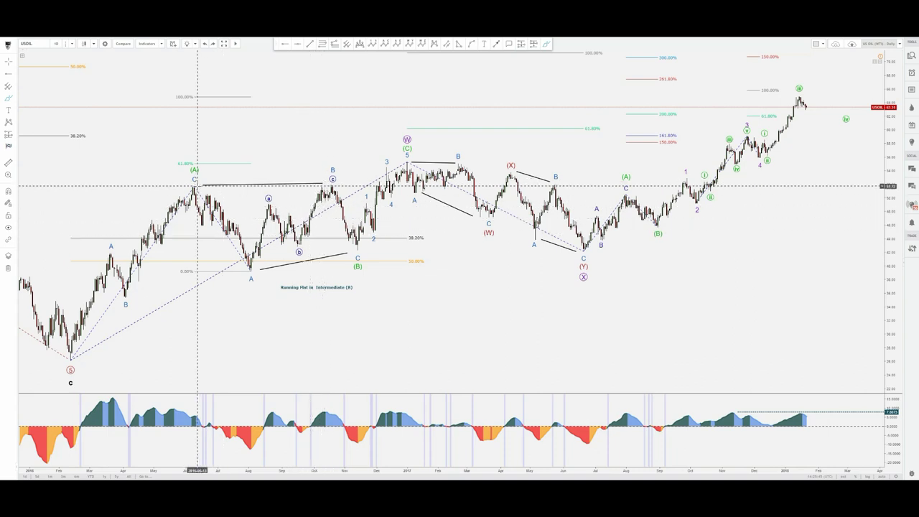
Brush an arrow from circled b up to circled c, delete it, and select the blue A-B-C count inside wave (B).
left_click_drag(307, 245, 345, 180)
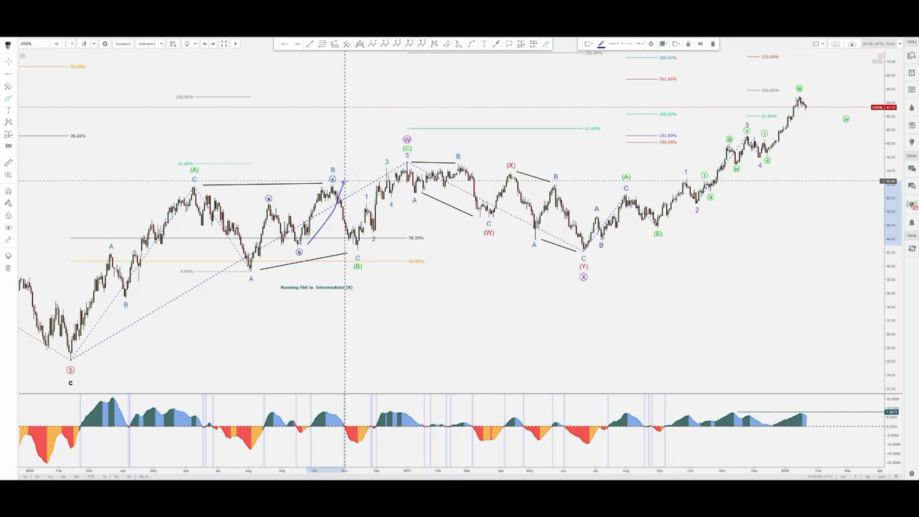
key("Delete")
left_click(336, 173)
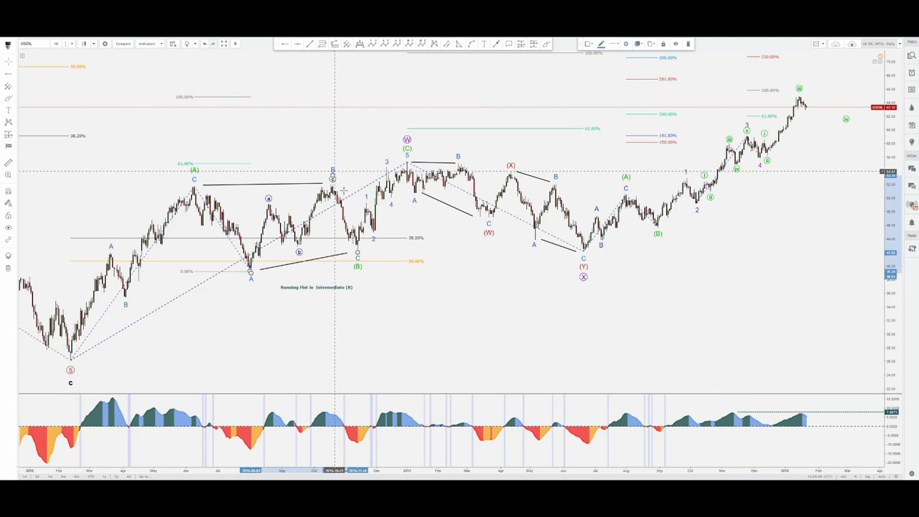
Brush the drop from (A) to A with its rebound, extend it from circled a towards circled b, and remove the strokes.
left_click(547, 45)
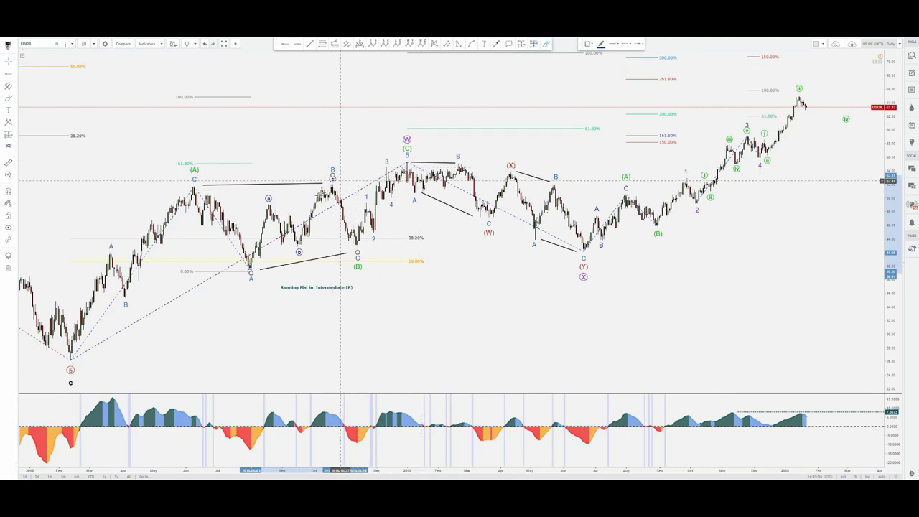
left_click(205, 188)
left_click(249, 276)
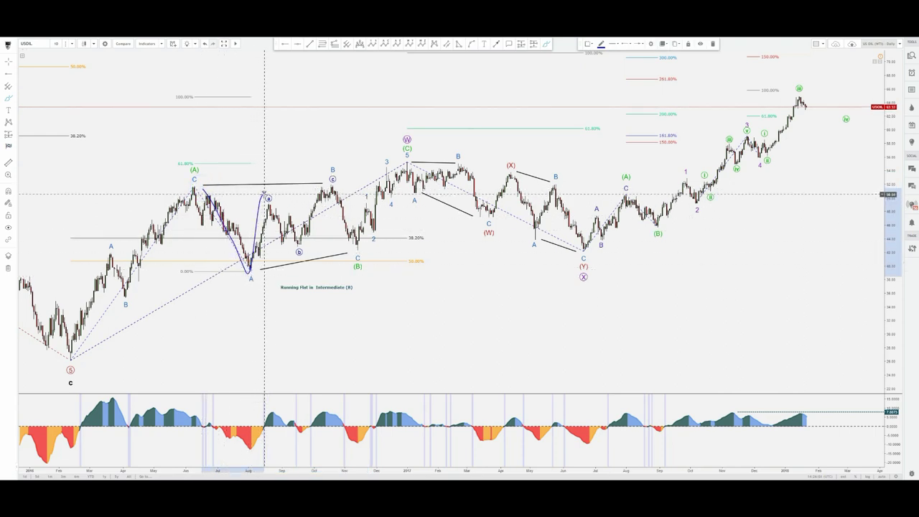
mouse_move(271, 205)
left_mouse_down()
mouse_move(345, 188)
mouse_move(357, 236)
mouse_move(304, 221)
left_mouse_up()
key("Escape")
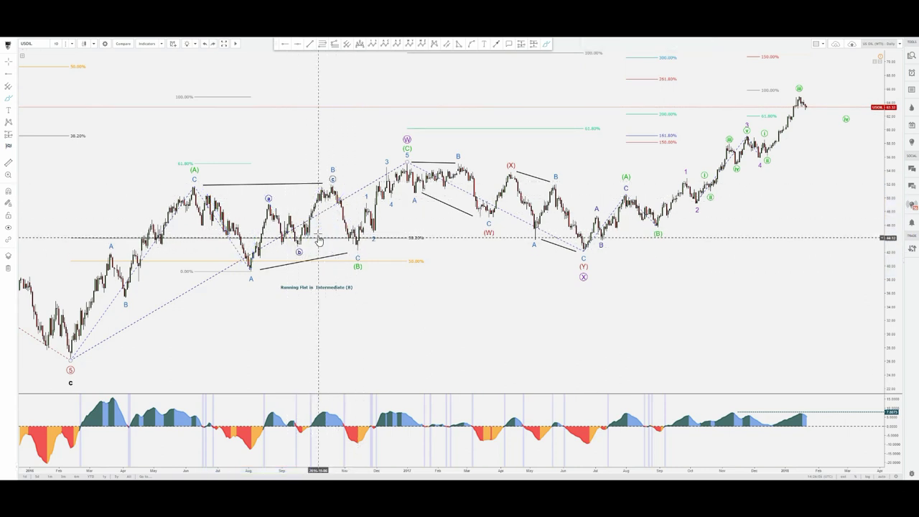
Inspect the A-B-C count of wave (B), brush a loop around the "Running Flat in Intermediate (B)" note, and delete the loop.
left_click(333, 173)
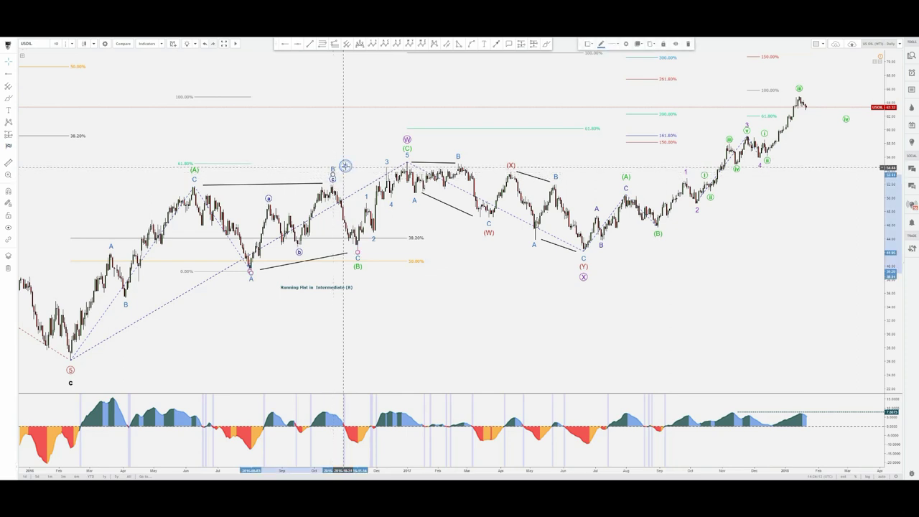
left_click(547, 48)
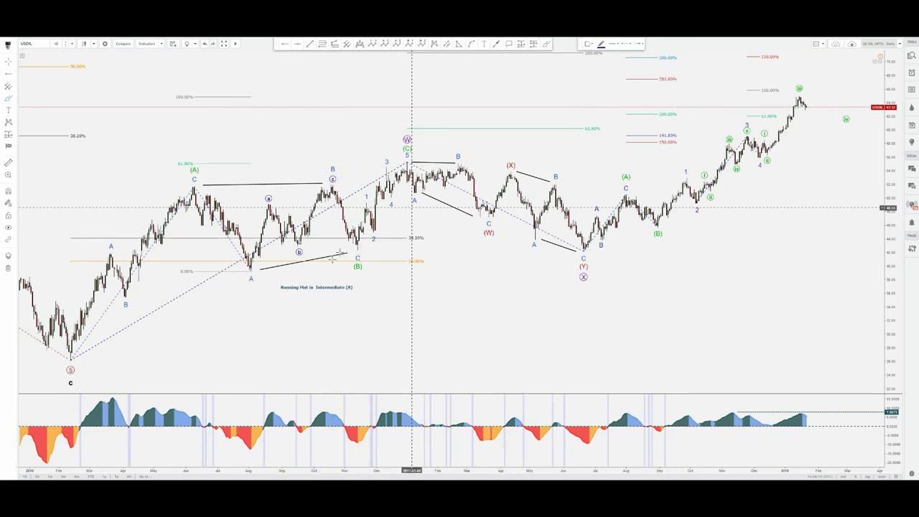
mouse_move(309, 275)
left_mouse_down()
mouse_move(258, 300)
mouse_move(291, 280)
left_mouse_up()
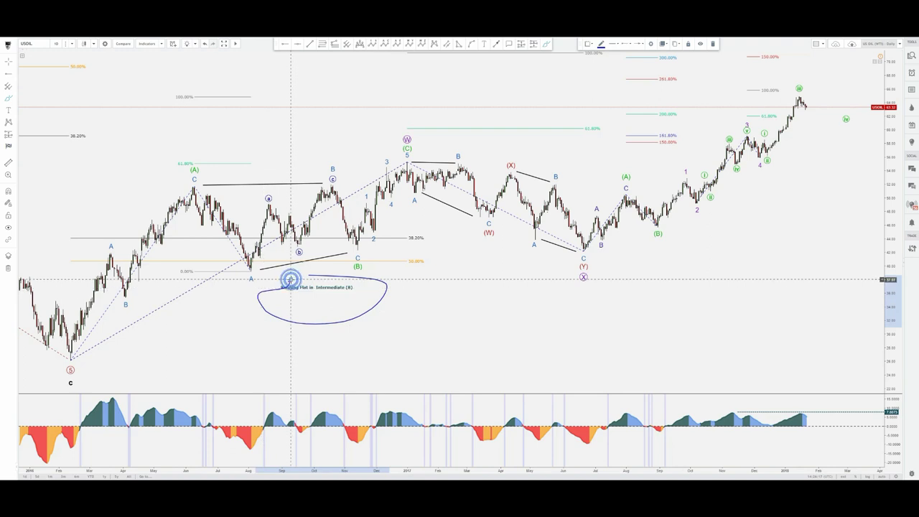
key("Delete")
left_click(548, 47)
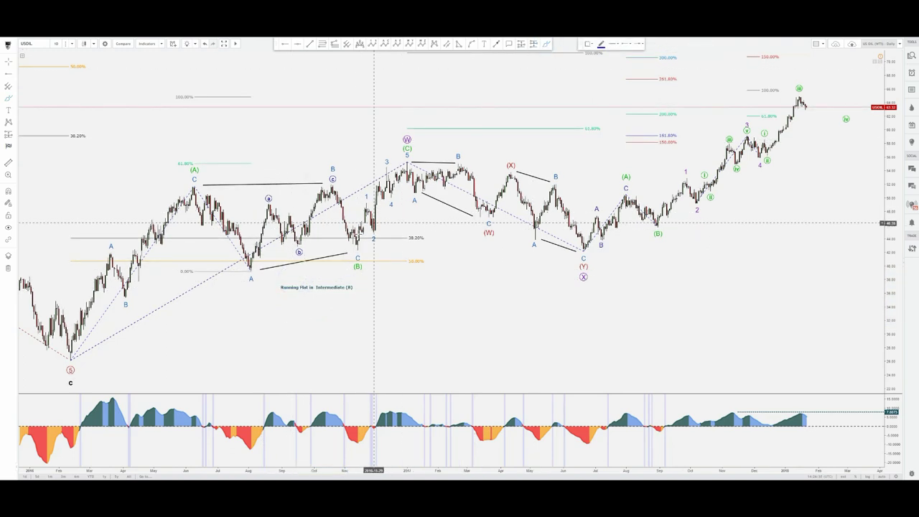
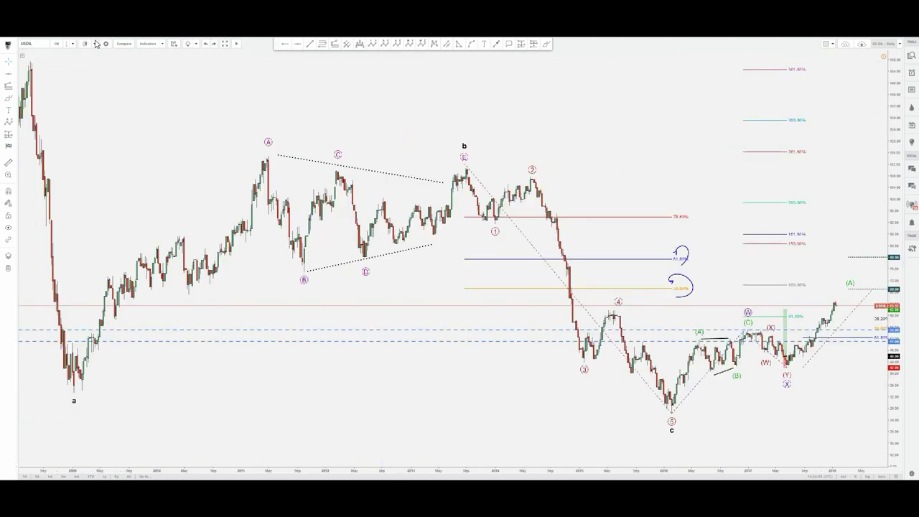
Brush an arrowed stroke from the A low after (X) up to B and down to the C low of wave (Y).
left_click(787, 334)
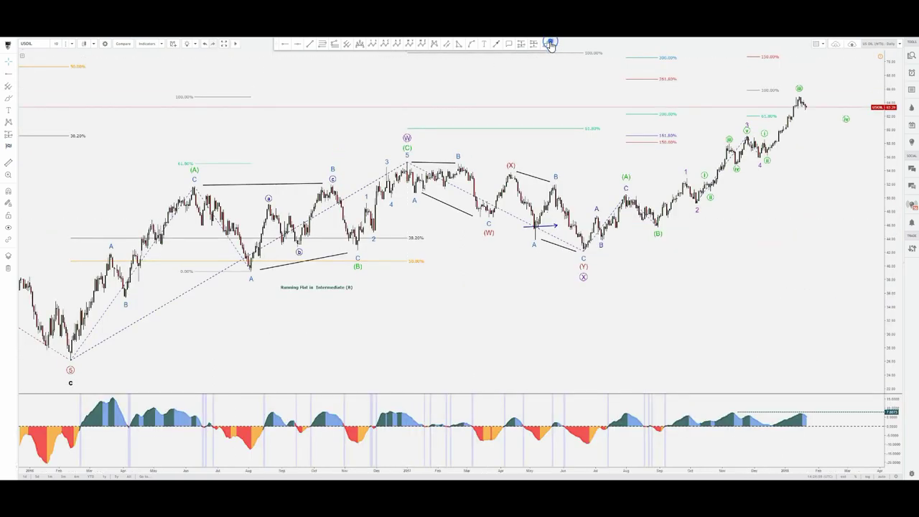
left_click(550, 43)
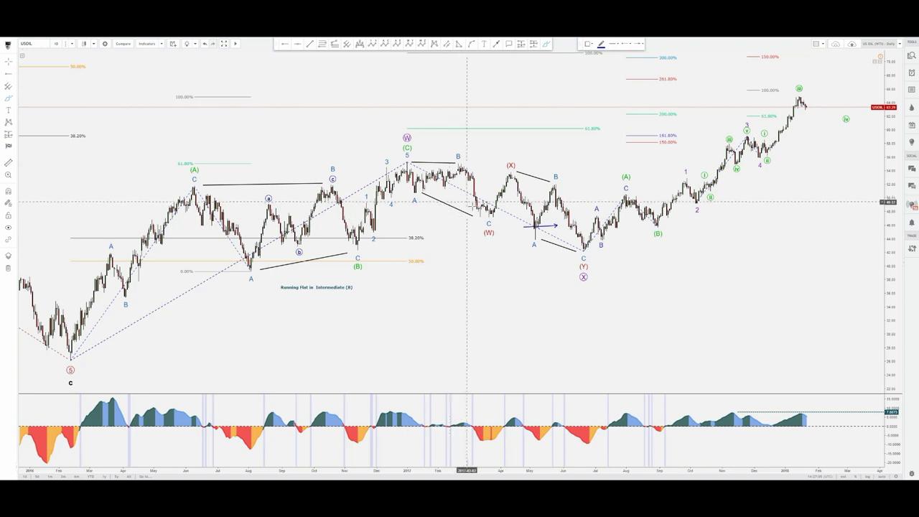
left_click_drag(536, 226, 555, 183)
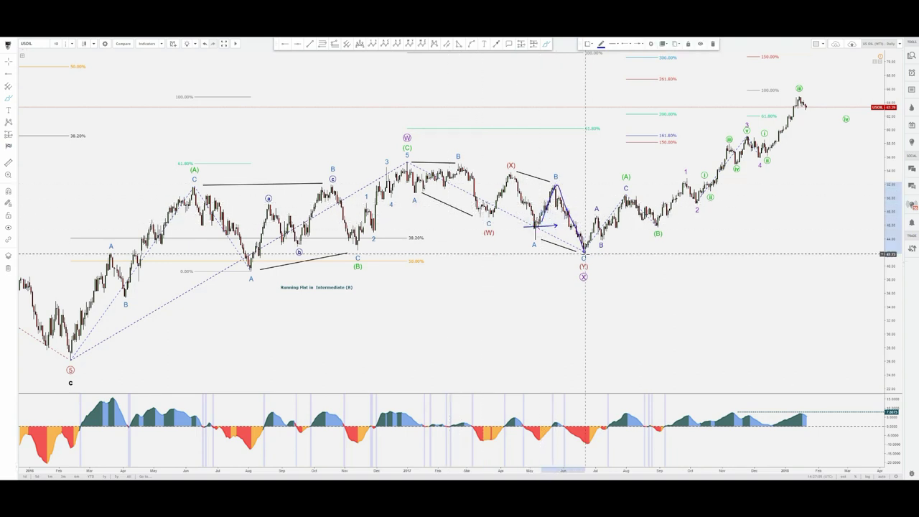
Brush the rise from the circled X low to the latest high, remove it, and brush a short arrow across the wave 5 peak.
mouse_move(586, 253)
left_mouse_down()
mouse_move(629, 181)
mouse_move(690, 185)
mouse_move(814, 77)
left_mouse_up()
key("Delete")
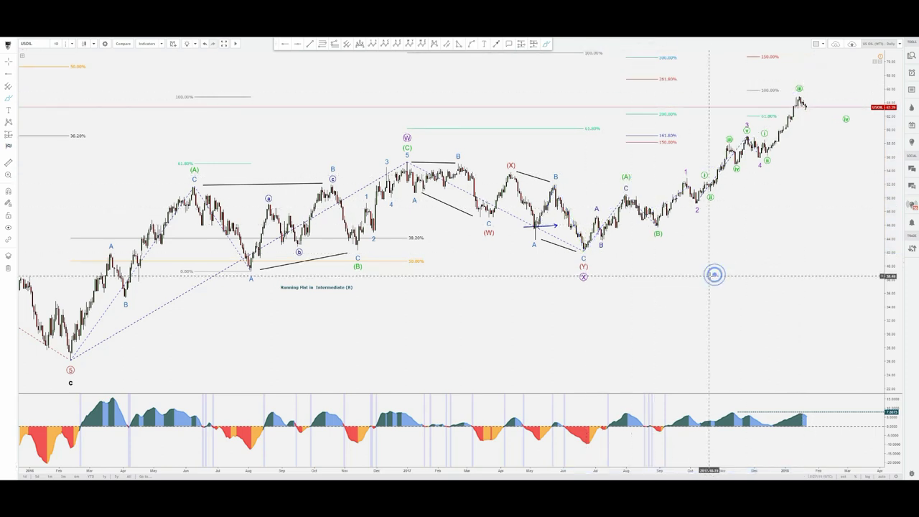
left_click(546, 46)
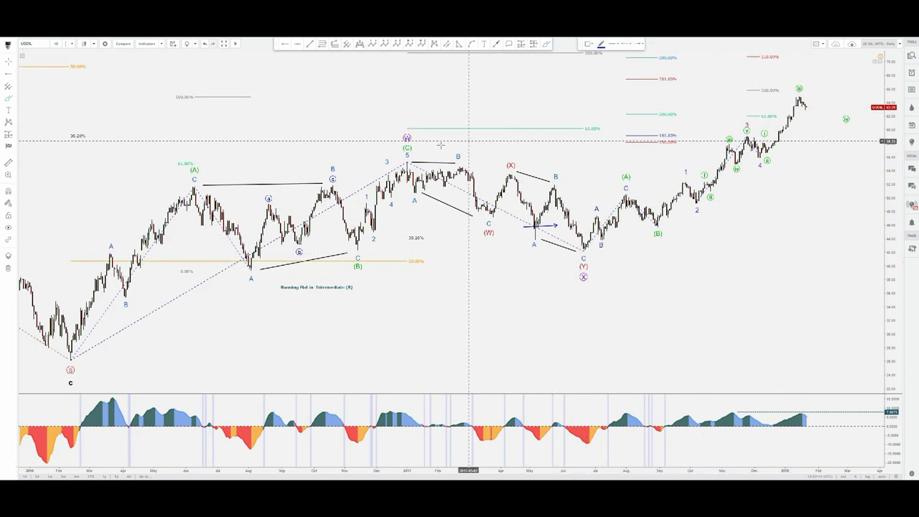
left_click(380, 161)
left_click(424, 161)
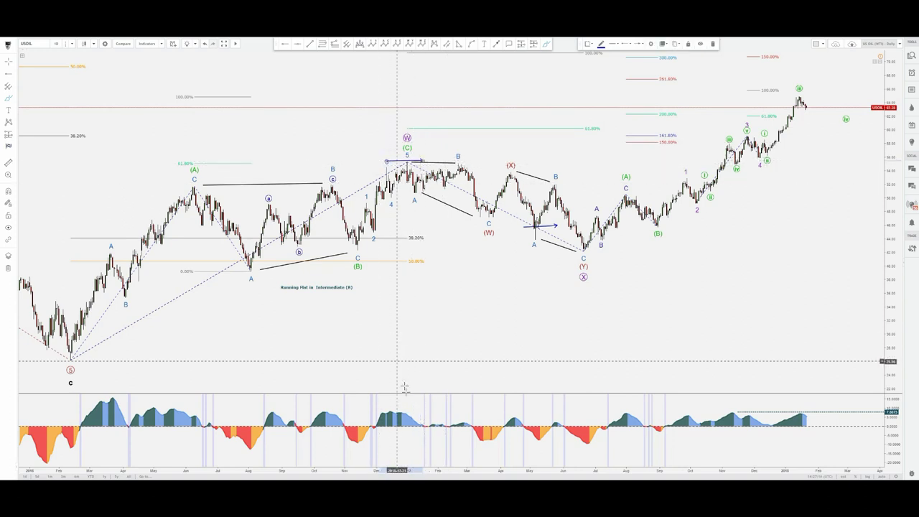
Mark the oscillator below the wave 5 peak, brush the decline from circled W, and undo the strokes.
left_click(395, 409)
left_click(411, 414)
mouse_move(407, 164)
left_mouse_down()
mouse_move(470, 172)
mouse_move(494, 216)
mouse_move(512, 172)
mouse_move(529, 236)
left_mouse_up()
key("ctrl+z")
left_click(491, 149)
key("ctrl+z")
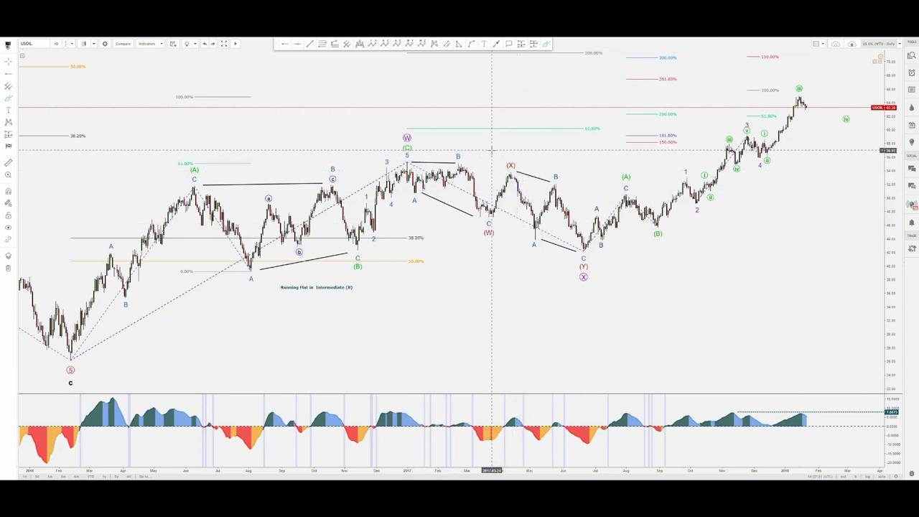
Brush a stroke beside the A low of wave (Y) and undo it.
left_click(546, 44)
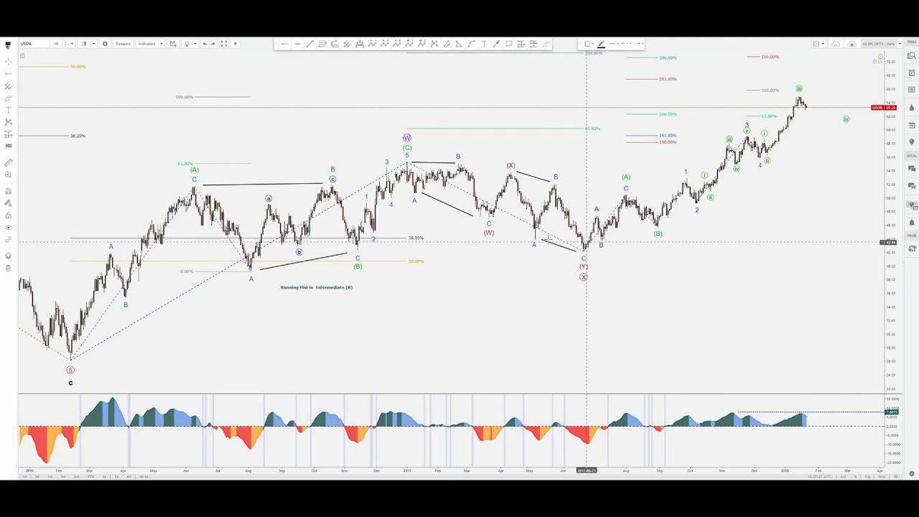
left_click_drag(517, 226, 607, 224)
left_click(757, 127)
key("ctrl+z")
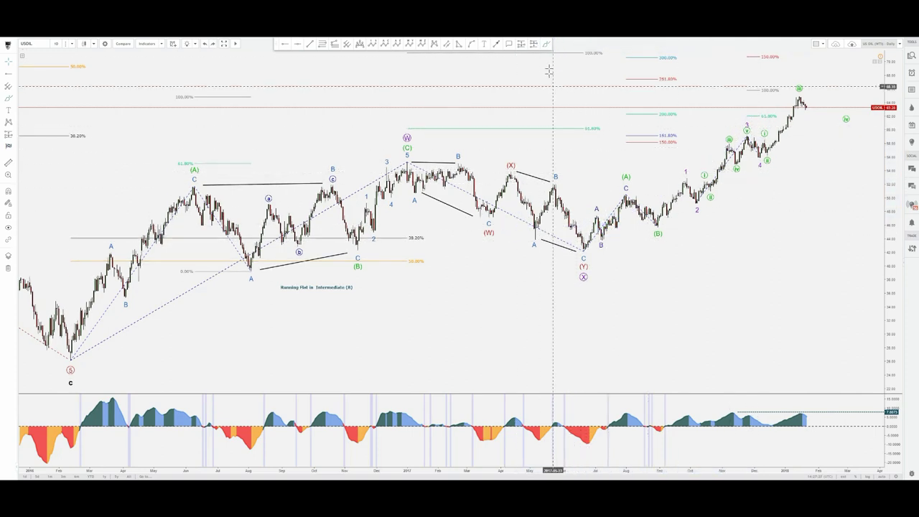
Brush a large loop around the whole correction between circled W and circled X, and delete it.
left_click(547, 44)
mouse_move(415, 151)
left_mouse_down()
mouse_move(609, 184)
mouse_move(489, 289)
mouse_move(429, 146)
left_mouse_up()
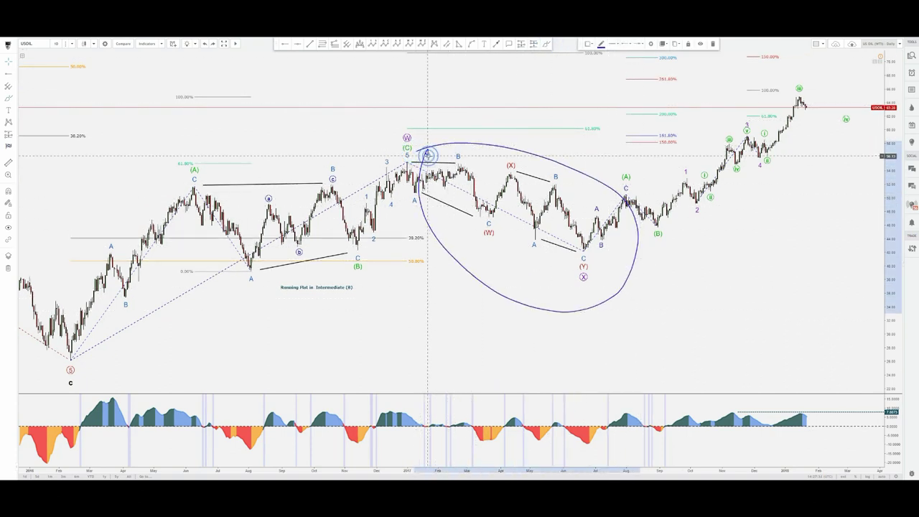
key("Delete")
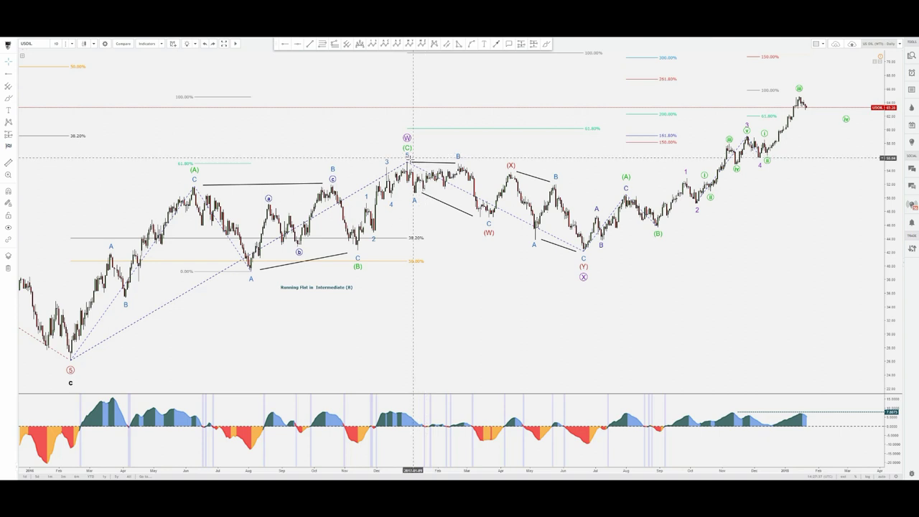
Switch to the weekly chart and brush the advance from circled X, a loop around (A), and an arrowed decline to (B).
left_click(549, 44)
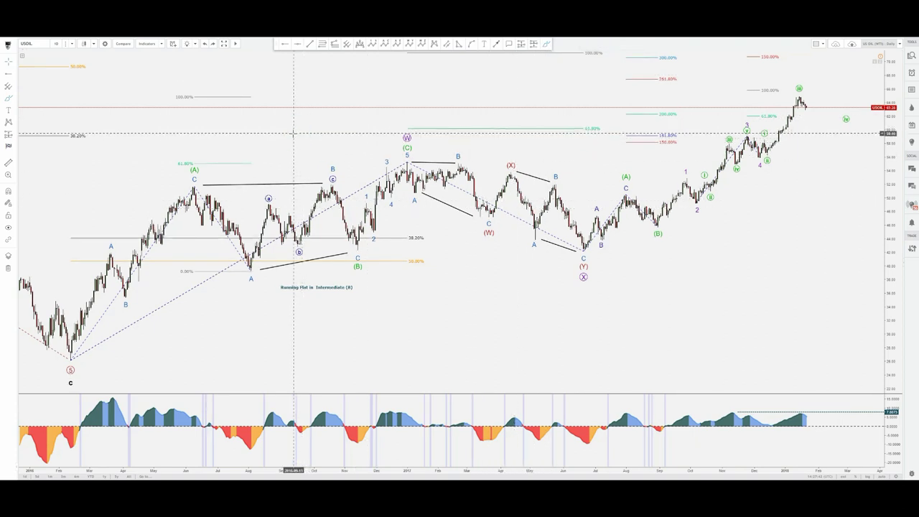
key("ctrl+Tab")
left_click(548, 45)
left_click_drag(786, 368, 836, 302)
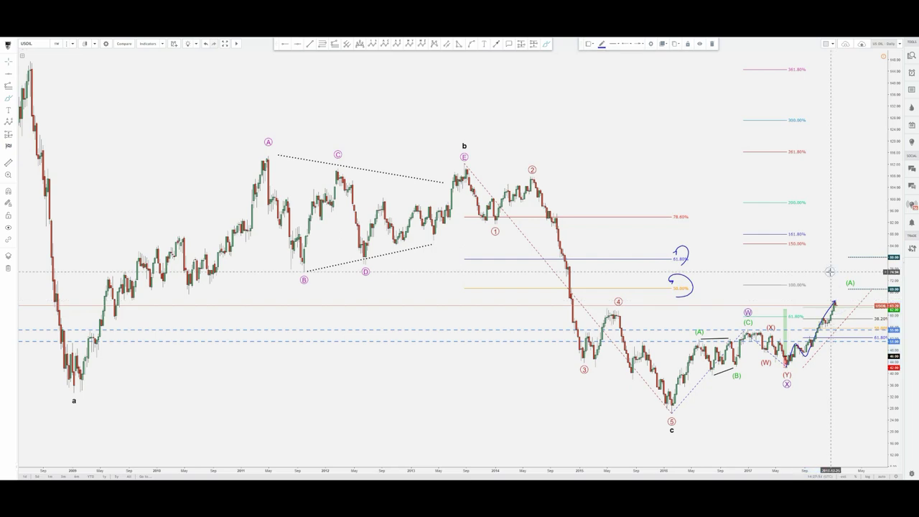
mouse_move(809, 261)
left_mouse_down()
mouse_move(651, 248)
mouse_move(704, 263)
mouse_move(694, 277)
mouse_move(739, 316)
left_mouse_up()
left_click(546, 44)
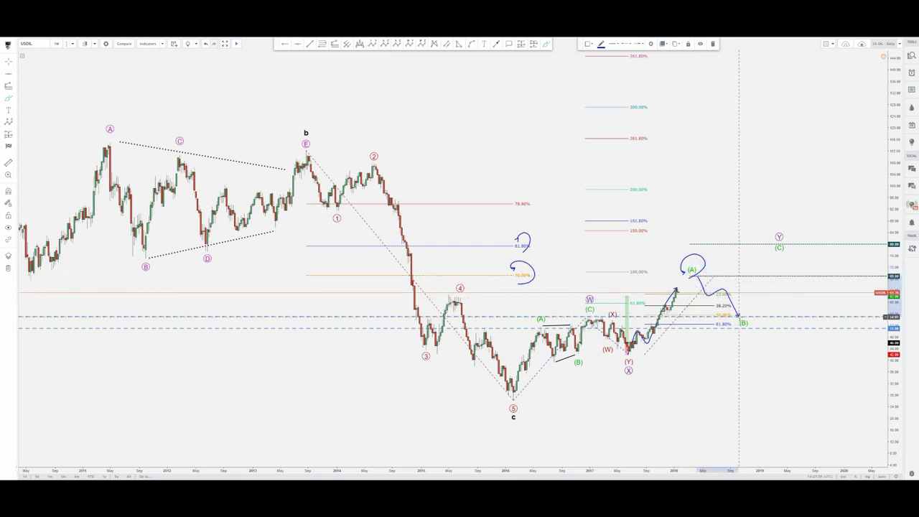
Brush a loop around the W-to-X correction and an arrow from (B) up to (C), and undo the wave-path strokes.
mouse_move(600, 316)
left_mouse_down()
mouse_move(646, 352)
mouse_move(600, 319)
left_mouse_up()
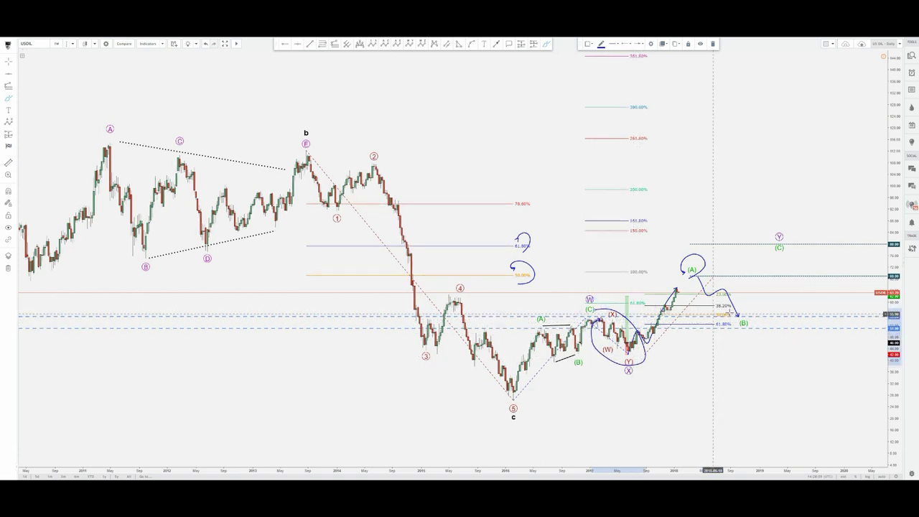
left_click_drag(747, 312, 790, 248)
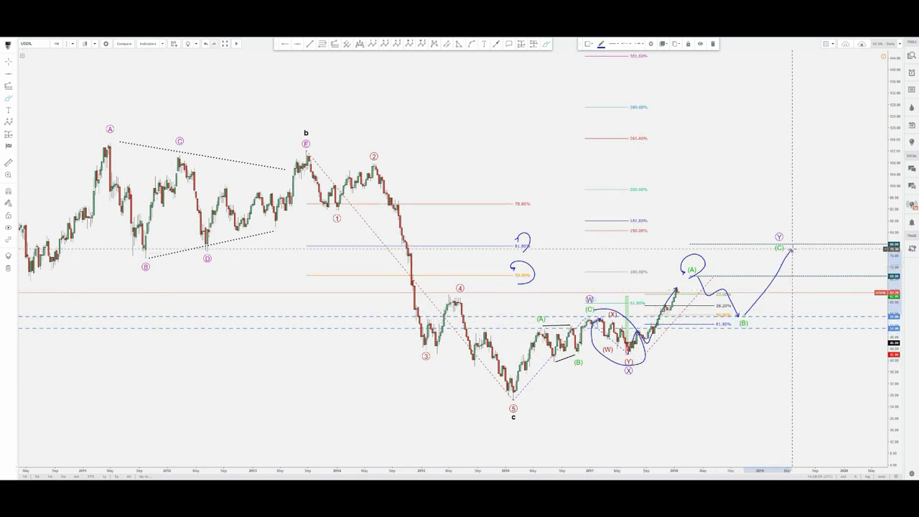
key("ctrl+z")
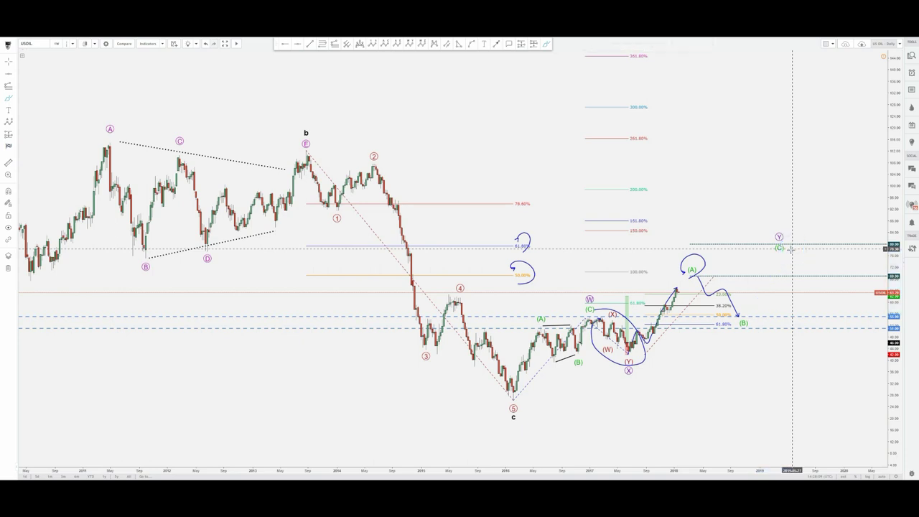
key("ctrl+z")
key("ctrl+z")
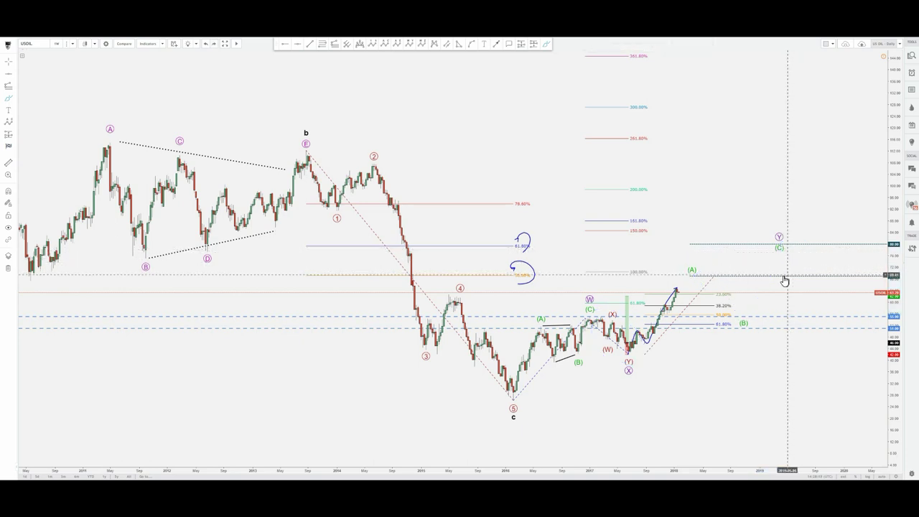
key("ctrl+z")
Brush marks around the 100.00% extension and the 50.00% retracement labels, and delete all brush strokes from the weekly chart.
left_click(546, 43)
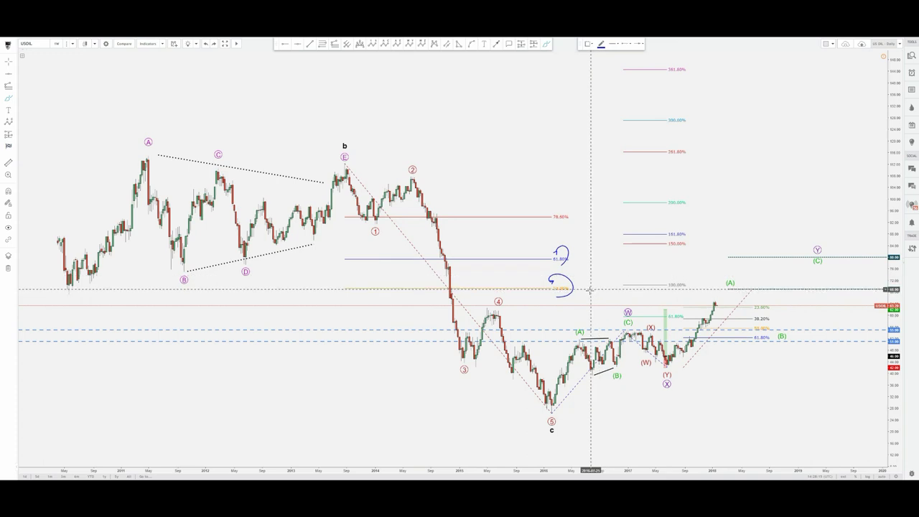
left_click_drag(664, 287, 694, 284)
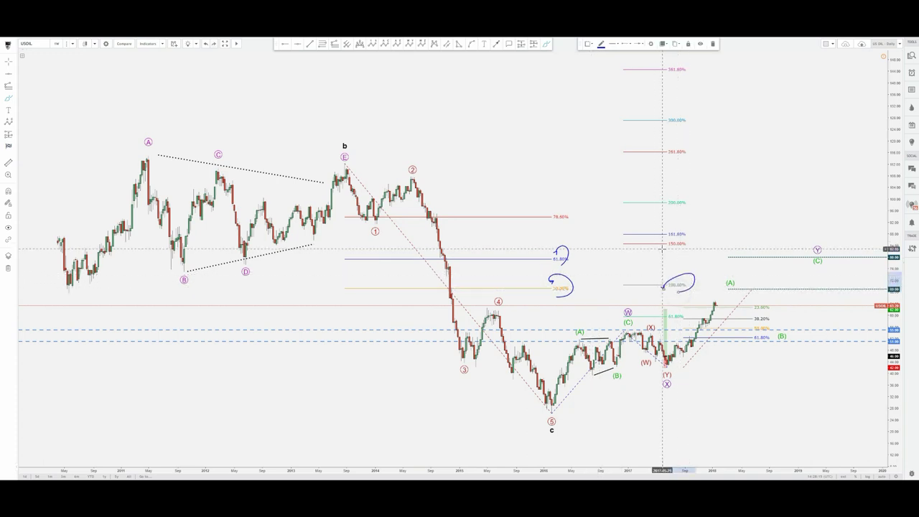
left_click_drag(581, 281, 559, 288)
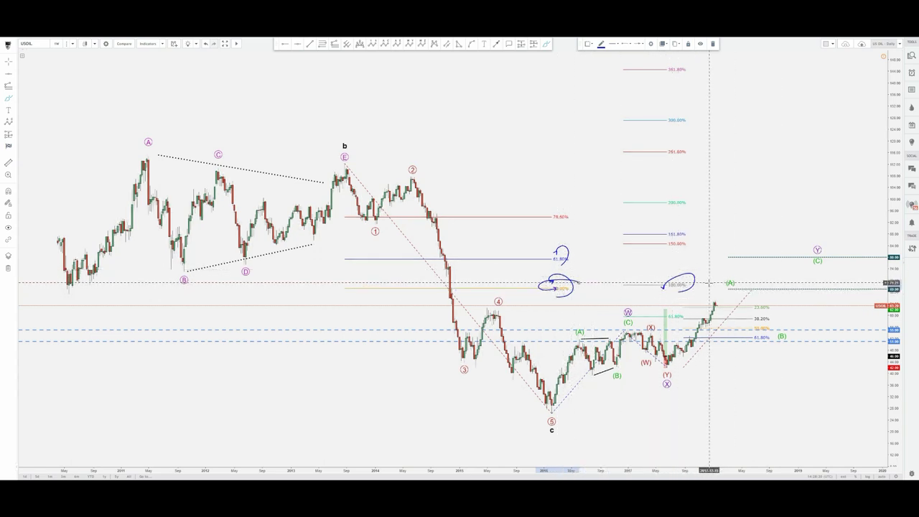
key("Delete")
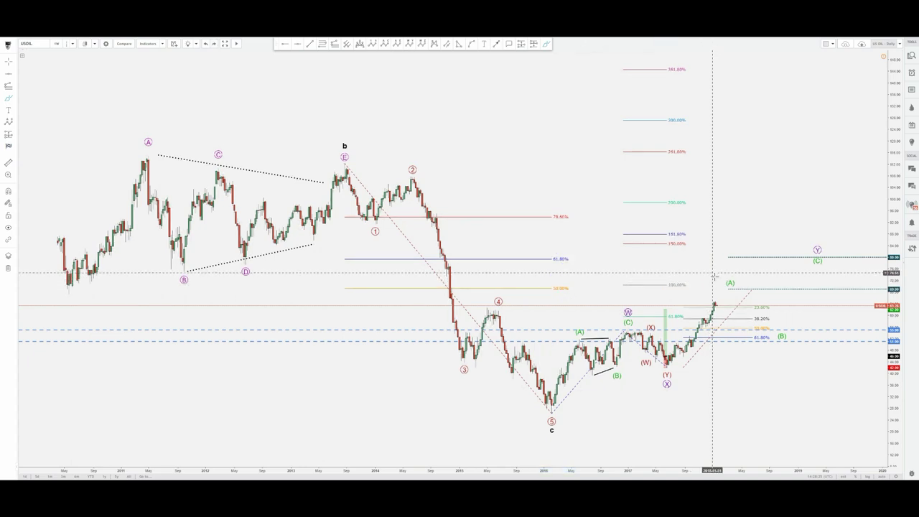
Return to the daily chart, brush a stroke starting at the (B) low after circled X, and delete it.
left_click(501, 145)
left_click(477, 137)
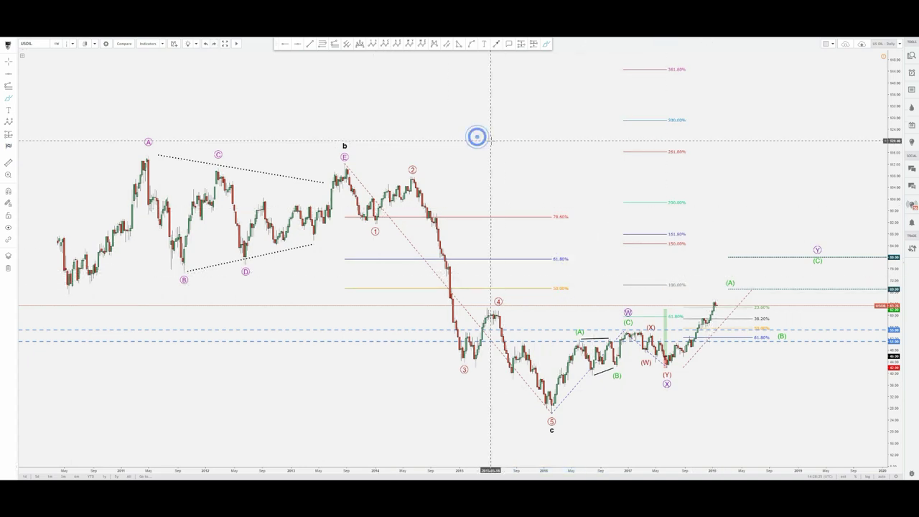
left_click_drag(513, 144, 489, 131)
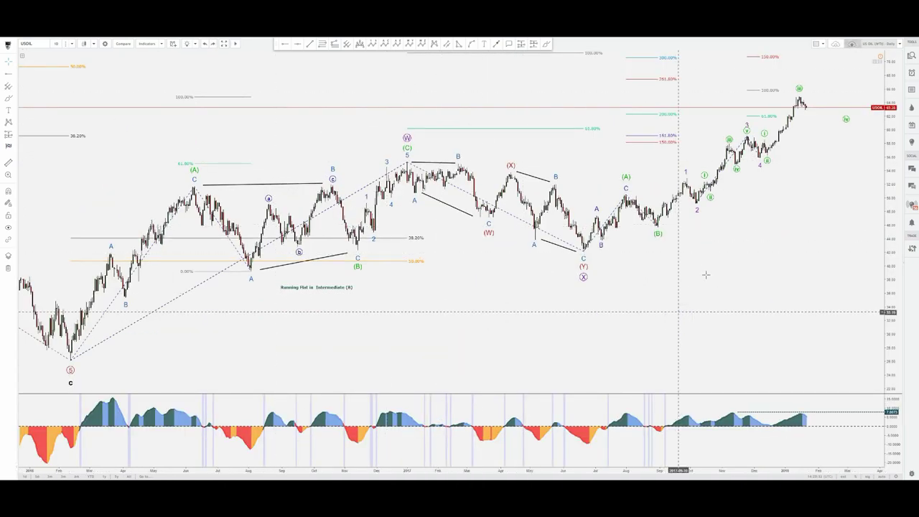
left_click(546, 46)
mouse_move(655, 227)
left_mouse_down()
mouse_move(780, 112)
mouse_move(813, 114)
mouse_move(606, 237)
mouse_move(798, 78)
mouse_move(694, 263)
left_mouse_up()
key("Delete")
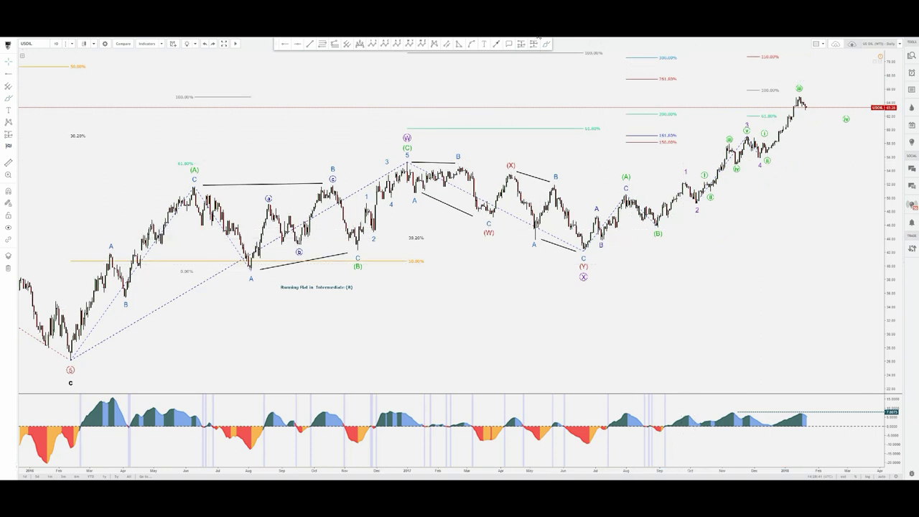
Brush a loop around the W-to-X correction on the daily chart and open the lower-timeframe chart of that section.
left_click(548, 46)
mouse_move(422, 148)
left_mouse_down()
mouse_move(568, 162)
mouse_move(484, 280)
left_mouse_up()
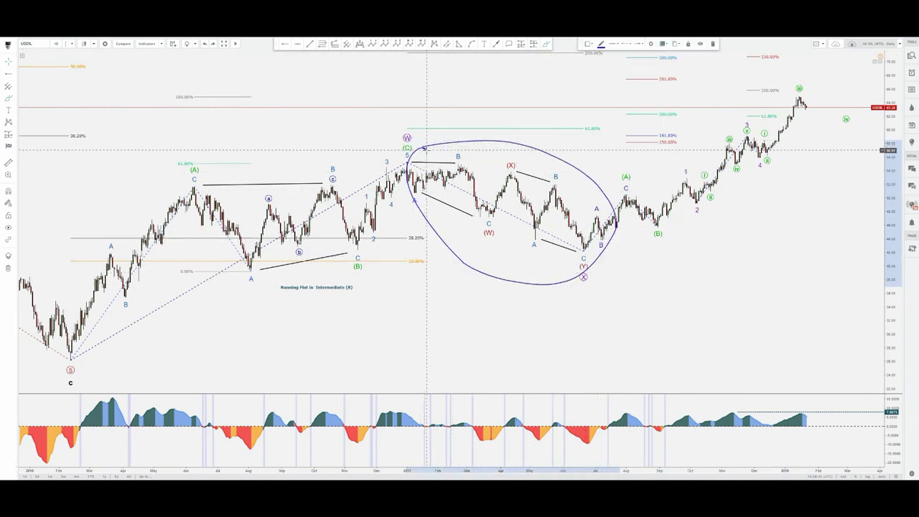
key("Escape")
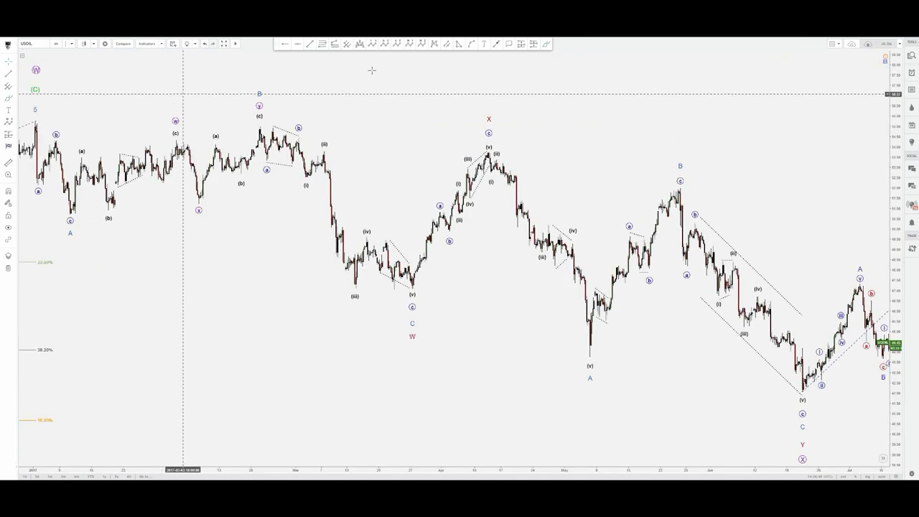
Brush the a-b-c drop from the wave 5 peak to A and the rebound through (a) and (b) up to circled w.
left_click(548, 43)
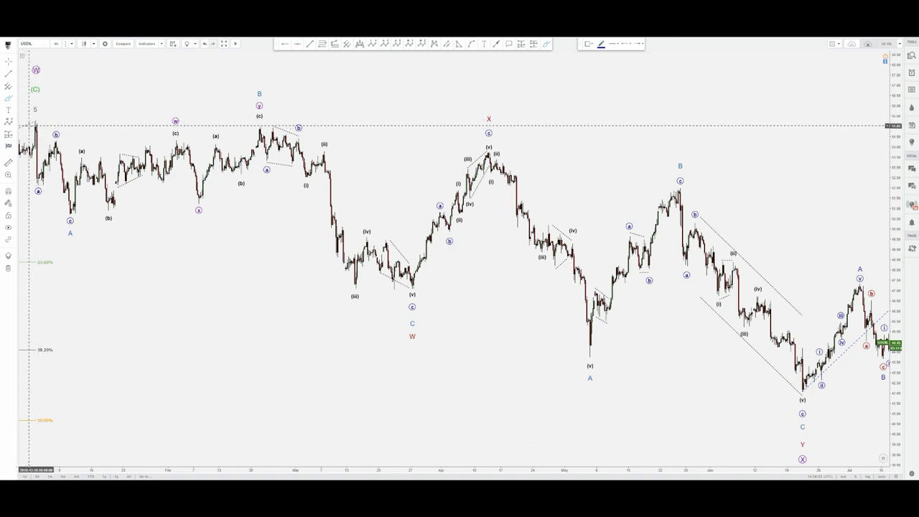
scroll(28, 125, "up", 2)
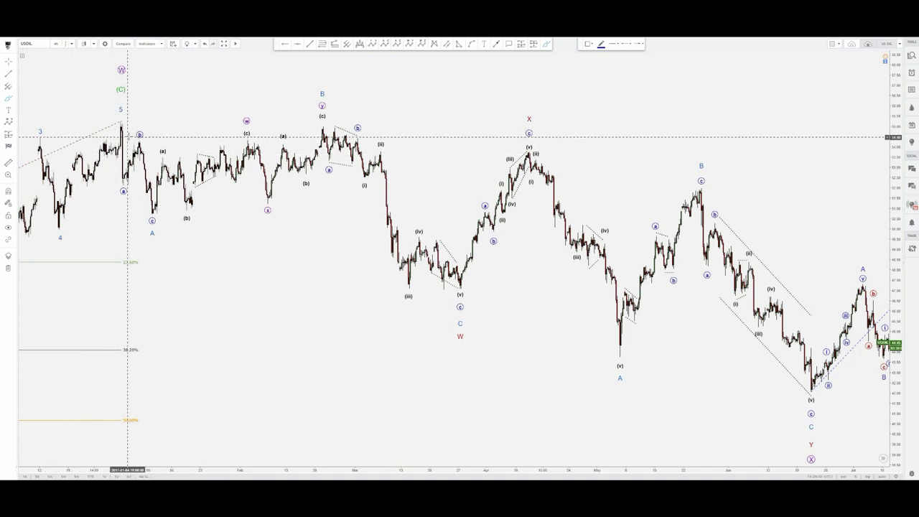
scroll(121, 135, "up", 1)
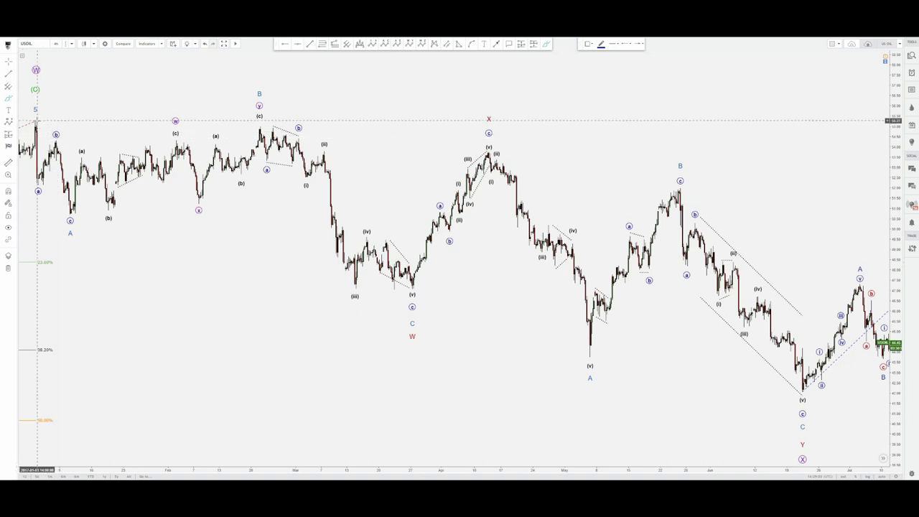
mouse_move(37, 120)
left_mouse_down()
mouse_move(59, 147)
mouse_move(73, 206)
mouse_move(85, 154)
left_mouse_up()
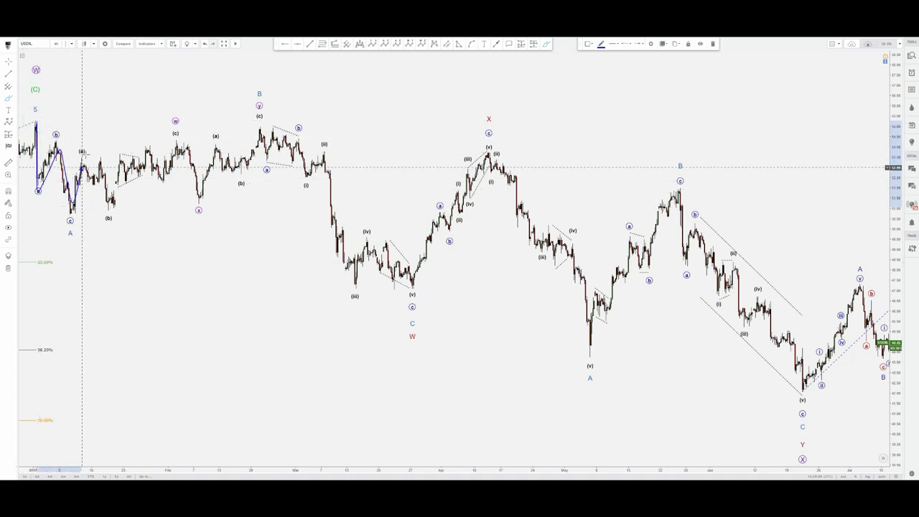
left_click(91, 159)
left_click(112, 204)
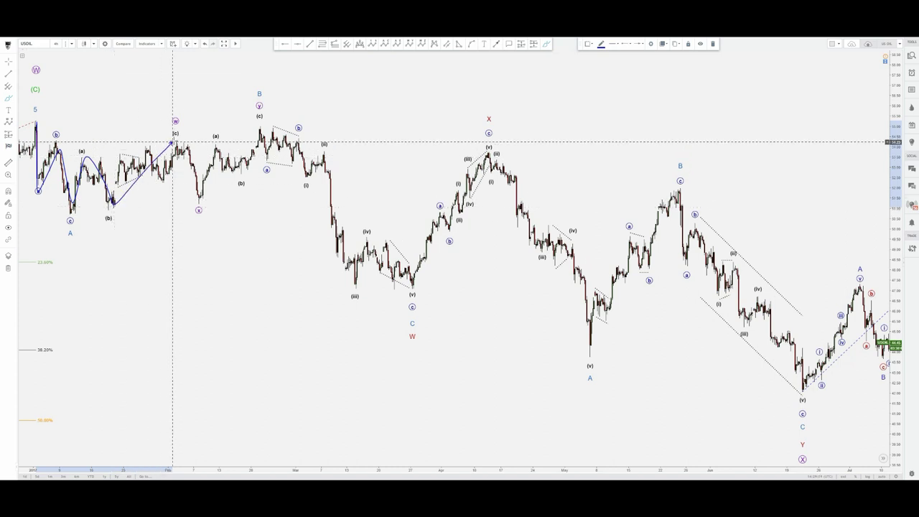
Remove the first path and brush from circled w down to circled x and through (a) and (b) up to B, looping around B.
left_click_drag(124, 155, 203, 132)
mouse_move(144, 182)
left_mouse_down()
mouse_move(174, 161)
mouse_move(204, 201)
left_mouse_up()
key("ctrl+z")
key("ctrl+z")
left_click(240, 174)
left_click(260, 128)
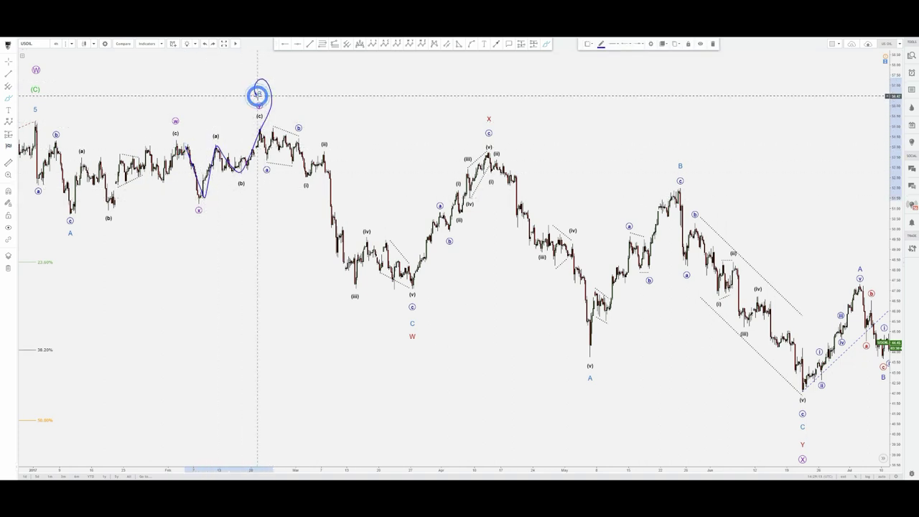
left_click(257, 95)
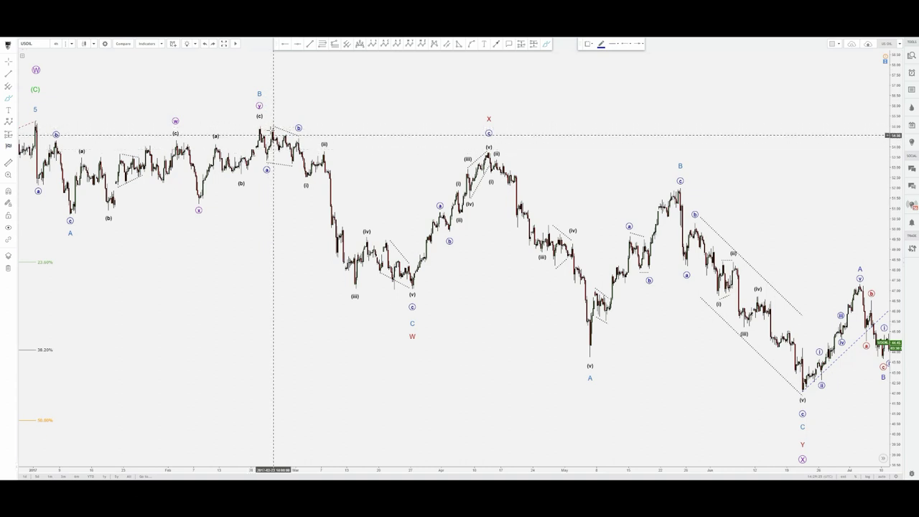
Brush the decline from B to the red W low, trace its opening swings through (i) to (ii), and delete the strokes.
mouse_move(264, 129)
left_mouse_down()
mouse_move(298, 137)
mouse_move(322, 158)
mouse_move(346, 297)
mouse_move(403, 290)
left_mouse_up()
right_click(402, 290)
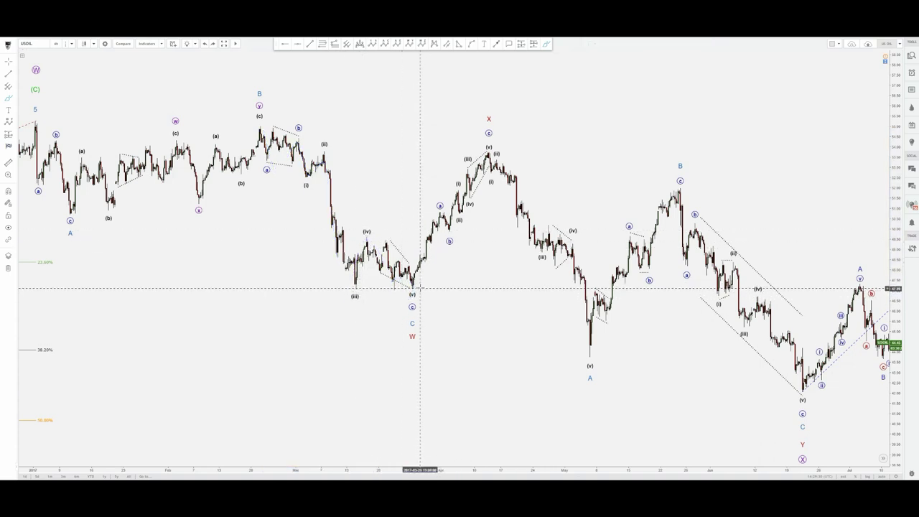
left_click(546, 44)
mouse_move(259, 132)
left_mouse_down()
mouse_move(266, 172)
mouse_move(271, 136)
mouse_move(300, 185)
mouse_move(329, 145)
left_mouse_up()
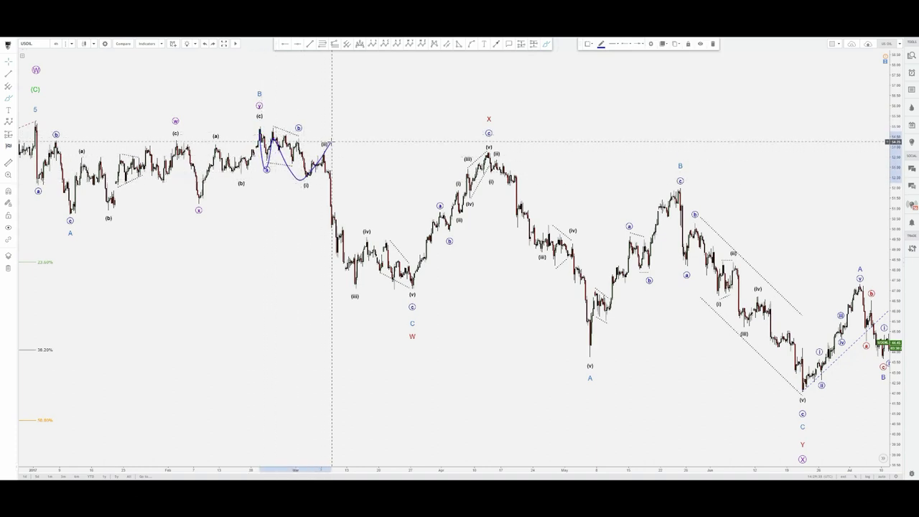
key("Delete")
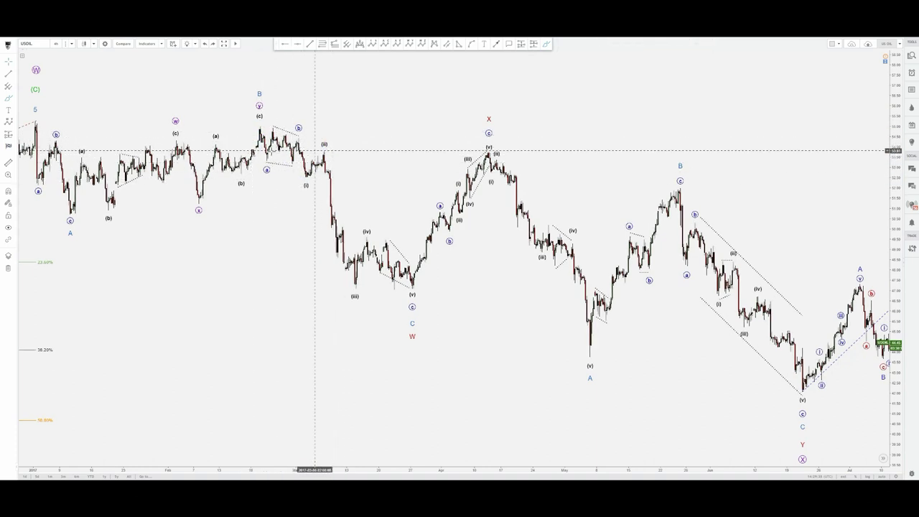
left_click(548, 45)
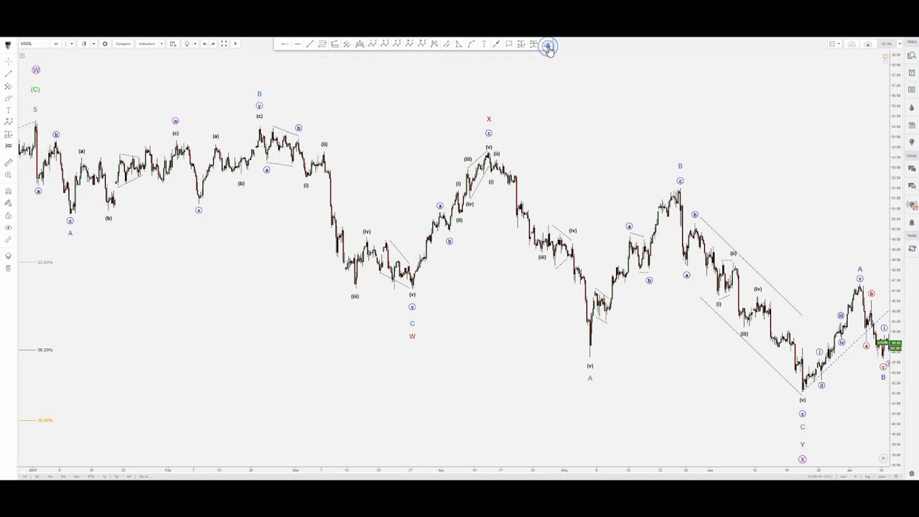
Brush a loop around the circled a-b swings just after the blue B peak, and delete the stroke.
left_click_drag(260, 157, 316, 151)
key("ctrl+z")
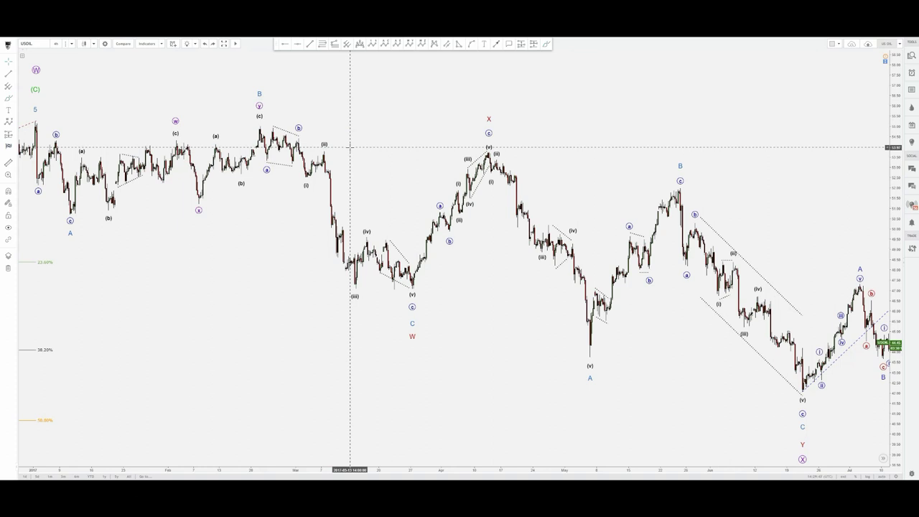
left_click(547, 44)
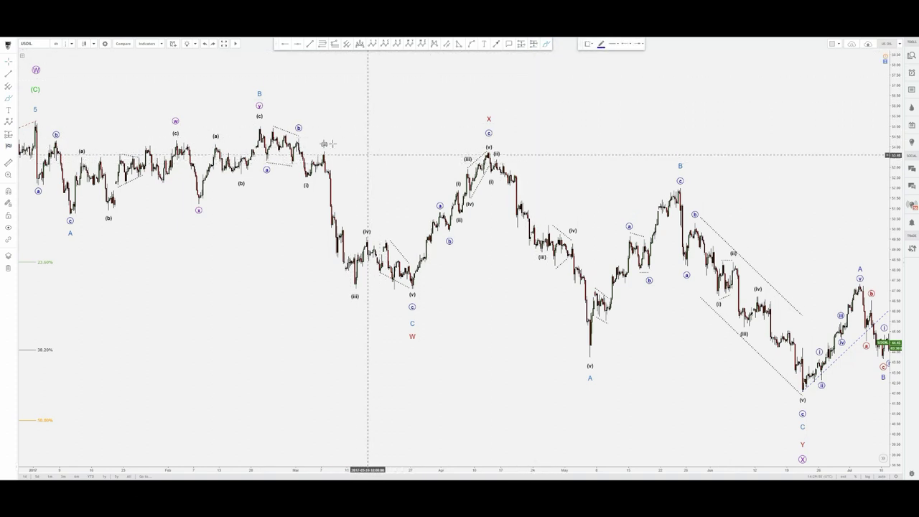
left_click_drag(260, 128, 269, 178)
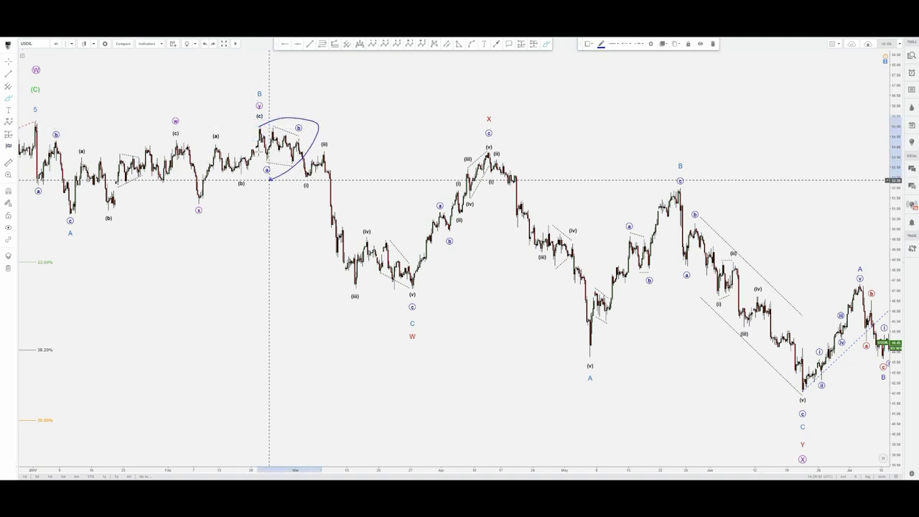
key("Delete")
Brush a level line under the (iii) and (v) lows at red W and the rise to red X, and delete both strokes.
left_click(547, 45)
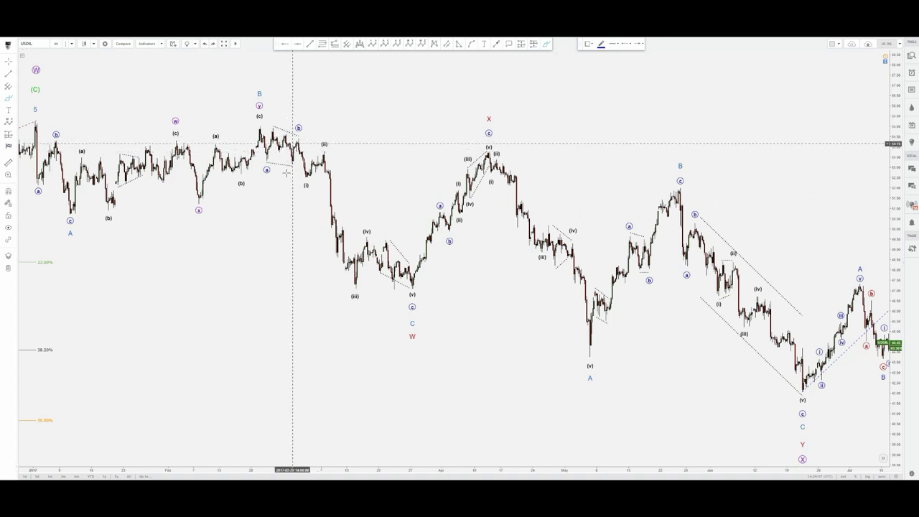
left_click_drag(355, 288, 436, 287)
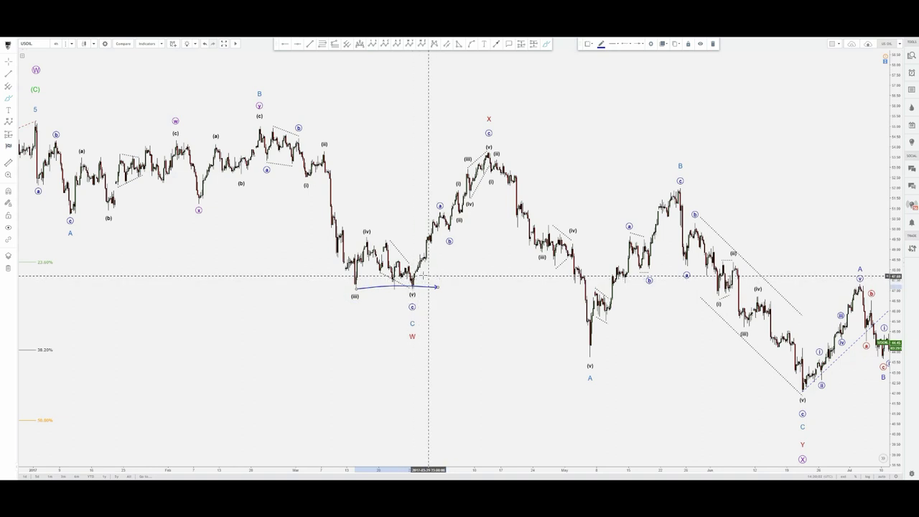
left_click_drag(421, 281, 490, 168)
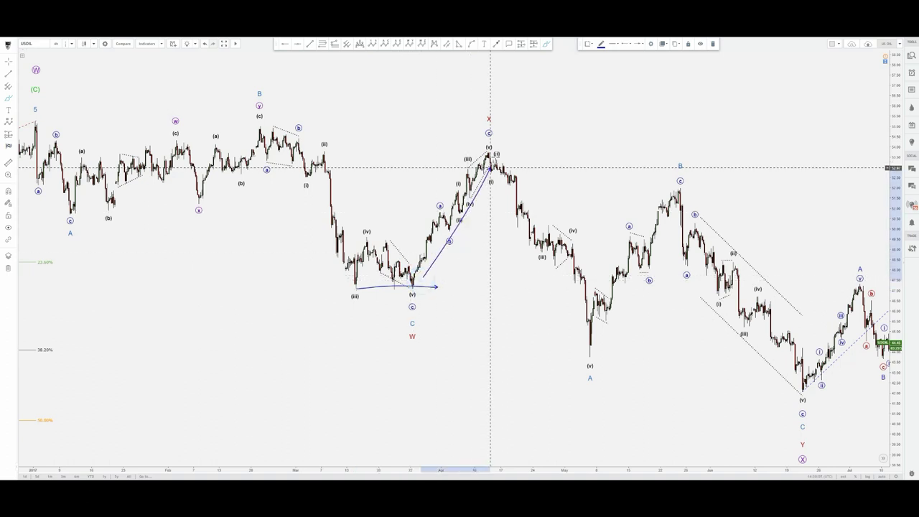
key("Delete")
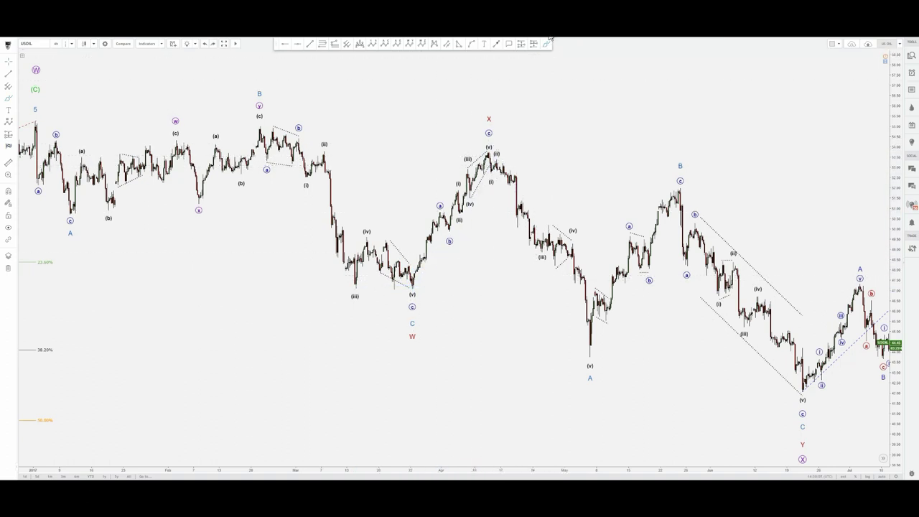
Brush the converging diagonal boundaries below red X and the decline from X to blue A, and remove the strokes.
left_click(548, 44)
left_click(461, 173)
left_click(495, 144)
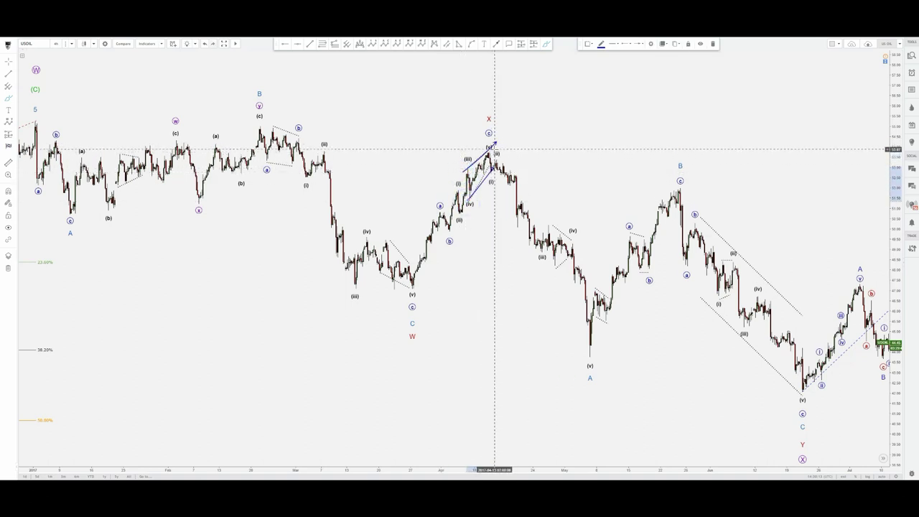
left_click(500, 239)
left_click(595, 234)
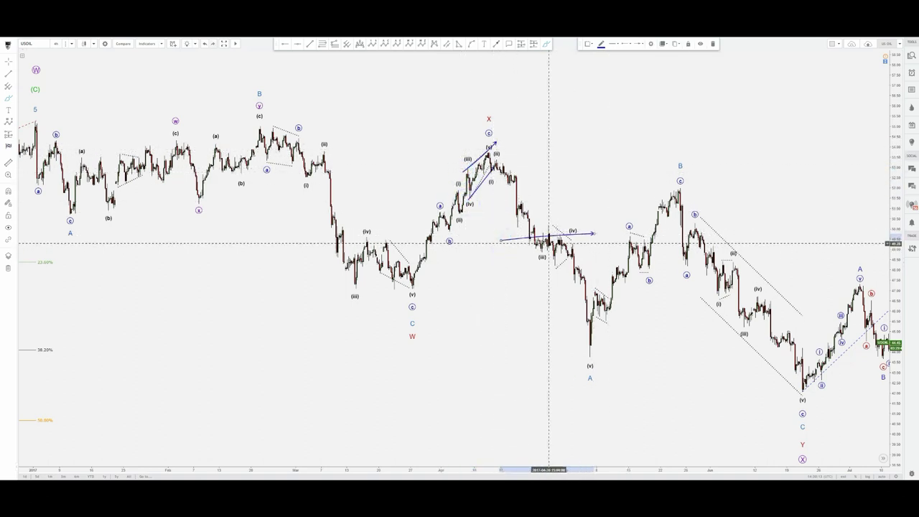
left_click_drag(507, 154, 564, 222)
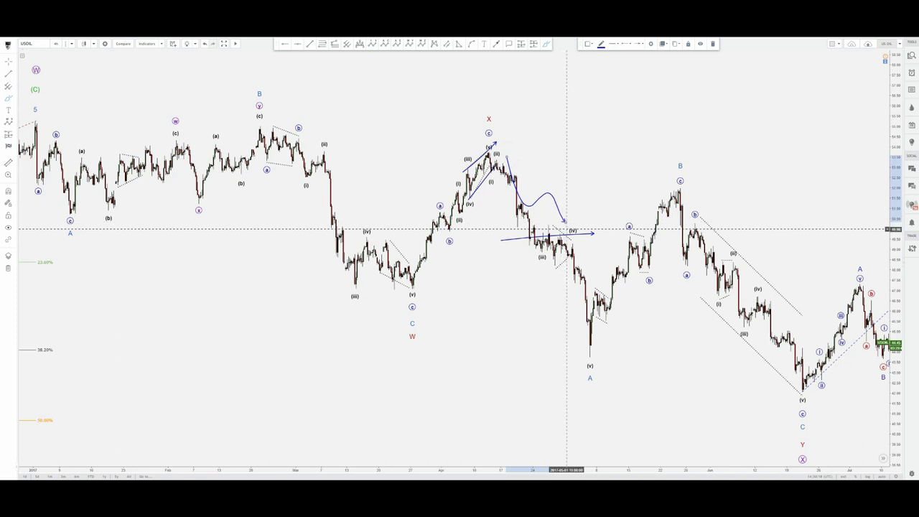
key("ctrl+z")
key("ctrl+z")
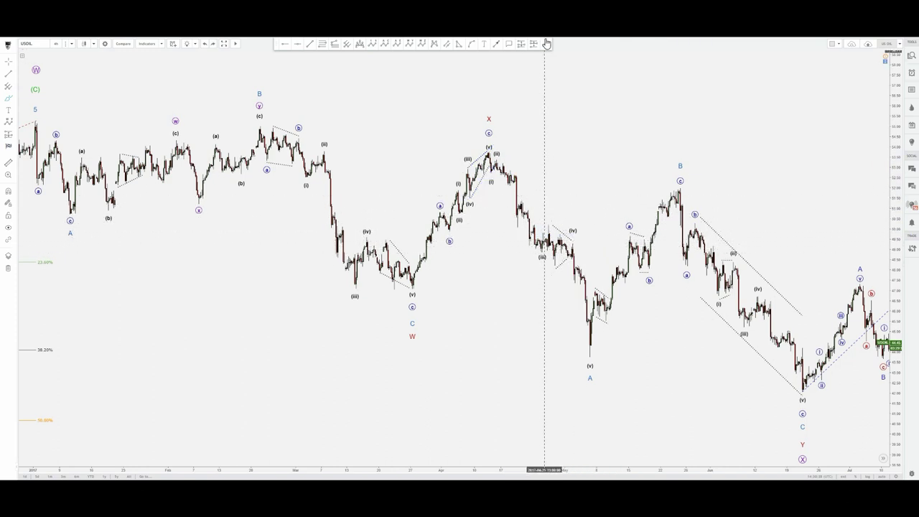
left_click_drag(488, 158, 609, 374)
key("Delete")
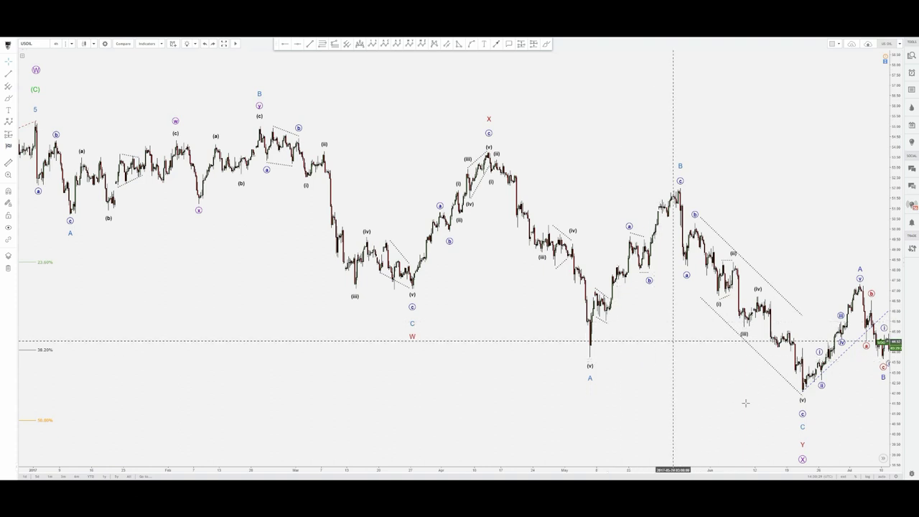
Move the red Y label slightly up toward the blue C label at the June low.
left_click_drag(803, 444, 804, 436)
left_click(825, 427)
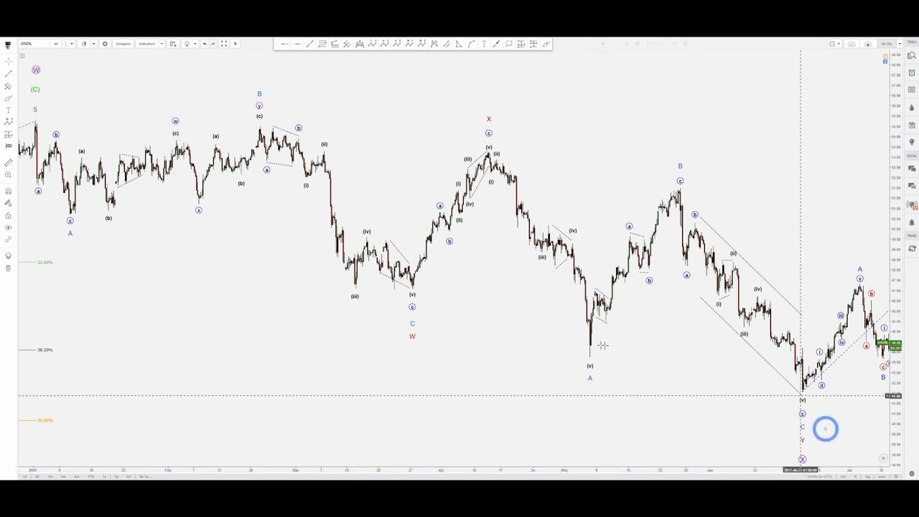
Brush level lines at the red W low and above blue A, loop the overlap zone and the orange Fibonacci level, and undo the strokes.
left_click(542, 44)
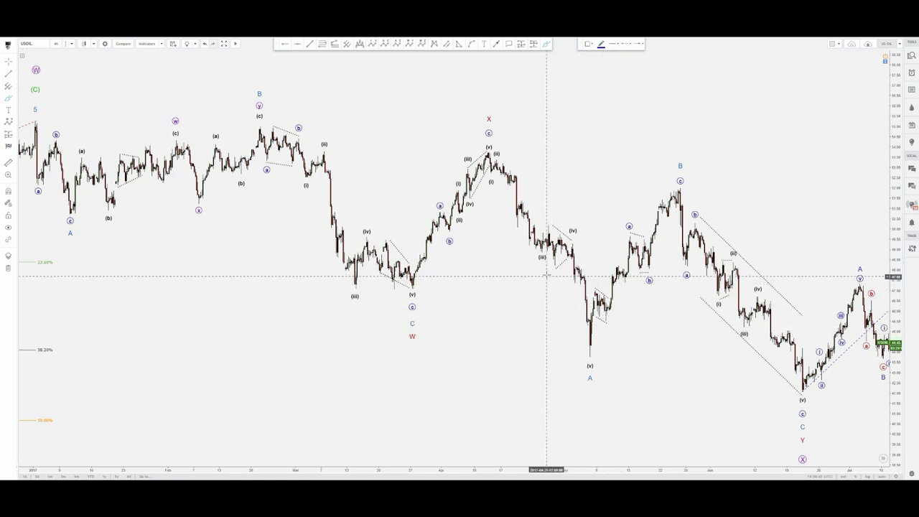
left_click_drag(524, 264, 620, 257)
left_click_drag(328, 288, 480, 288)
left_click_drag(539, 293, 634, 291)
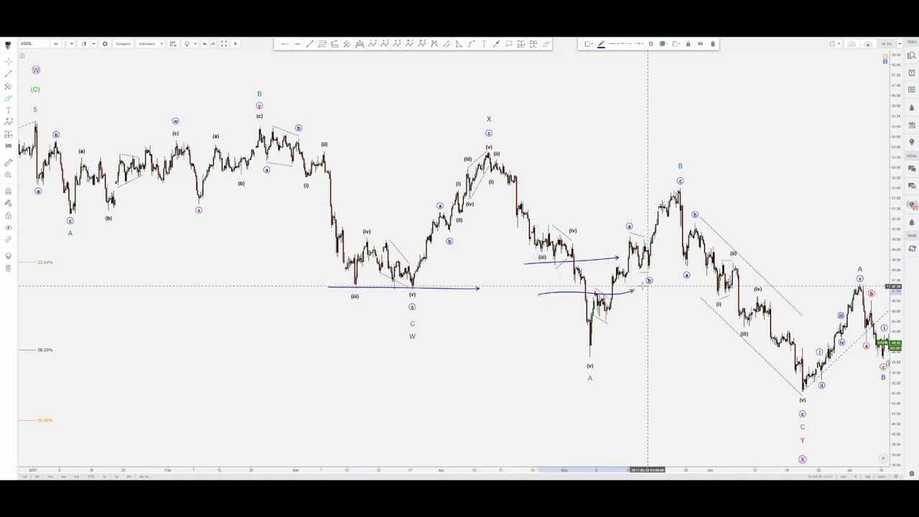
mouse_move(569, 264)
left_mouse_down()
mouse_move(649, 293)
mouse_move(611, 283)
left_mouse_up()
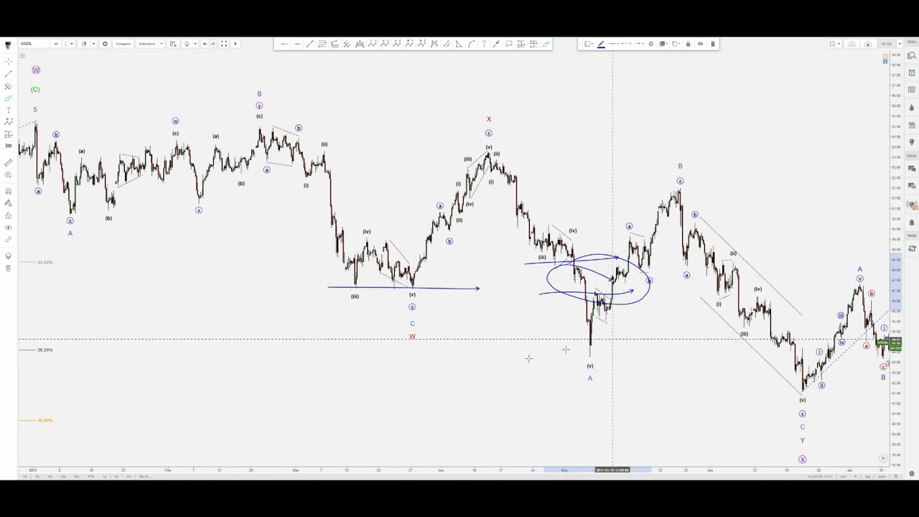
left_click_drag(52, 395, 71, 420)
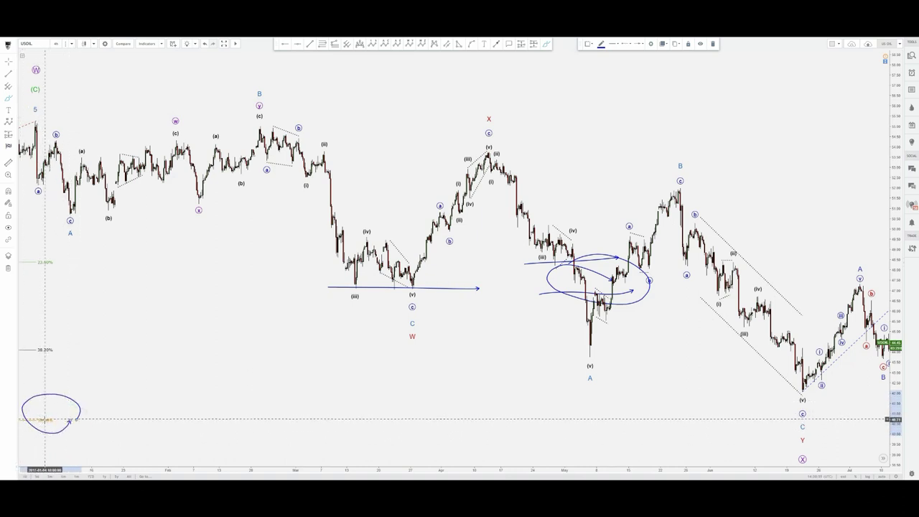
key("ctrl+z")
key("ctrl+z")
key("ctrl+z")
key("ctrl+z")
key("ctrl+z")
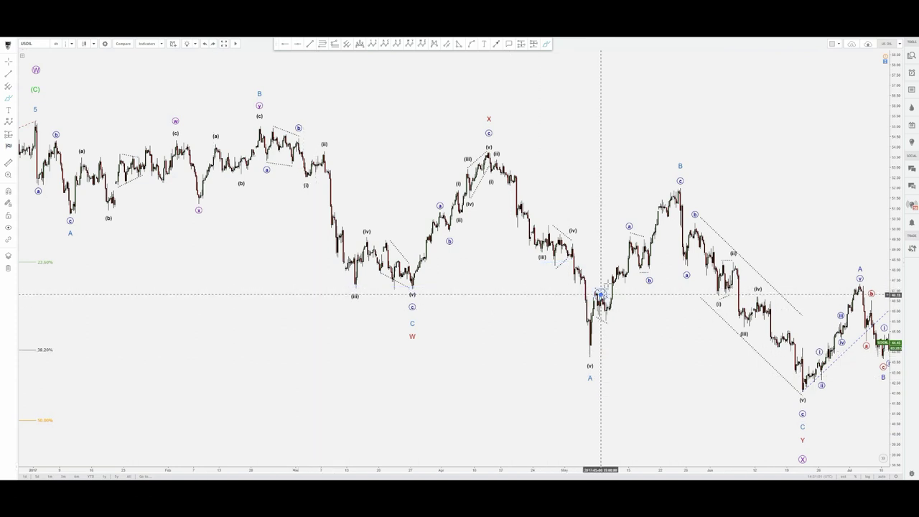
Brush the advance from blue A toward B and a loop around its circled a-b correction, and undo the strokes.
left_click_drag(601, 291, 668, 206)
key("ctrl+z")
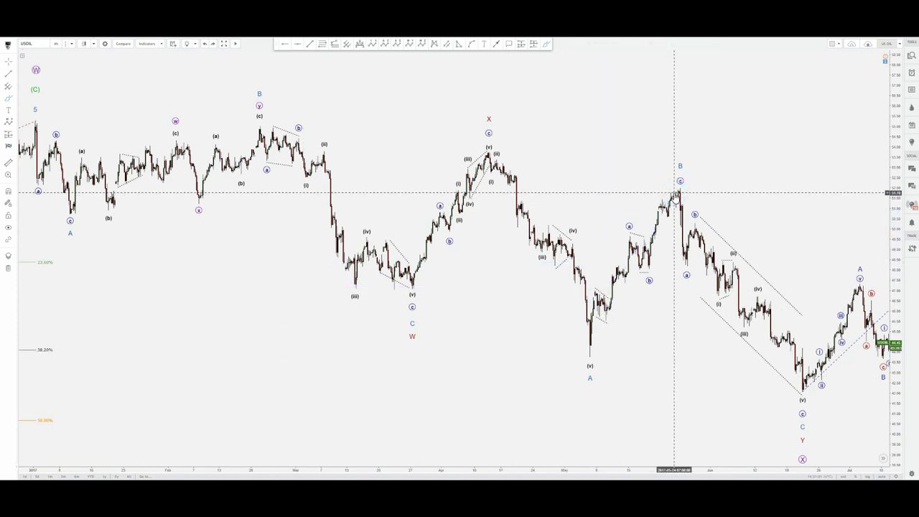
left_click(550, 45)
mouse_move(630, 245)
left_mouse_down()
mouse_move(623, 240)
mouse_move(632, 249)
left_mouse_up()
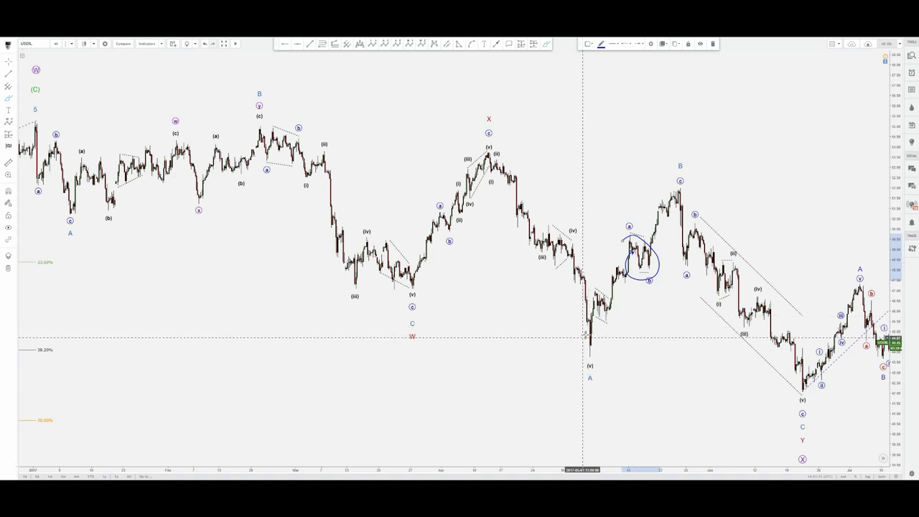
mouse_move(588, 334)
left_mouse_down()
mouse_move(604, 320)
mouse_move(626, 246)
mouse_move(650, 250)
left_mouse_up()
key("ctrl+z")
key("ctrl+z")
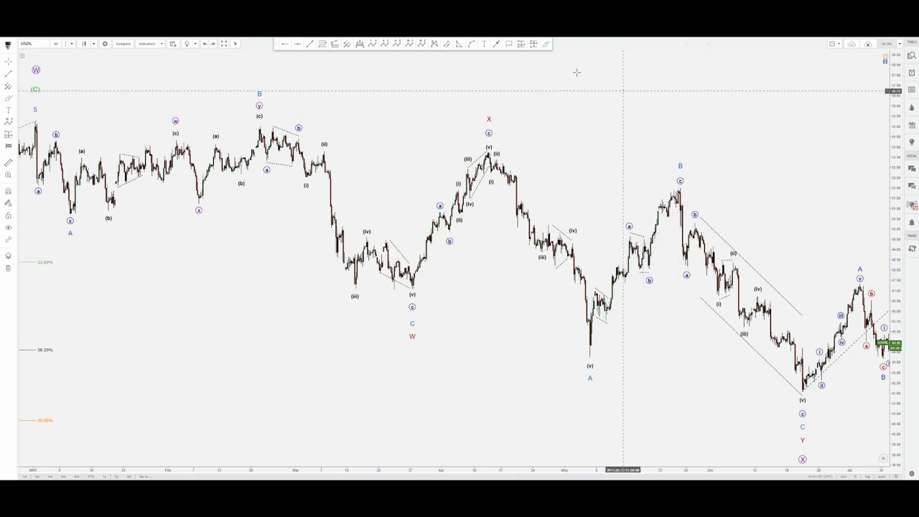
Brush a level line across the first rebound above the blue A low, and delete it.
left_click(546, 44)
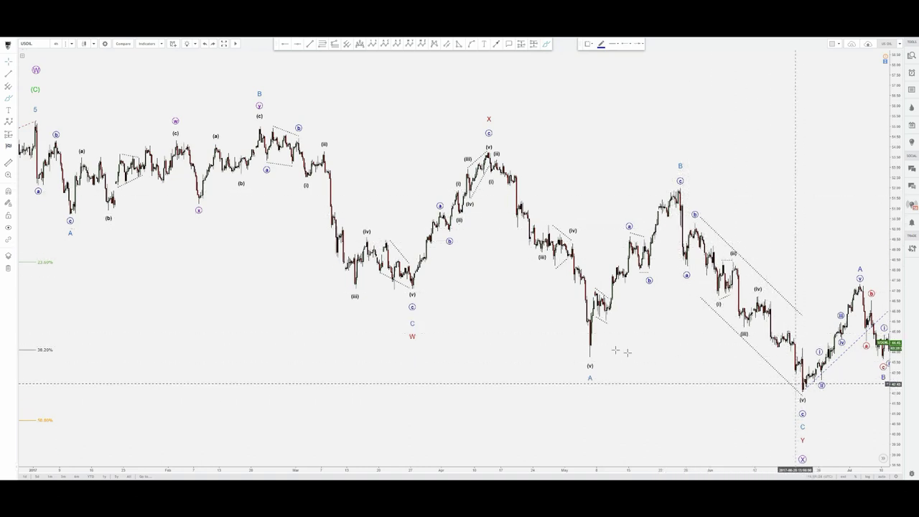
left_click_drag(533, 308, 668, 298)
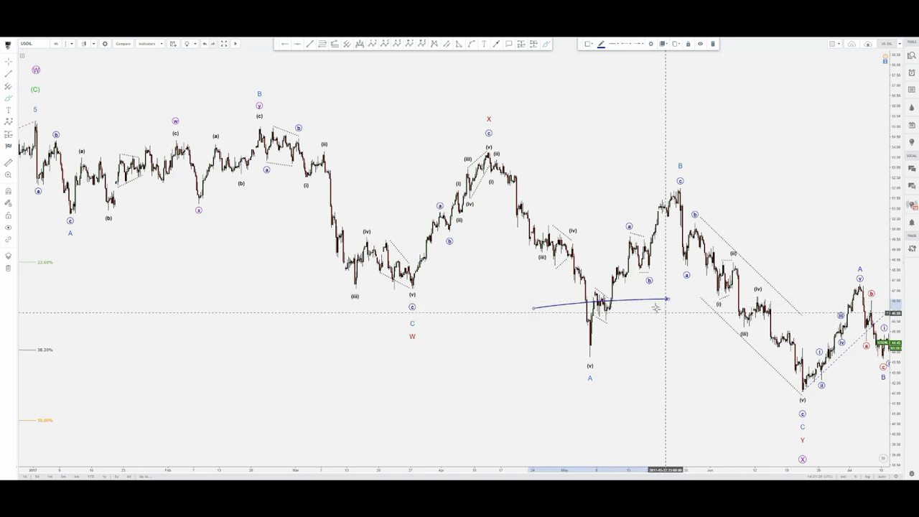
key("Delete")
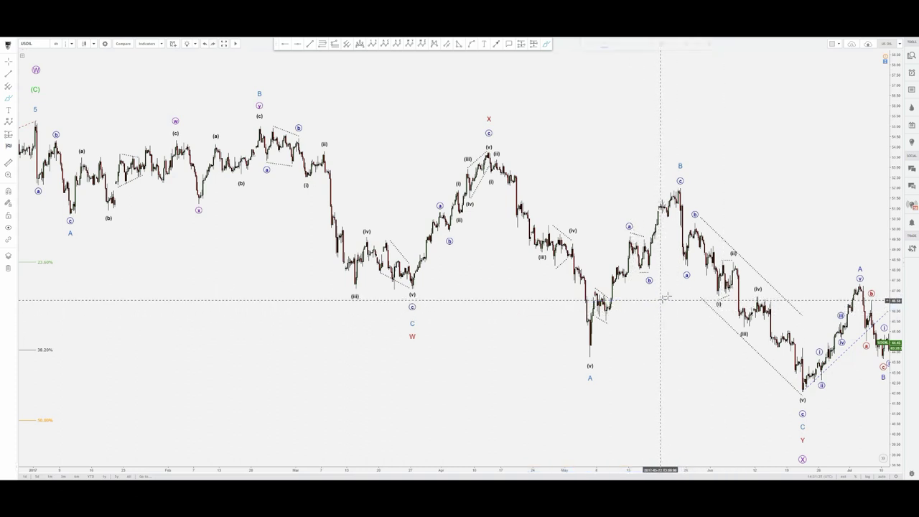
Brush over the channelled decline from blue B and along its lower boundary to the (v) low, and delete the strokes.
left_click(547, 44)
left_click_drag(817, 214, 816, 212)
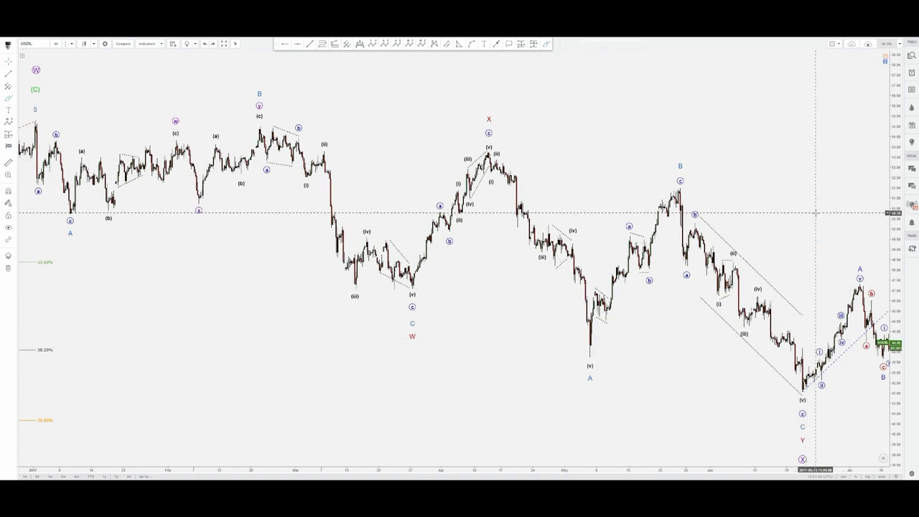
left_click(547, 45)
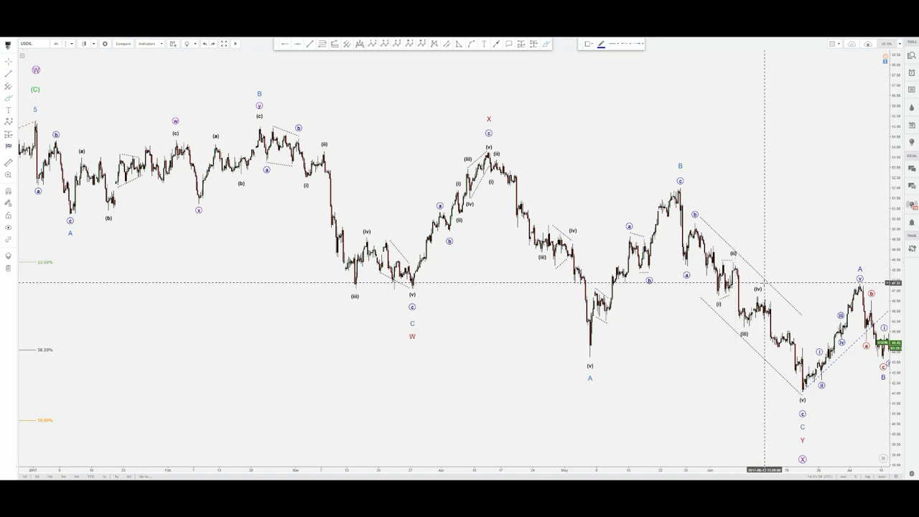
left_click_drag(748, 355, 804, 388)
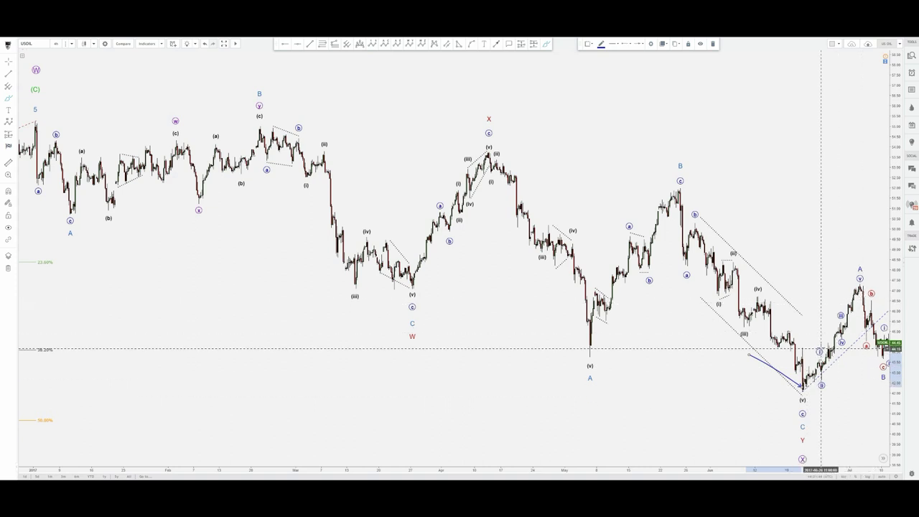
key("Delete")
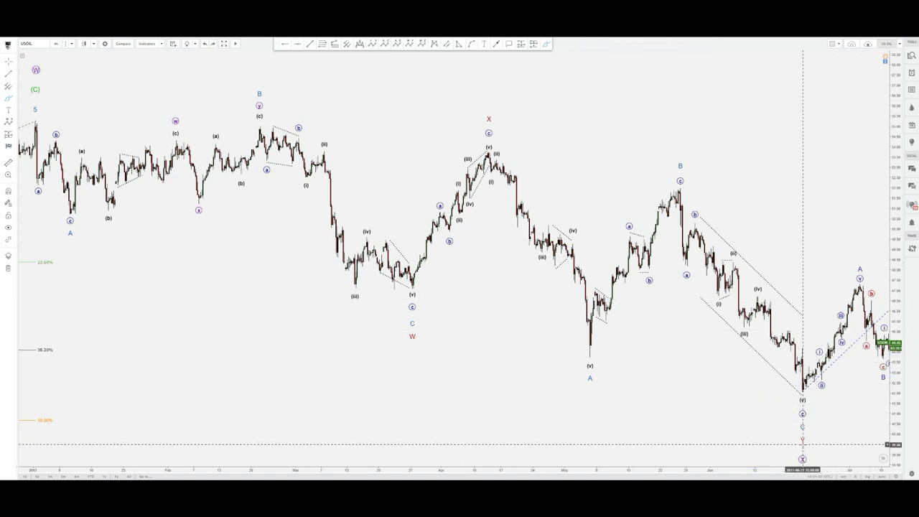
Select the red W-X-Y pattern to show its anchor points, and deselect it.
left_click(804, 430)
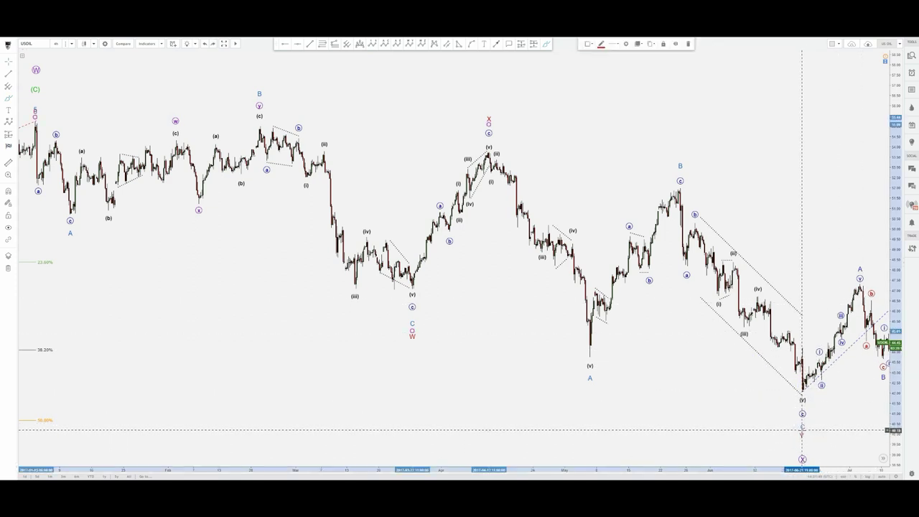
left_click(831, 414)
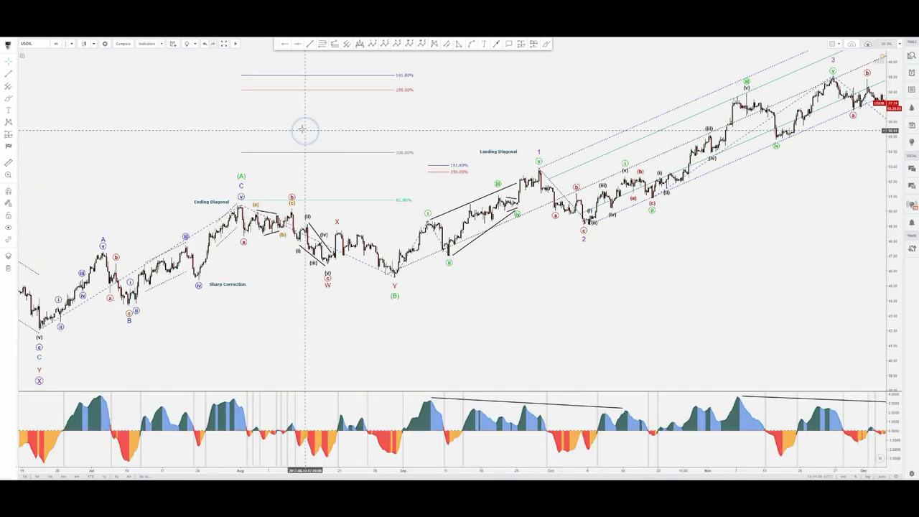
Open the chart of the advance from circled X, brush the rise from the low to blue A, and delete the stroke.
left_click(544, 44)
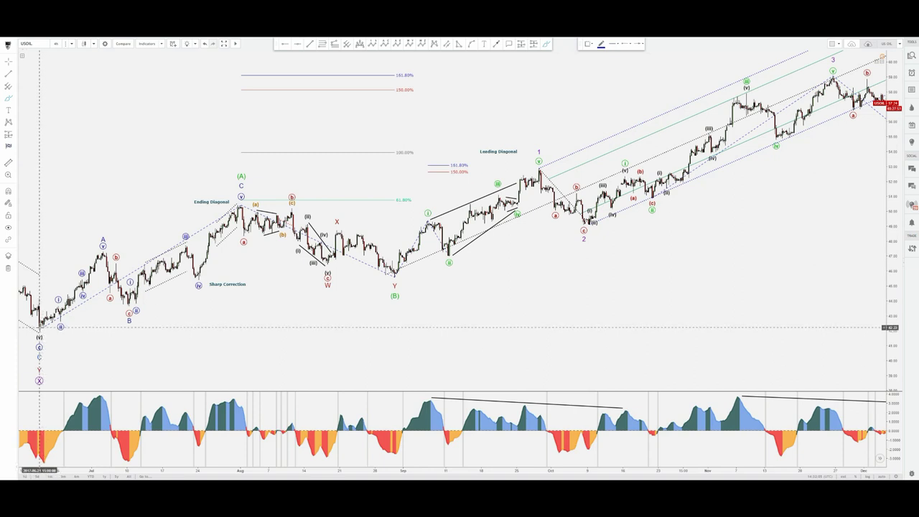
left_click_drag(39, 327, 97, 250)
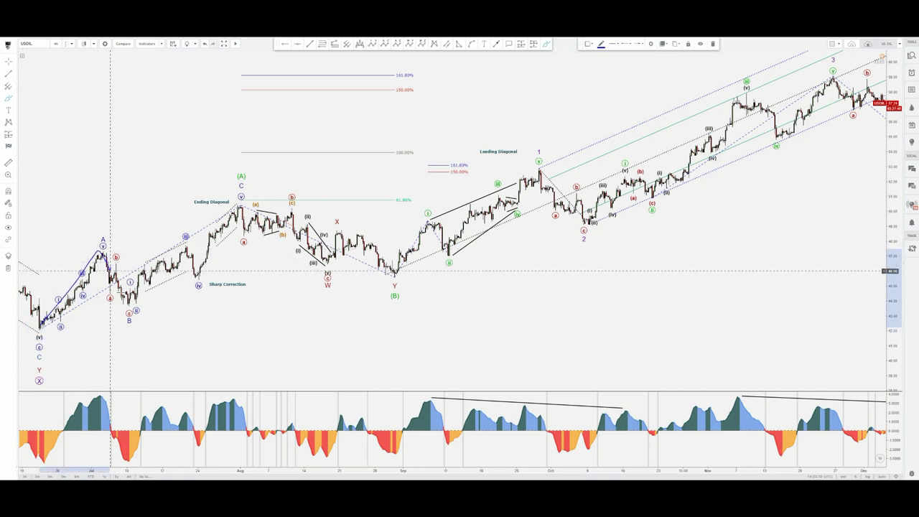
key("Delete")
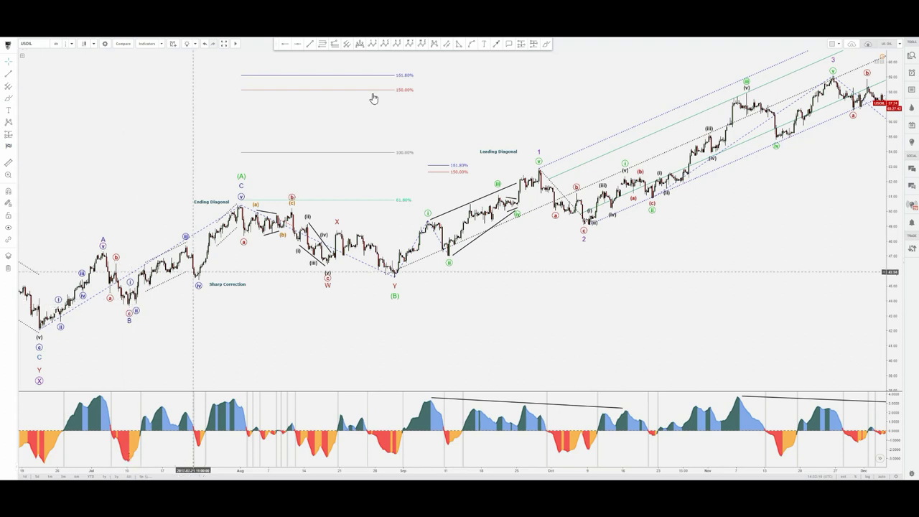
Brush the ending diagonal's swings from blue B through circled i, ii, iii and iv up to the blue C peak.
left_click(547, 44)
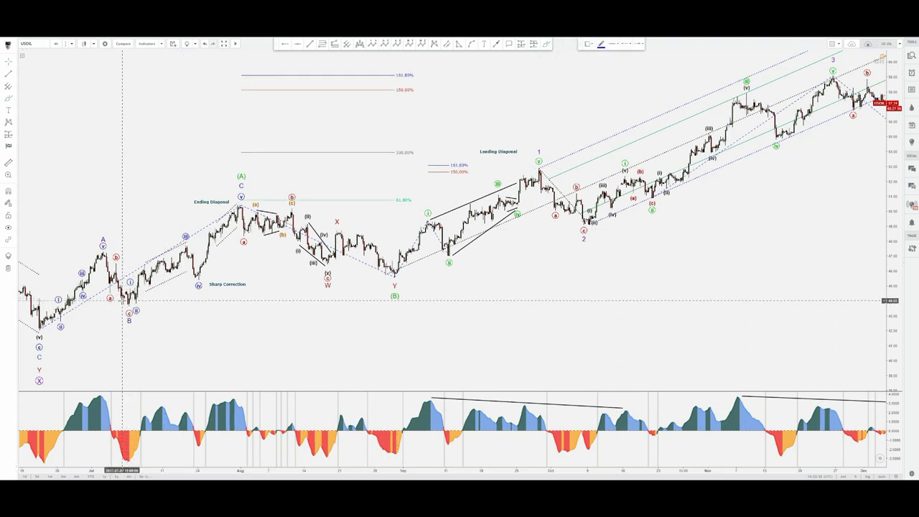
left_click_drag(125, 302, 182, 237)
left_click_drag(198, 273, 234, 201)
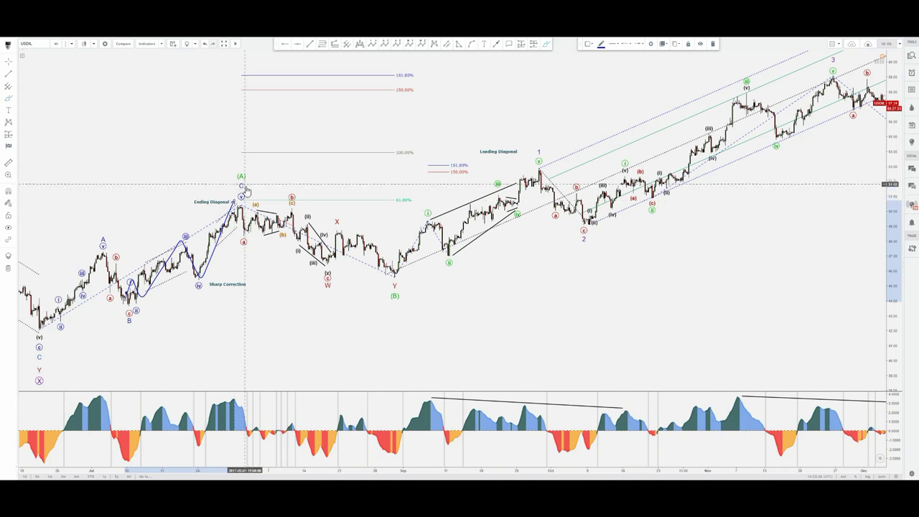
Select the green (A)-(B) pattern to show its anchor points, deselect it, and delete the brush stroke along the ending diagonal.
left_click(253, 181)
left_click(241, 193)
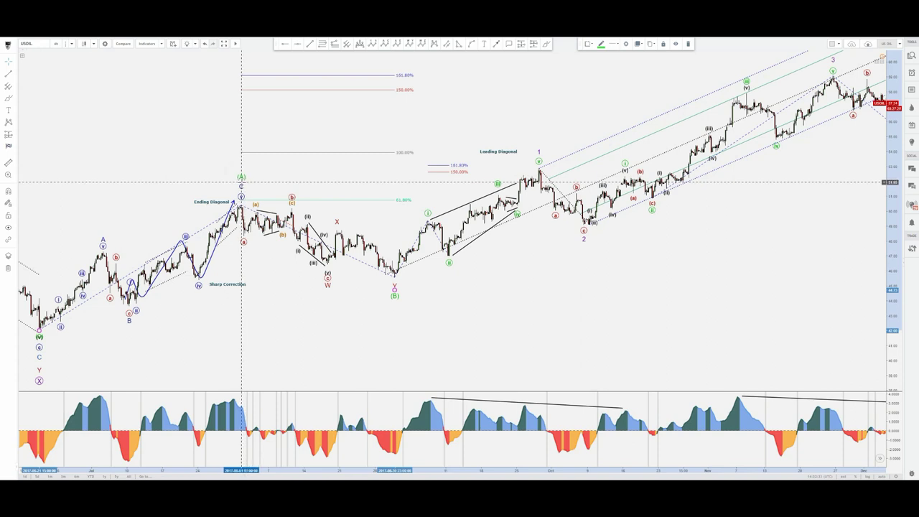
left_click(260, 177)
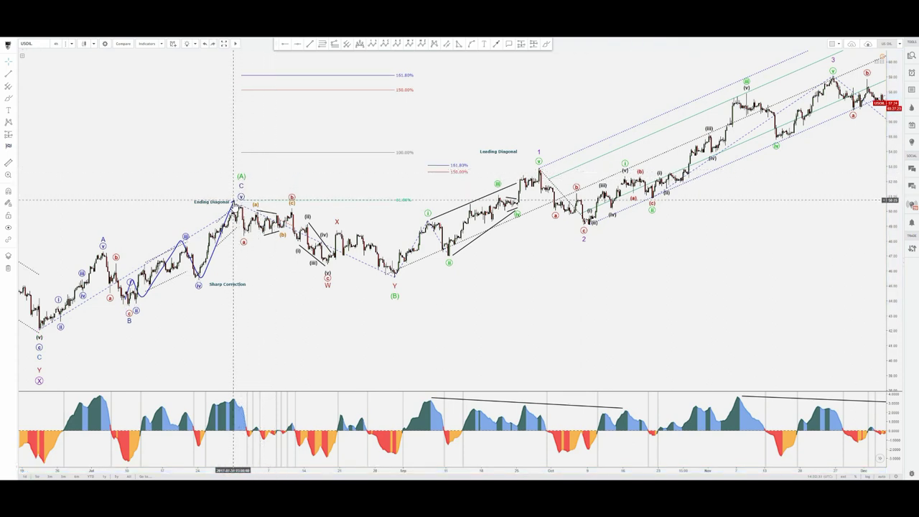
left_click(233, 201)
key("Delete")
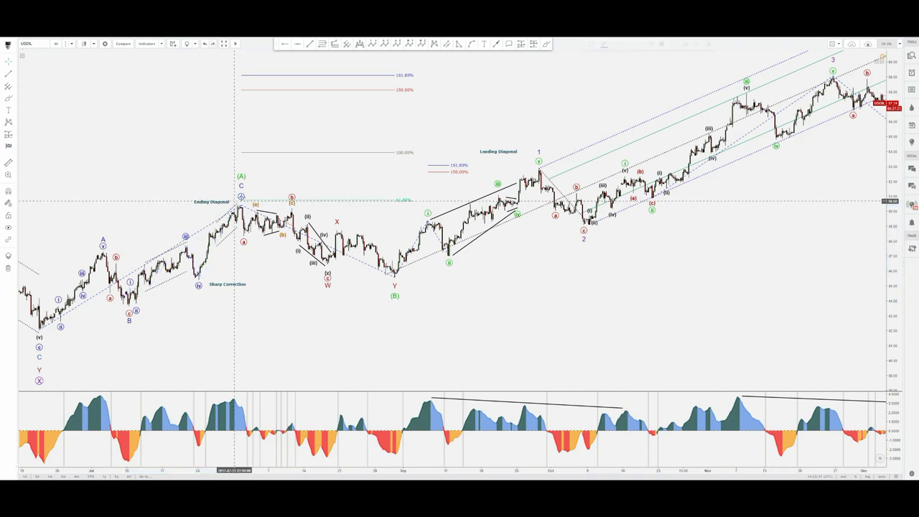
Brush the a-b-c decline from the green (A) peak to the red W low, and delete the stroke.
left_click(545, 43)
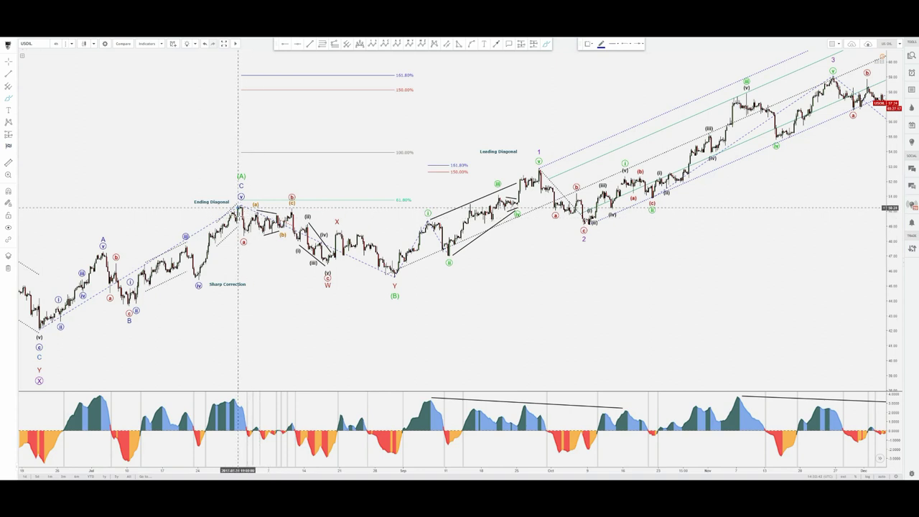
left_click(243, 241)
left_click_drag(244, 241, 296, 214)
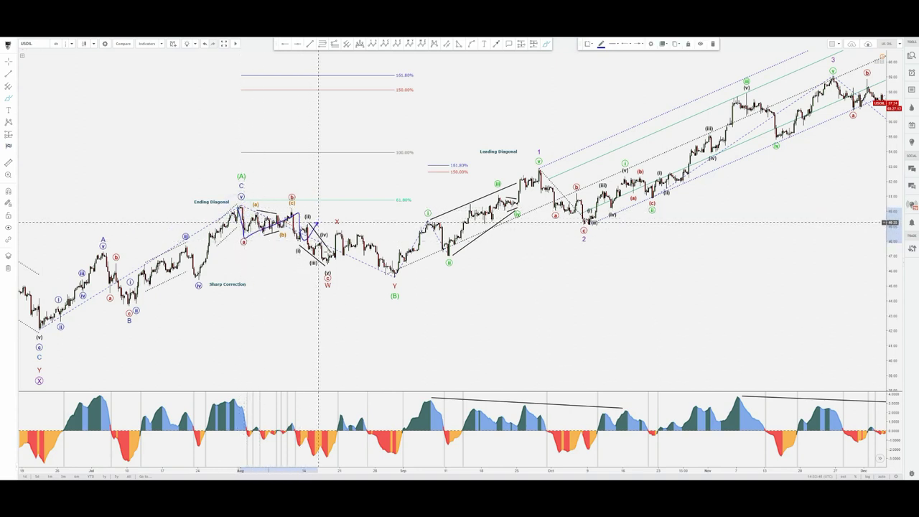
left_click_drag(319, 223, 335, 266)
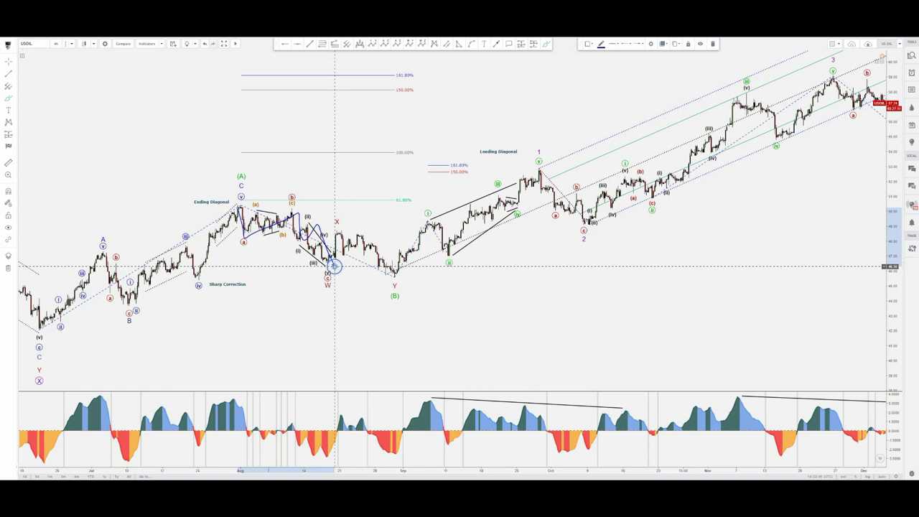
key("Delete")
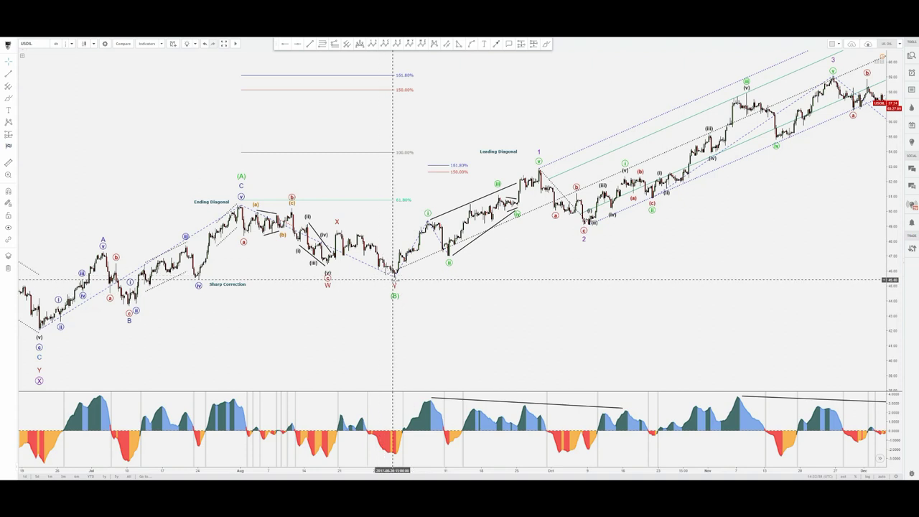
Select the W-X-Y pattern between green (A) and green (B) to show its anchor points, and deselect it.
left_click(395, 276)
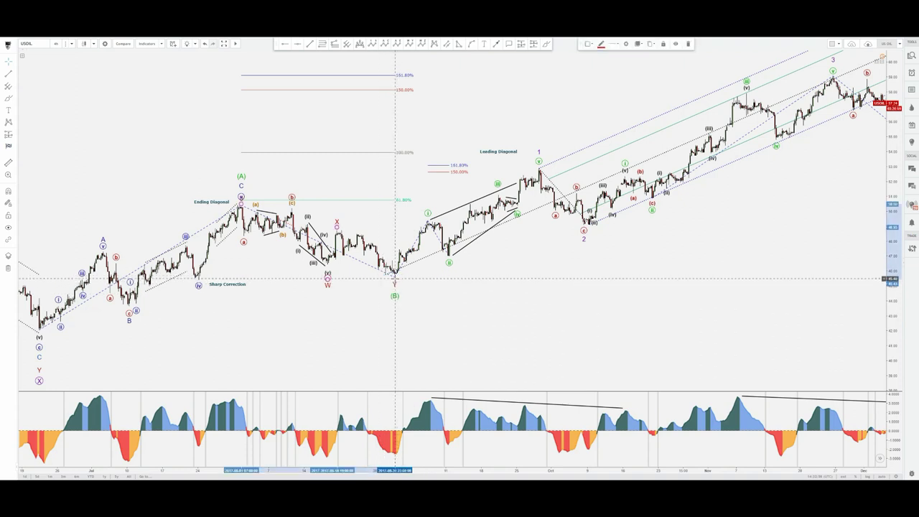
left_click(408, 279)
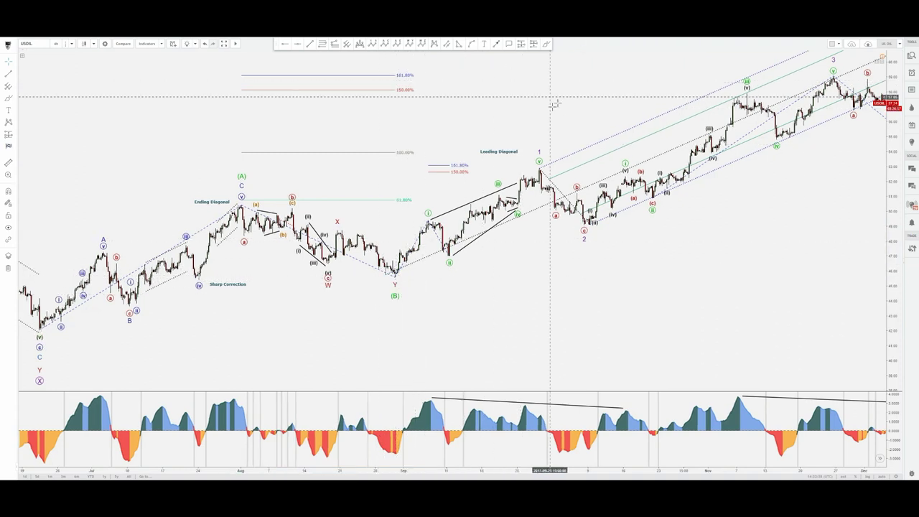
On the daily USOIL chart, brush a small a above green (A), b below green (B), and c with a large A beside circled Y.
left_click(545, 44)
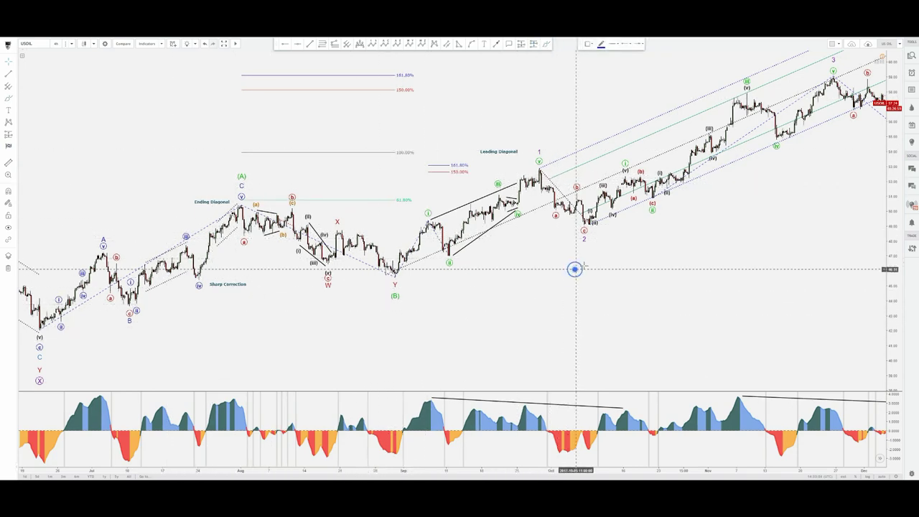
left_click_drag(790, 214, 553, 294)
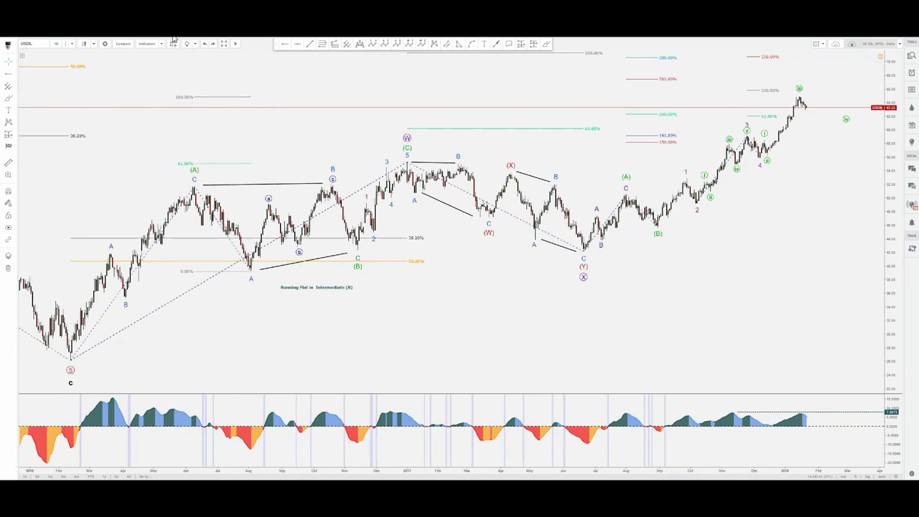
left_click_drag(823, 208, 604, 299)
left_click(546, 44)
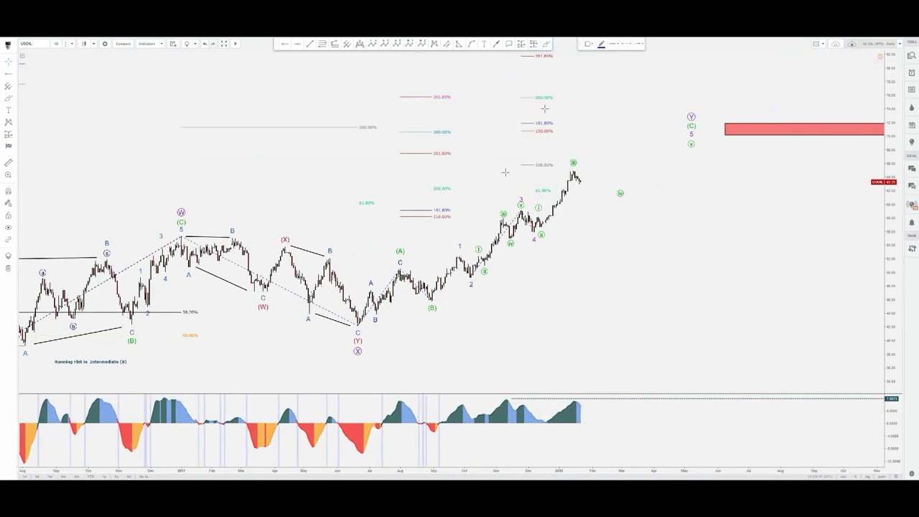
left_click_drag(393, 244, 411, 248)
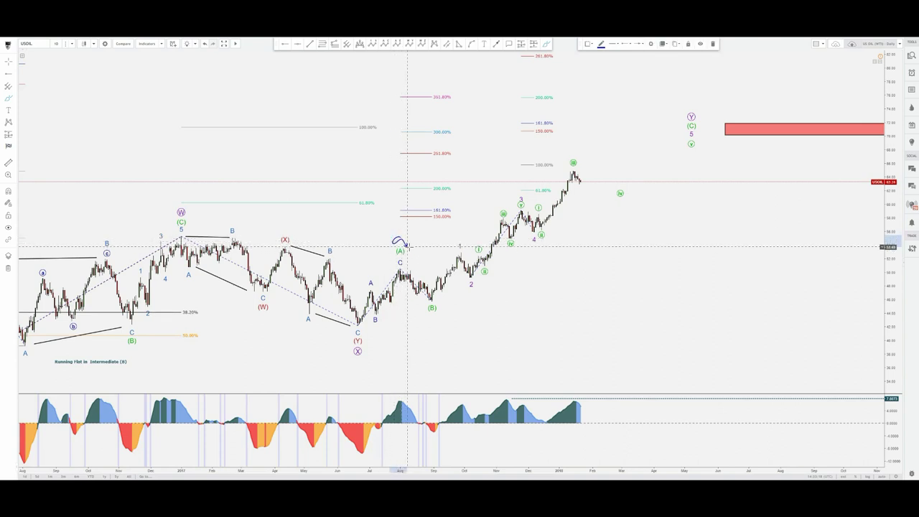
left_click_drag(443, 297, 452, 316)
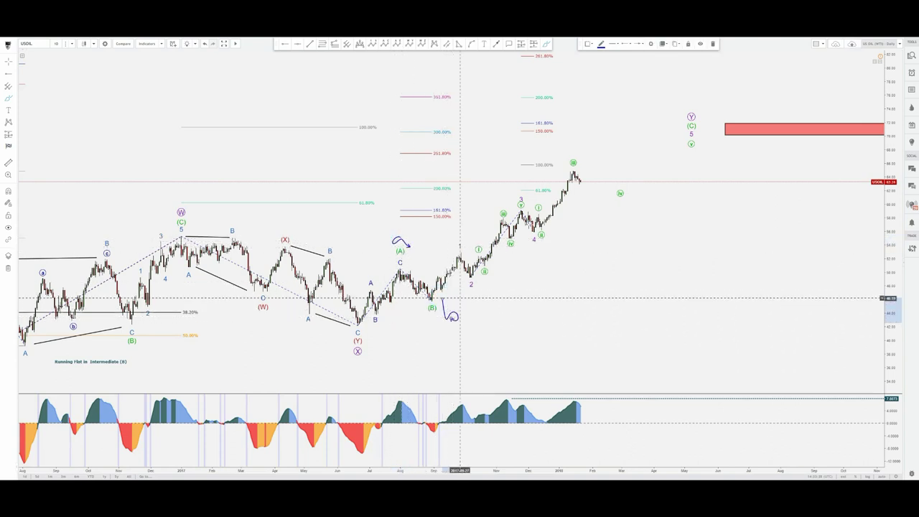
mouse_move(651, 143)
left_mouse_down()
mouse_move(661, 141)
mouse_move(652, 108)
mouse_move(670, 130)
mouse_move(675, 109)
left_mouse_up()
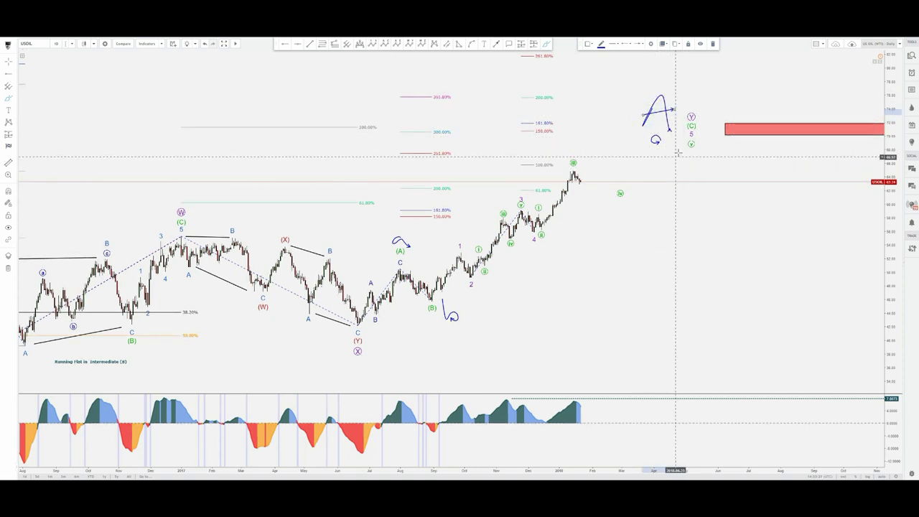
Brush a projected three-swing decline from circled Y, a large B at its low, and the rise out of it.
left_click_drag(681, 146, 701, 222)
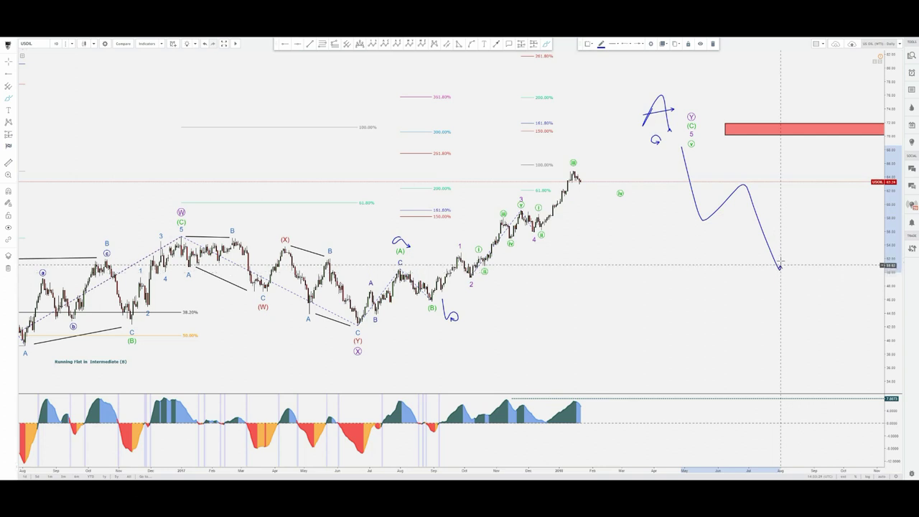
mouse_move(800, 263)
left_mouse_down()
mouse_move(806, 241)
mouse_move(837, 278)
mouse_move(816, 283)
left_mouse_up()
left_click_drag(816, 249, 851, 100)
Undo the projected rise, the large B, the projected decline and the large A.
key("ctrl+z")
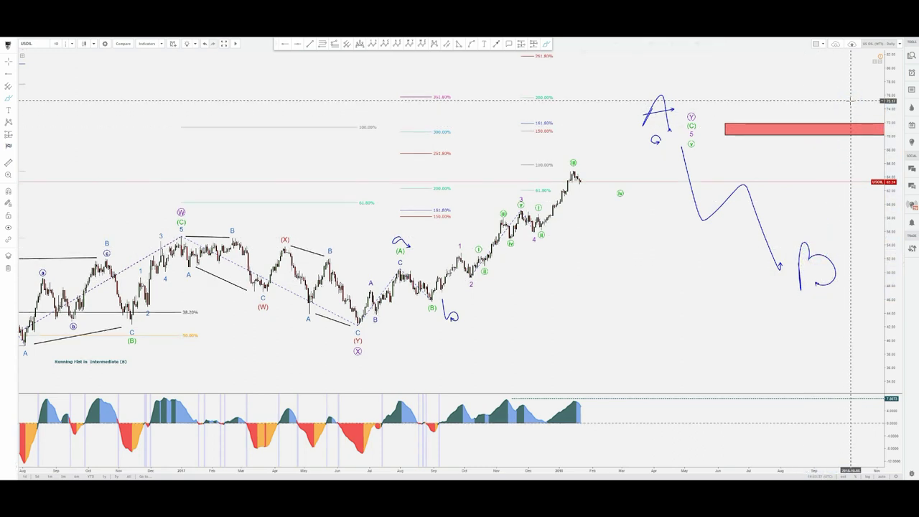
key("ctrl+z")
key("ctrl+z")
key("ctrl+z")
key("ctrl+z")
key("ctrl+z")
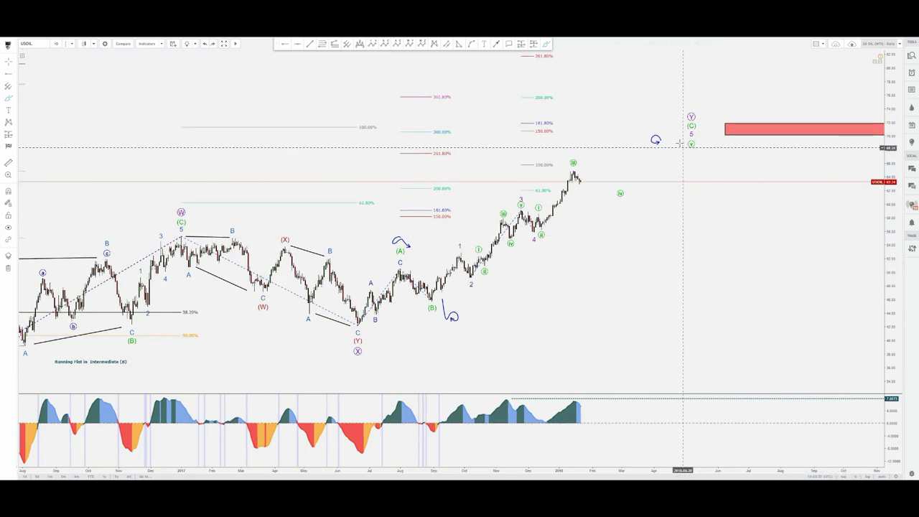
Brush the projected pullback from circled iii to circled iv and the following rise towards circled v, and undo the latest strokes.
left_click(547, 44)
mouse_move(581, 172)
left_mouse_down()
mouse_move(624, 174)
mouse_move(643, 154)
left_mouse_up()
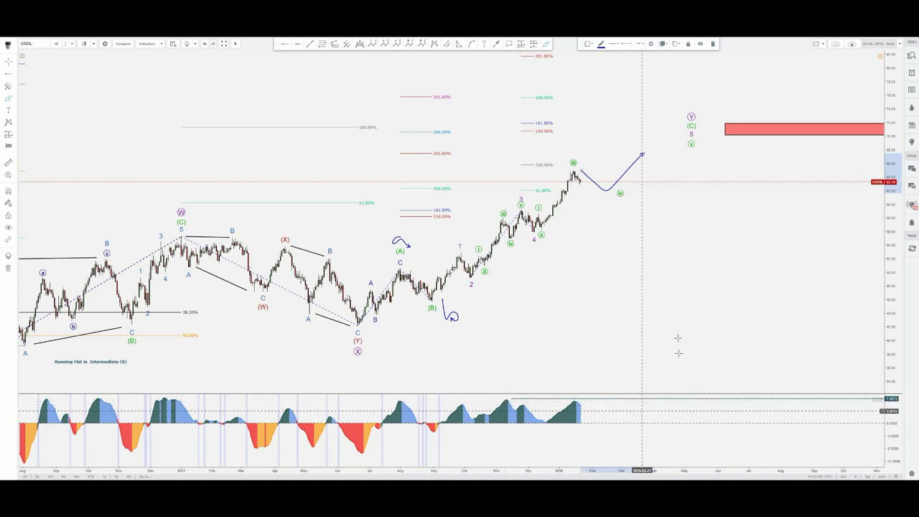
left_click(636, 291)
key("ctrl+z")
key("ctrl+z")
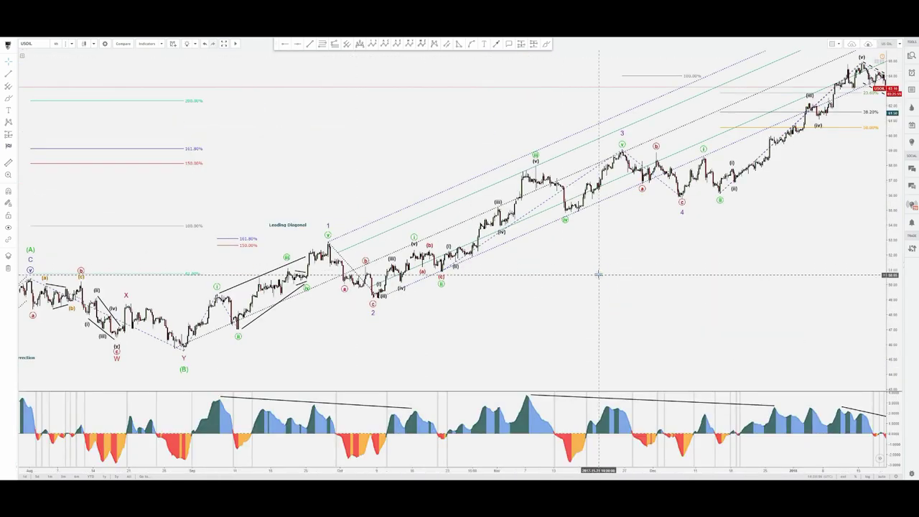
On the lower-timeframe chart, brush the leading diagonal from green (B) to purple 1 and the decline to purple 2, and undo the strokes.
left_click_drag(669, 262, 470, 273)
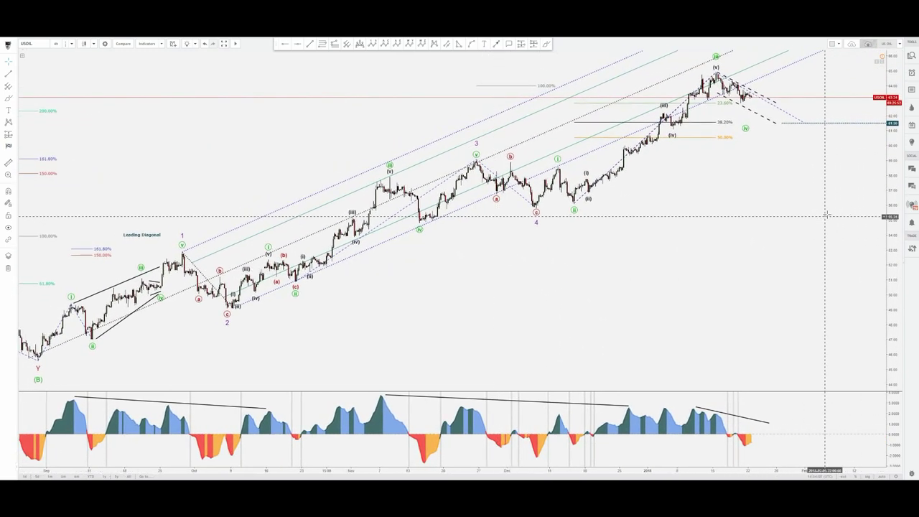
left_click_drag(566, 279, 563, 303)
left_click(546, 43)
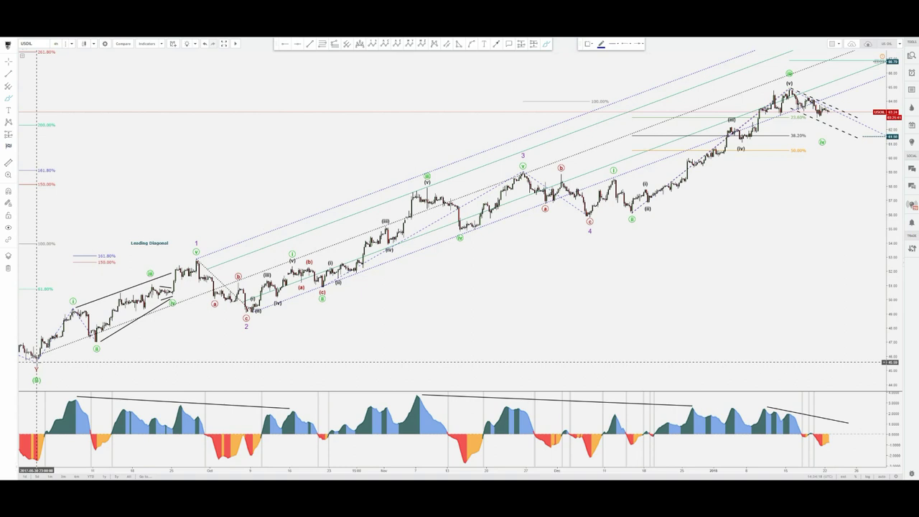
left_click_drag(35, 366, 64, 307)
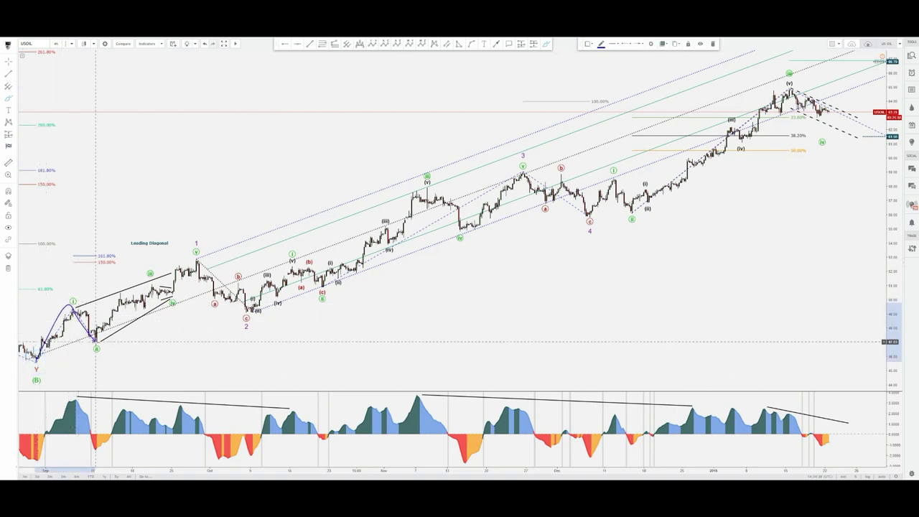
left_click_drag(105, 332, 148, 289)
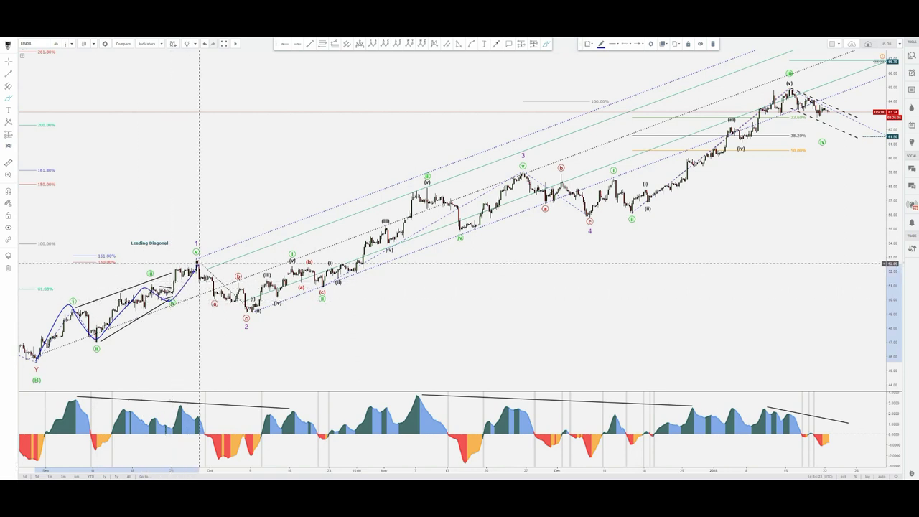
mouse_move(203, 241)
left_mouse_down()
mouse_move(184, 244)
mouse_move(218, 303)
mouse_move(241, 291)
mouse_move(242, 320)
left_mouse_up()
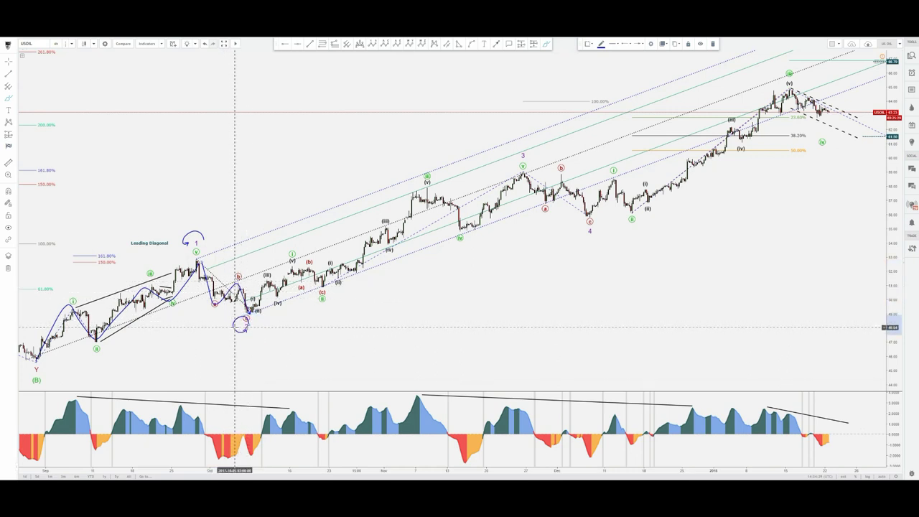
key("ctrl+z")
key("ctrl+z")
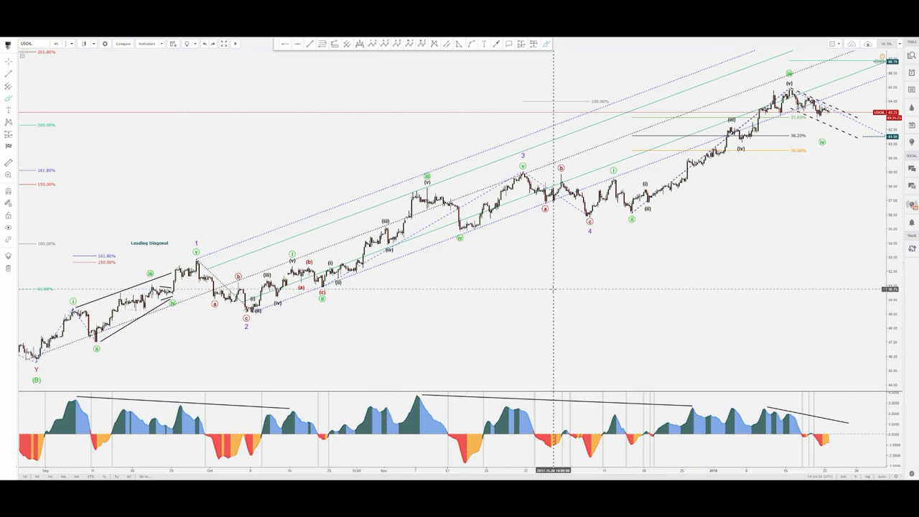
Open the style settings of the pitchfork around the advance, try toggling its 0.618 level, and close the settings.
left_click_drag(574, 284, 459, 335)
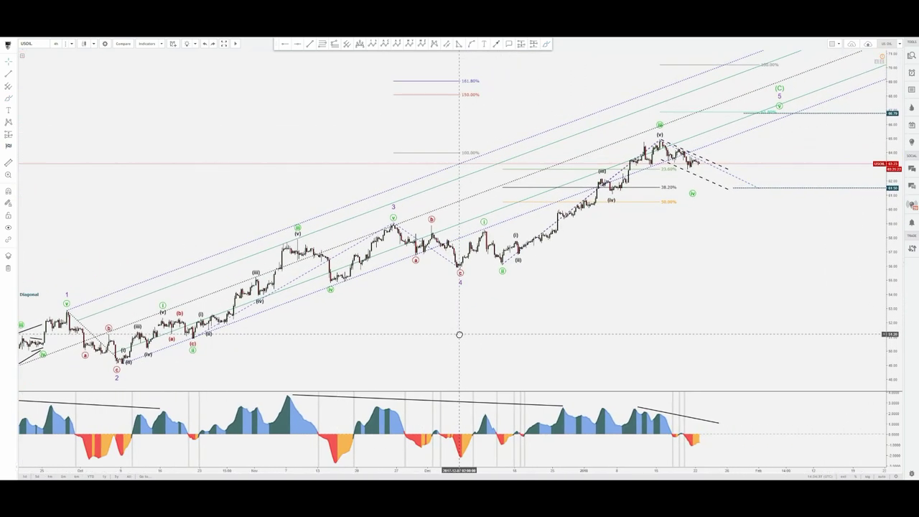
left_click_drag(388, 344, 556, 260)
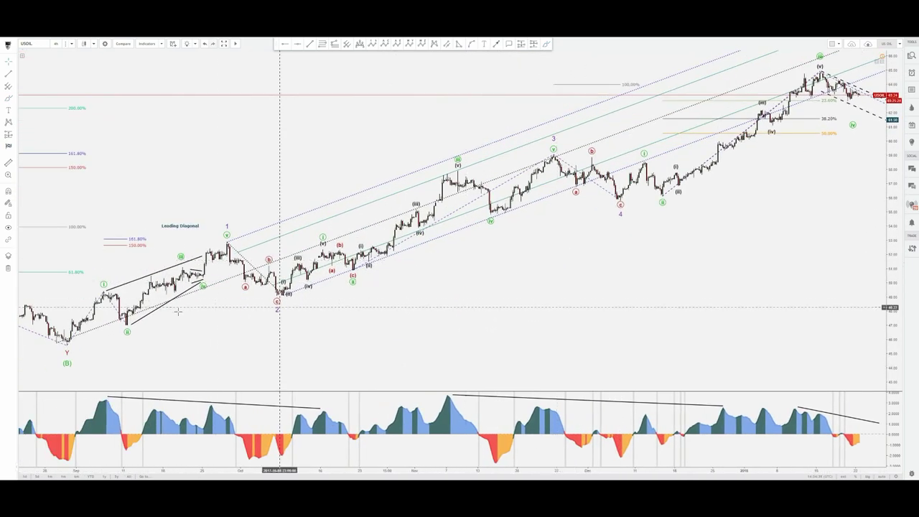
left_click_drag(766, 201, 587, 294)
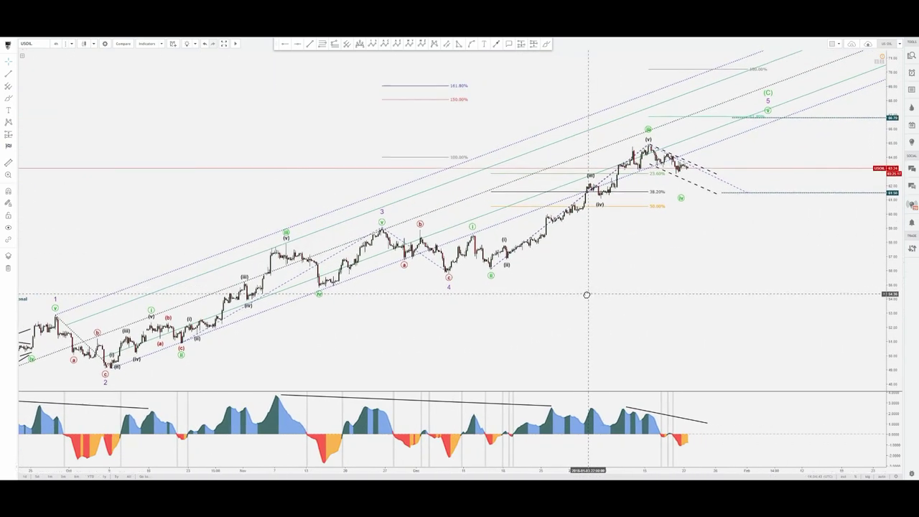
double_click(488, 218)
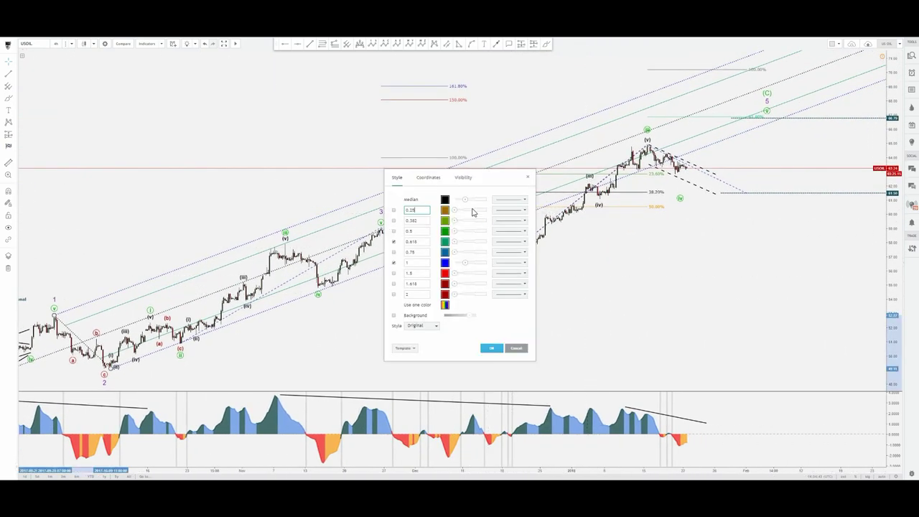
left_click(394, 242)
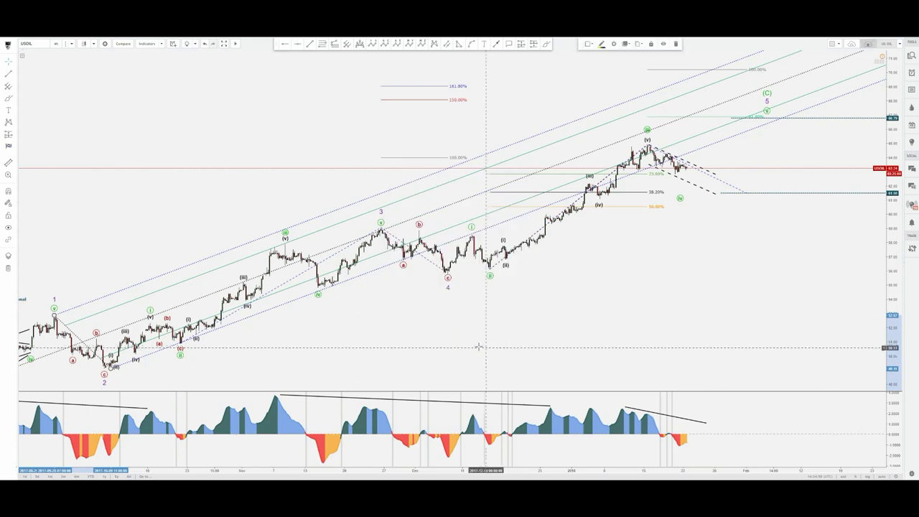
Brush the swings from purple 2 up to circled i, down to circled ii and through (i) and (ii), and discard the stroke.
left_click_drag(583, 324, 554, 328)
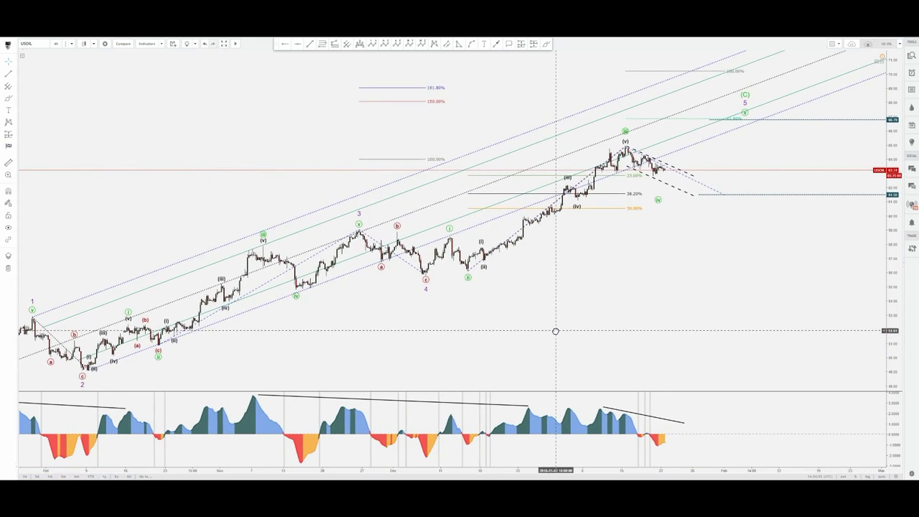
left_click(547, 45)
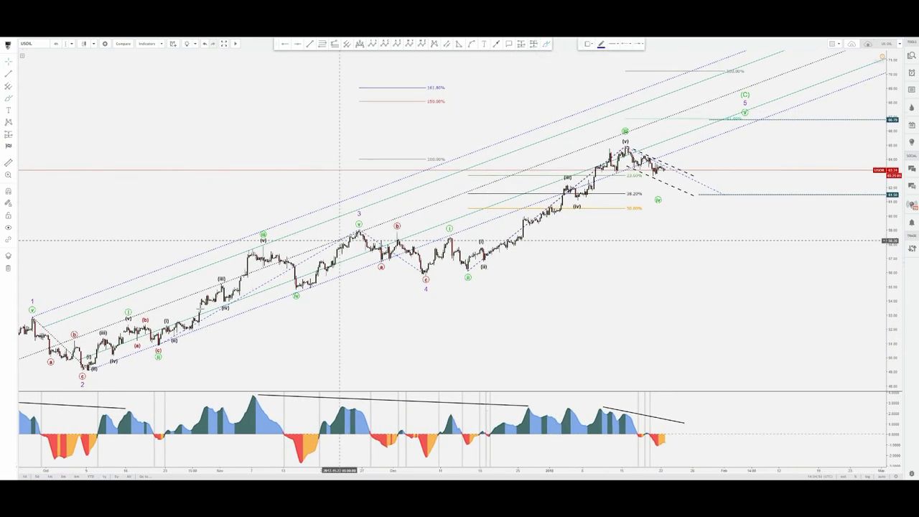
left_click(85, 373)
mouse_move(106, 339)
left_mouse_down()
mouse_move(123, 325)
mouse_move(157, 341)
left_mouse_up()
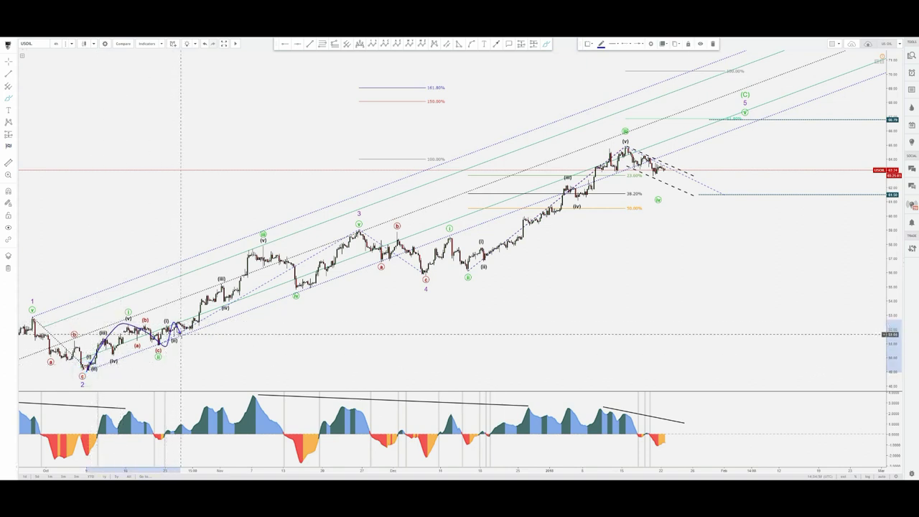
right_click(181, 334)
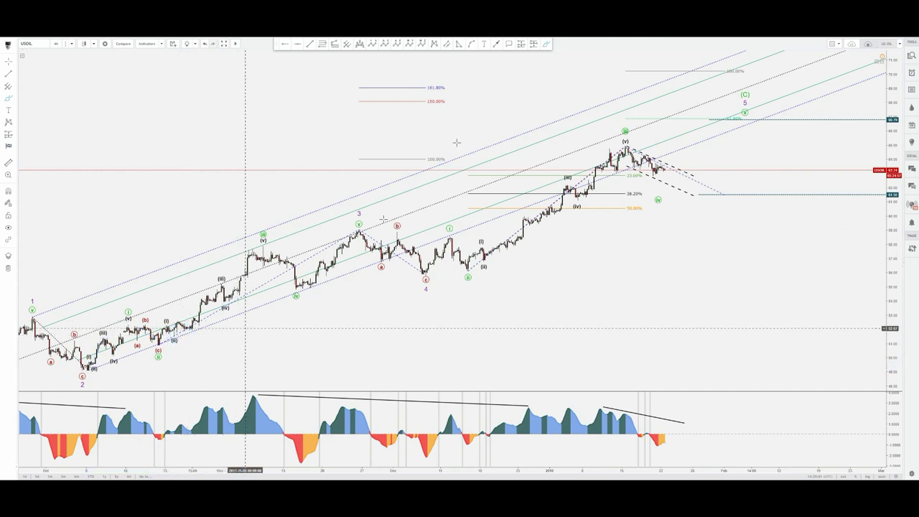
Brush the rise from circled ii to circled iii and the move on to purple 3, discarding each stroke.
left_click(547, 43)
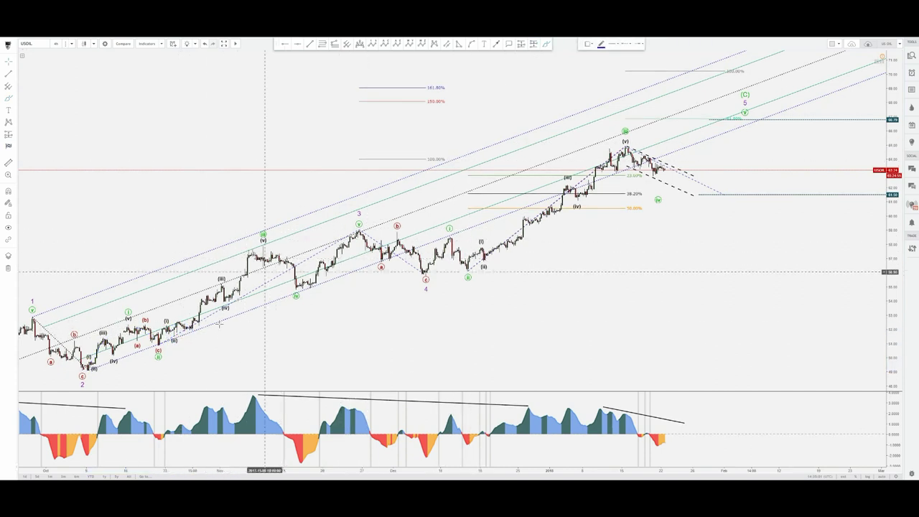
left_click_drag(164, 343, 260, 255)
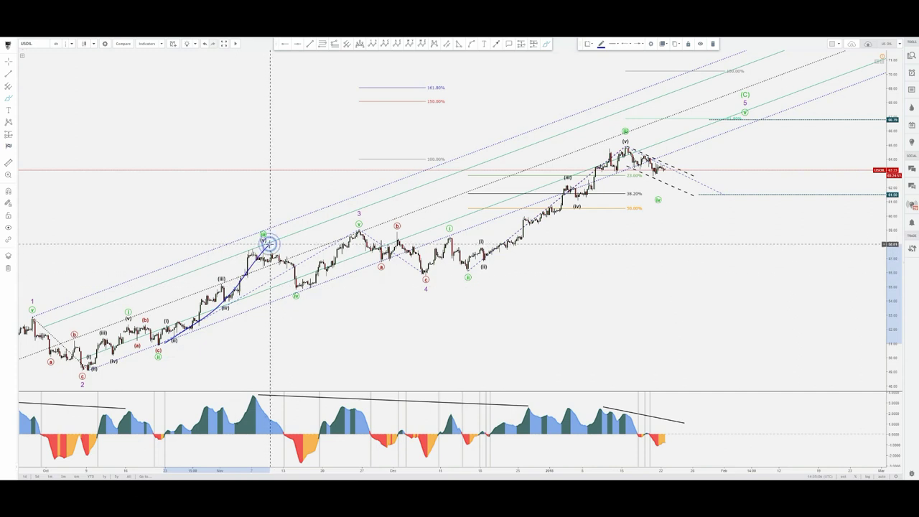
key("Delete")
left_click(546, 45)
mouse_move(272, 242)
left_mouse_down()
mouse_move(300, 287)
mouse_move(362, 225)
left_mouse_up()
key("Delete")
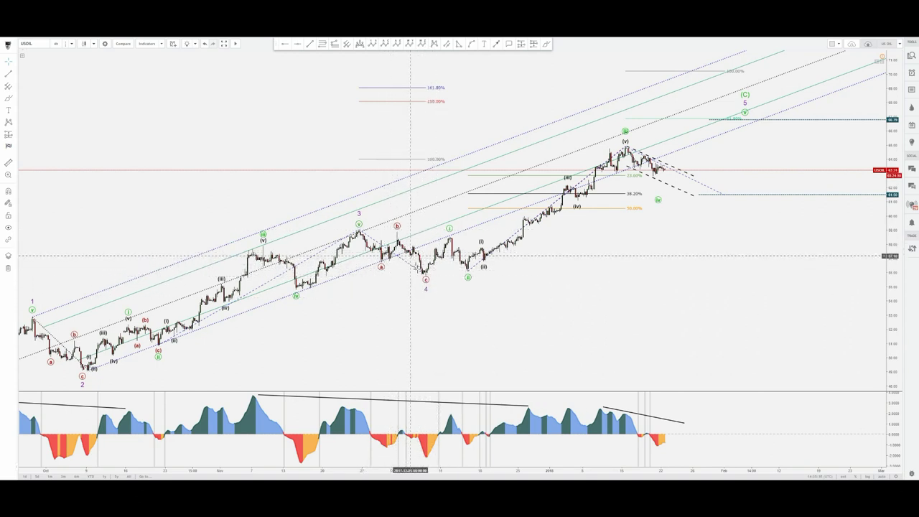
Brush the swings from purple 4 through circled i, circled ii and (i) to (iv) up to circled iii, and discard the stroke.
left_click(548, 46)
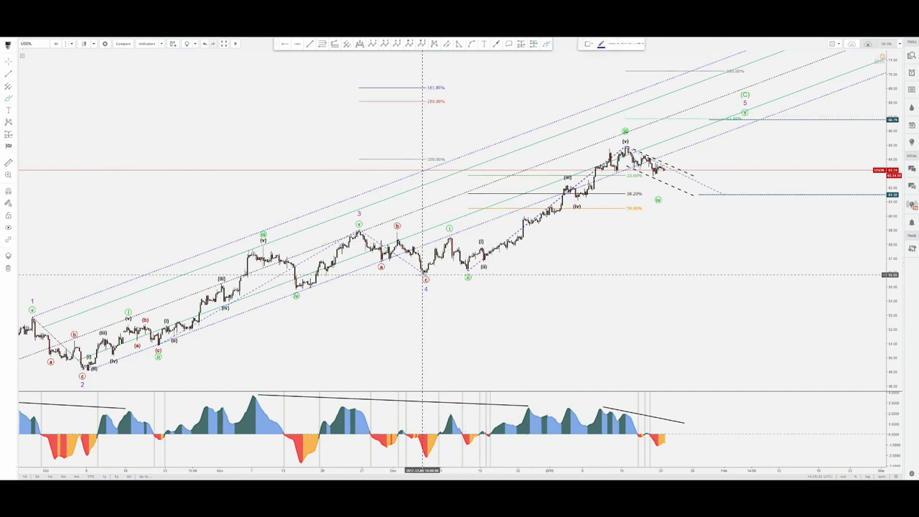
left_click_drag(423, 275, 443, 233)
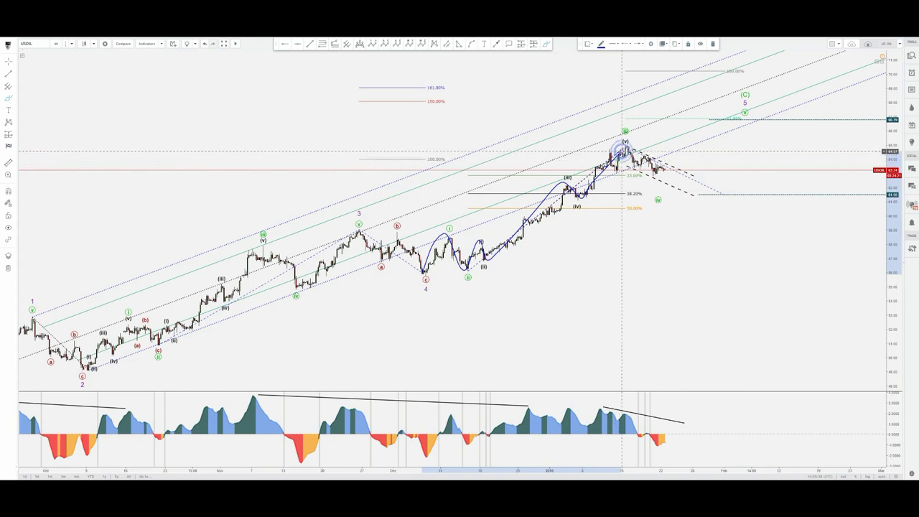
key("Escape")
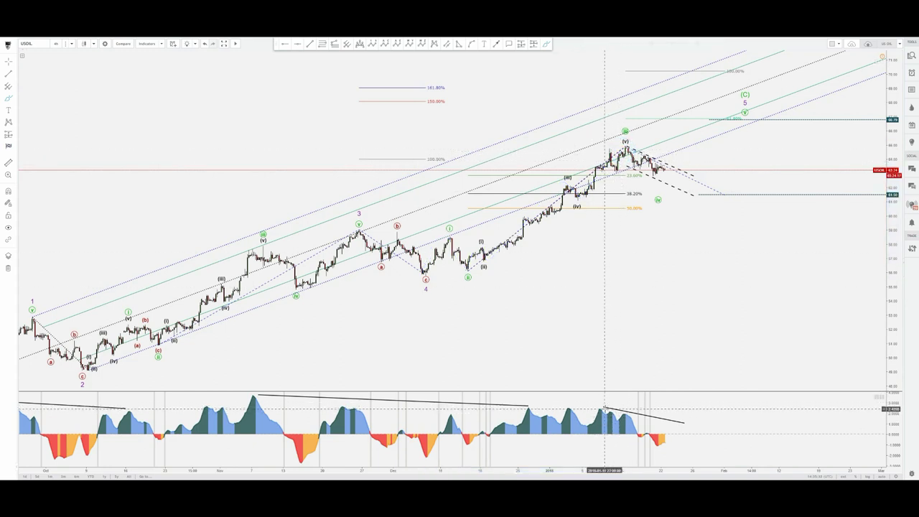
Trace the dashed pullback channel with the brush, and move the circled iv label to the channel's lower end near the 38.20% level.
scroll(631, 296, "up", 3)
left_click_drag(585, 291, 563, 353)
left_click_drag(893, 289, 896, 352)
left_click_drag(801, 294, 801, 348)
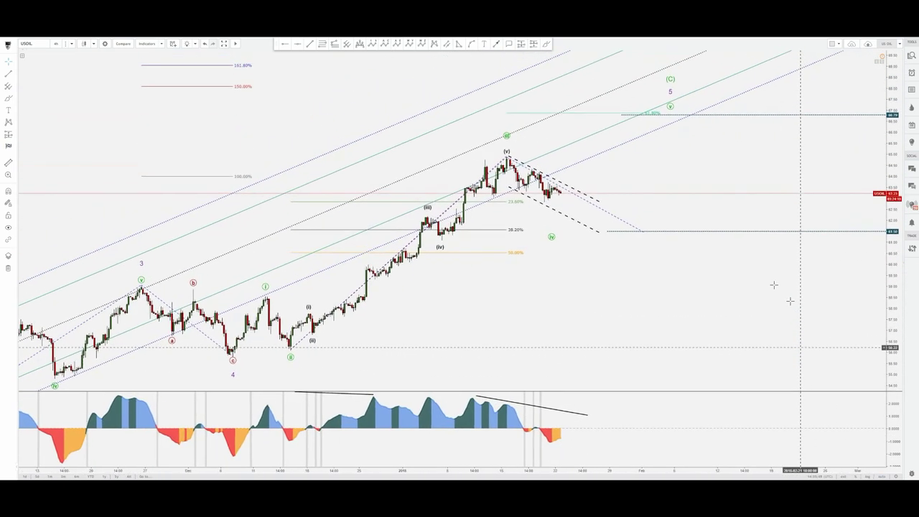
left_click_drag(763, 299, 748, 311)
left_click(547, 44)
left_click(492, 167)
left_click_drag(562, 202, 564, 200)
left_click_drag(491, 198, 557, 224)
left_click(565, 227)
mouse_move(537, 247)
left_mouse_down()
mouse_move(537, 233)
mouse_move(586, 243)
mouse_move(574, 245)
left_mouse_up()
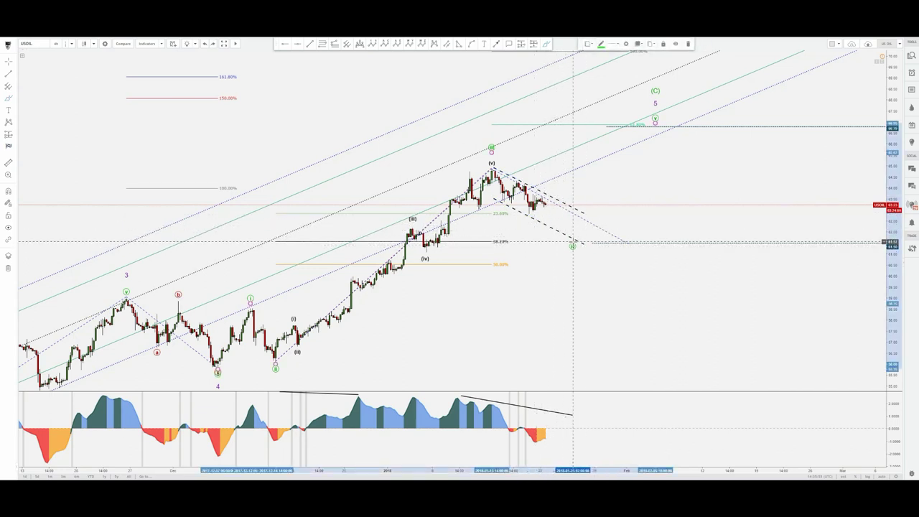
left_click(542, 259)
Circle the 38.20% retracement label, brush the path from circled ii through circled iii and iv to circled v, and discard the path strokes.
left_click(546, 44)
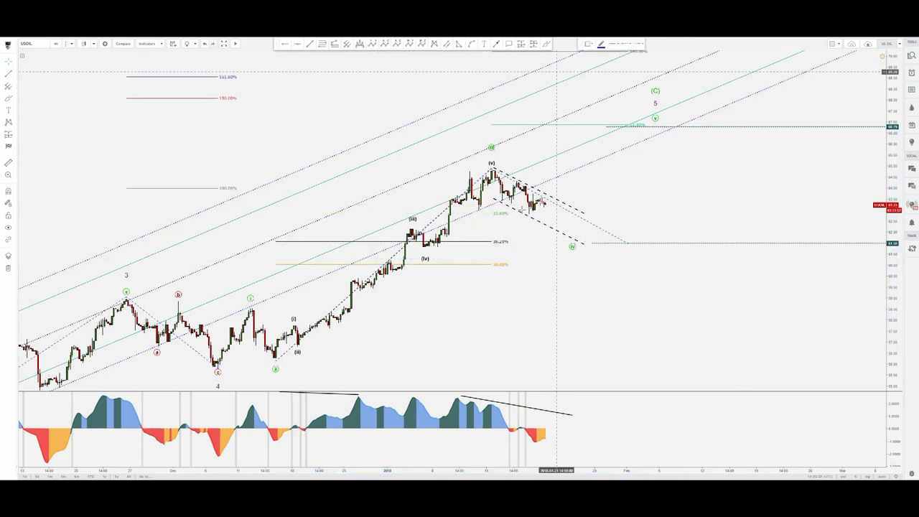
left_click_drag(503, 229, 487, 264)
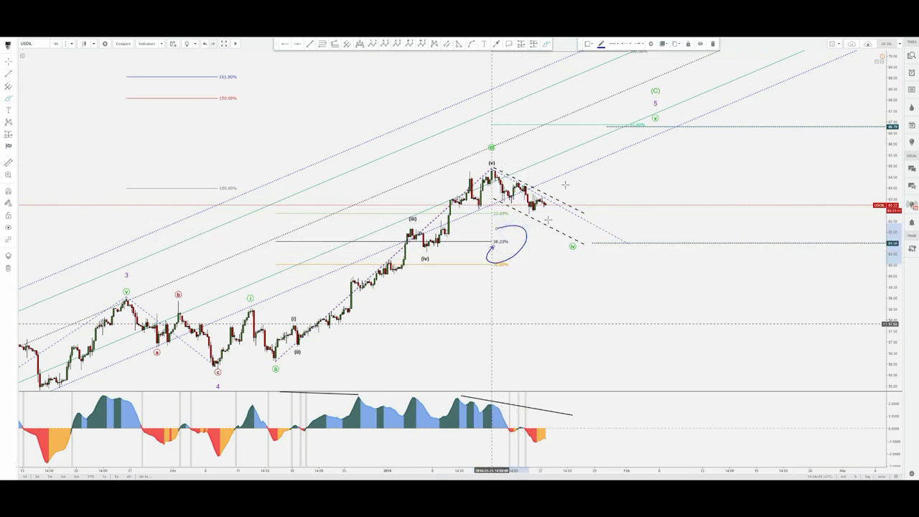
left_click(548, 45)
left_click(296, 359)
left_click(489, 159)
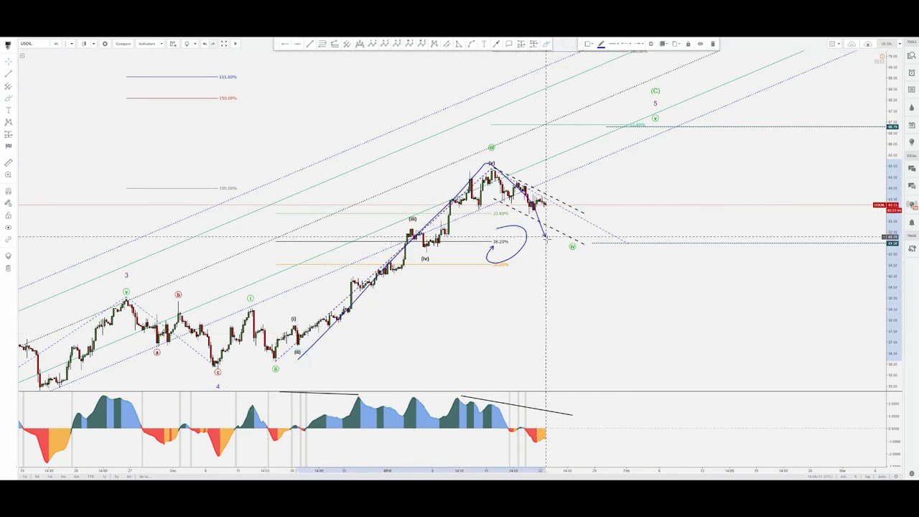
mouse_move(548, 240)
left_mouse_down()
mouse_move(626, 164)
mouse_move(655, 116)
left_mouse_up()
key("Delete")
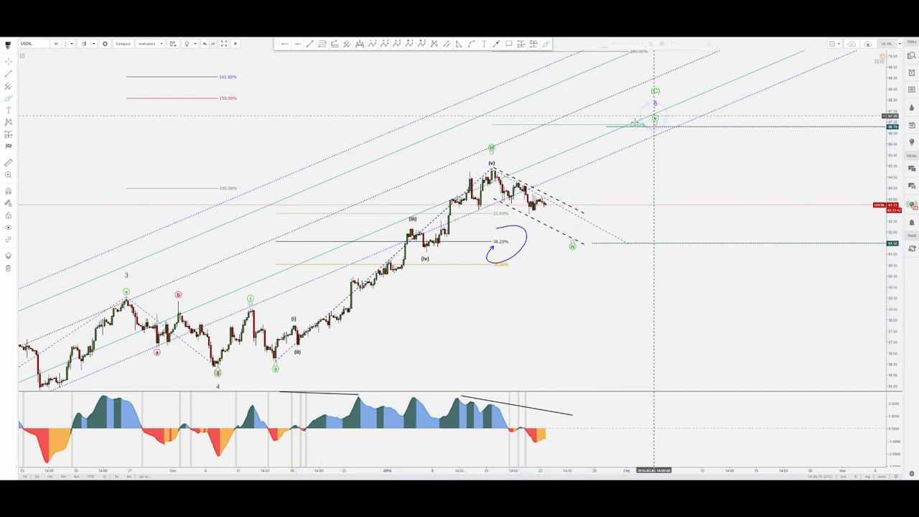
Try nudging the projected circled v, purple 5 and green (C) labels closer together.
left_click_drag(780, 146, 773, 176)
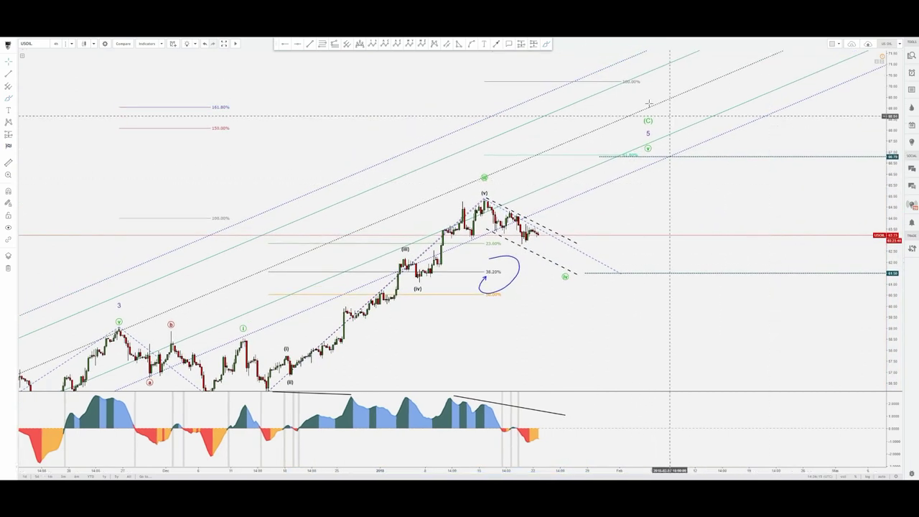
left_click(648, 148)
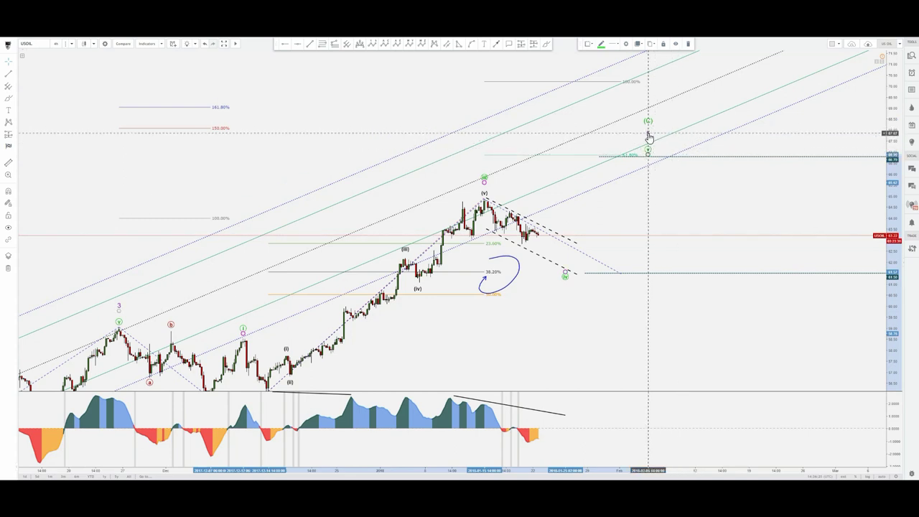
left_click(648, 134)
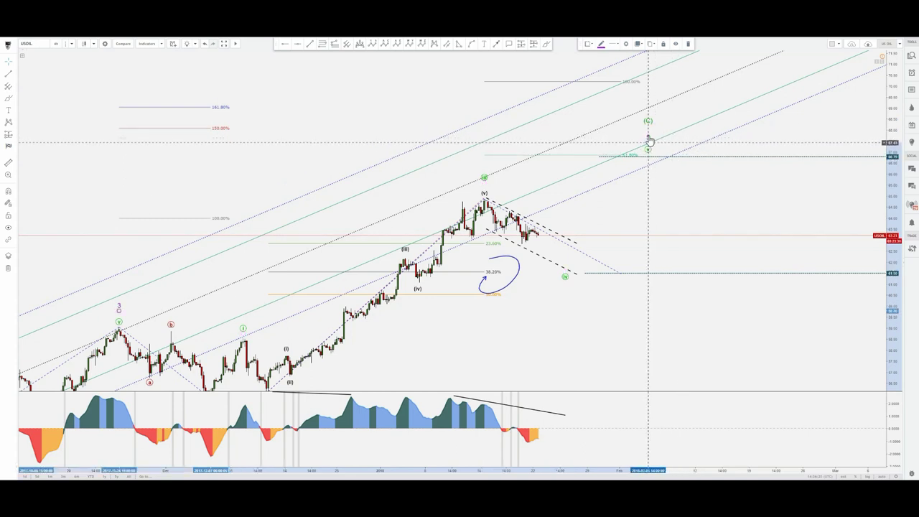
left_click(648, 124)
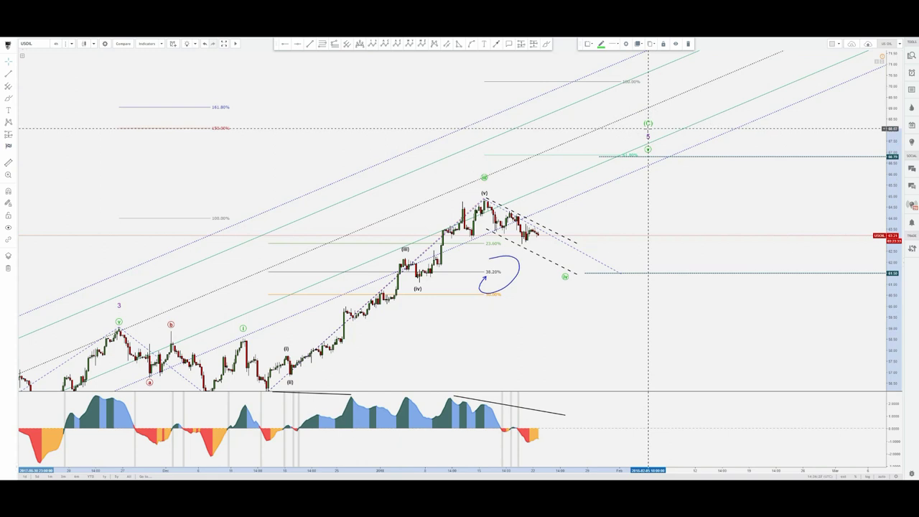
left_click(669, 172)
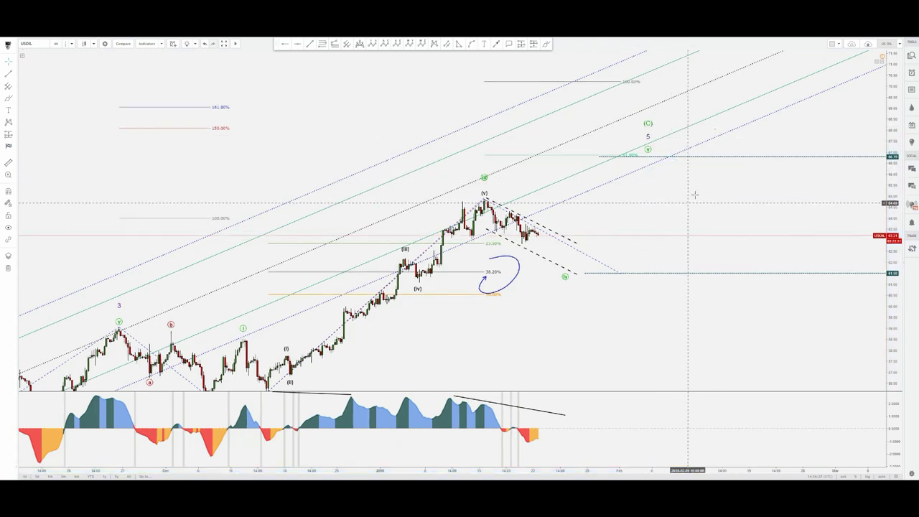
left_click(657, 247)
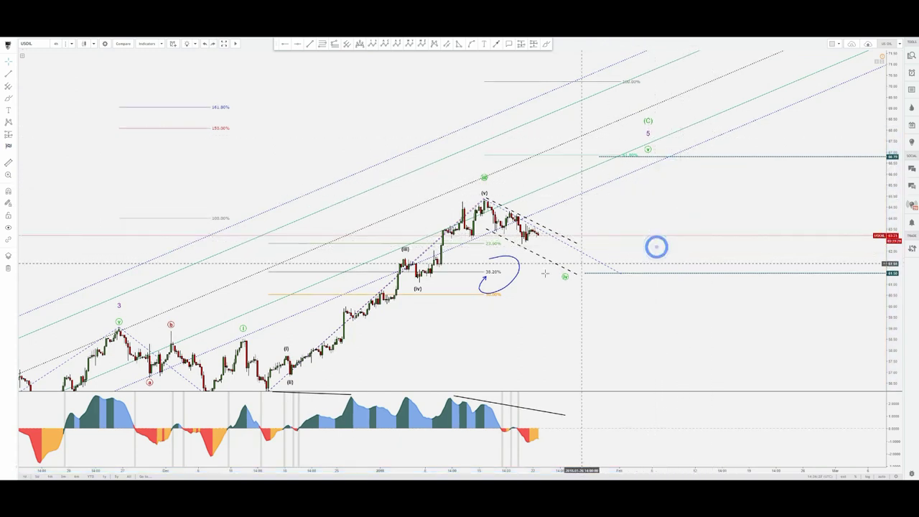
Delete the brush loop around the 38.20% retracement label.
left_click(517, 273)
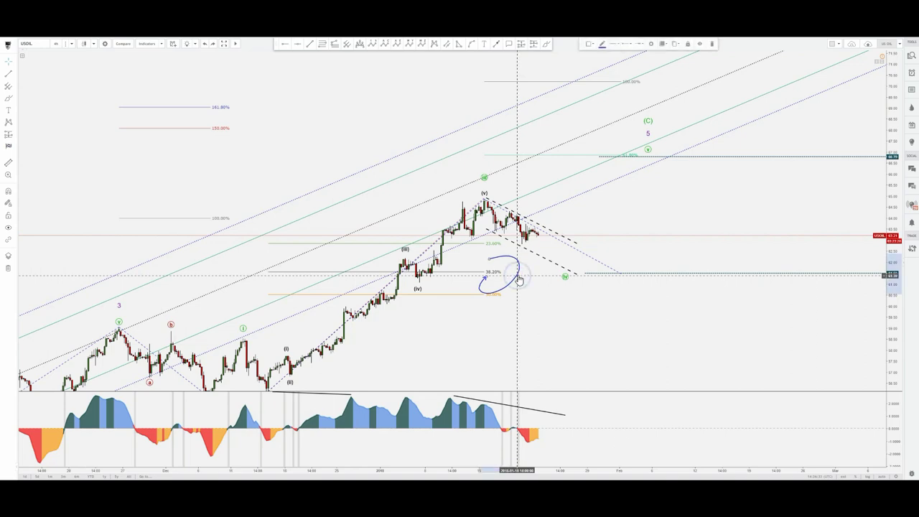
left_click_drag(580, 347, 641, 291)
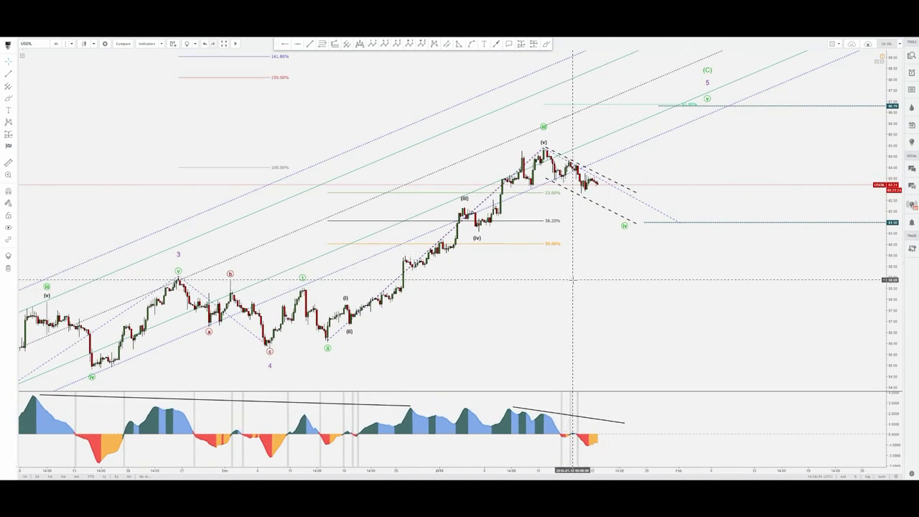
left_click_drag(578, 272, 566, 292)
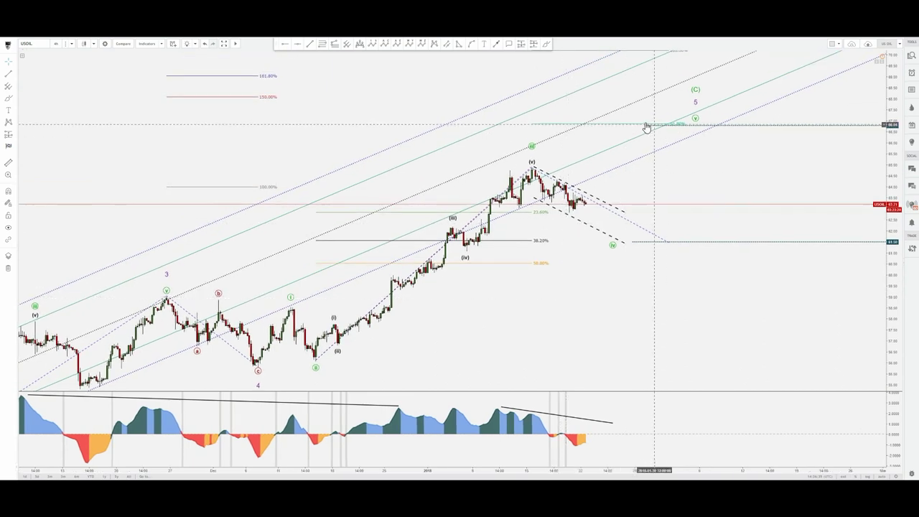
left_click_drag(678, 66, 662, 90)
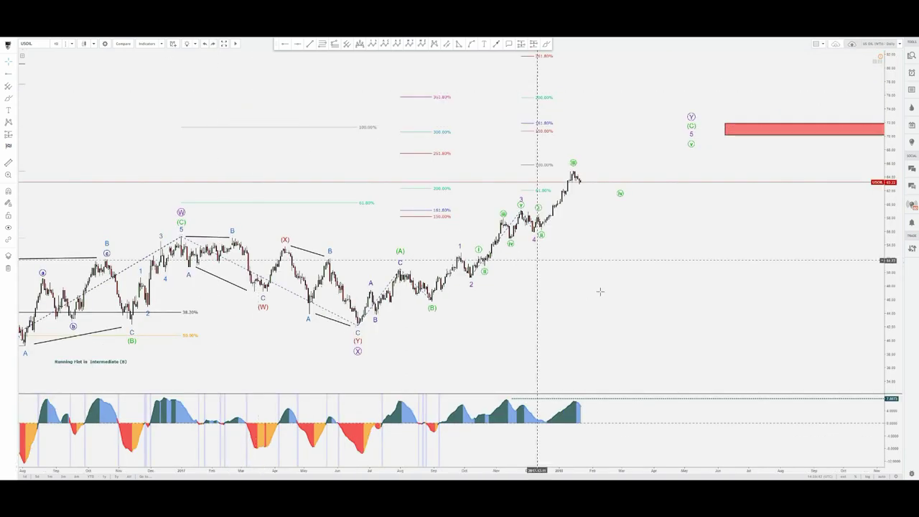
On the daily chart, brush the advance to circled W and the decline to circled X, and circle the 100.00% projection level.
left_click_drag(592, 298, 693, 242)
scroll(689, 284, "down", 1)
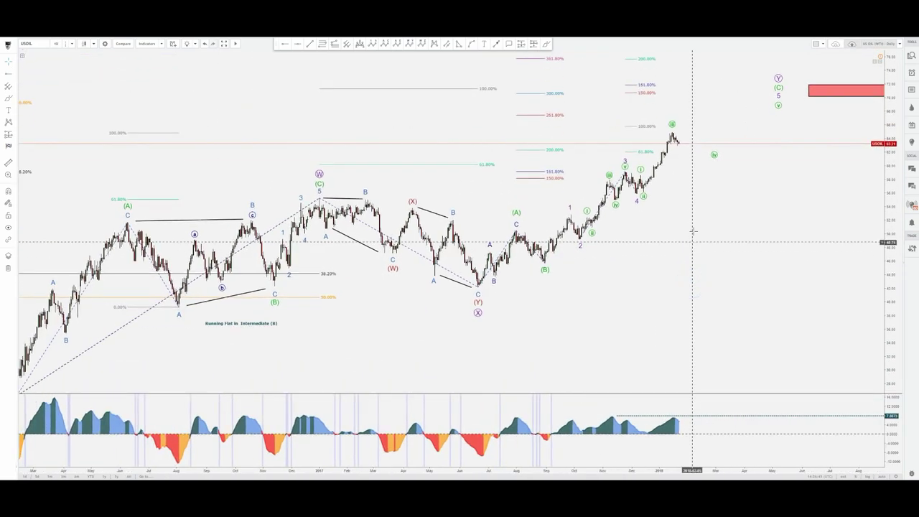
left_click(546, 44)
left_click(170, 327)
left_click(302, 205)
left_click_drag(466, 102, 472, 93)
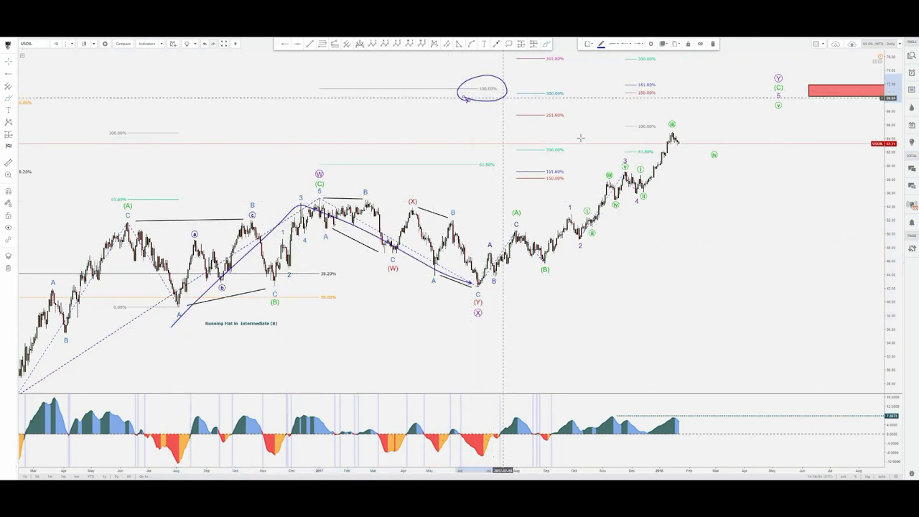
Brush the projected advance from circled X to the circled Y target, and circle the extension levels above circled iii.
mouse_move(492, 289)
left_mouse_down()
mouse_move(503, 261)
mouse_move(560, 260)
mouse_move(752, 86)
left_mouse_up()
left_click(546, 45)
mouse_move(656, 106)
left_mouse_down()
mouse_move(662, 80)
mouse_move(635, 95)
left_mouse_up()
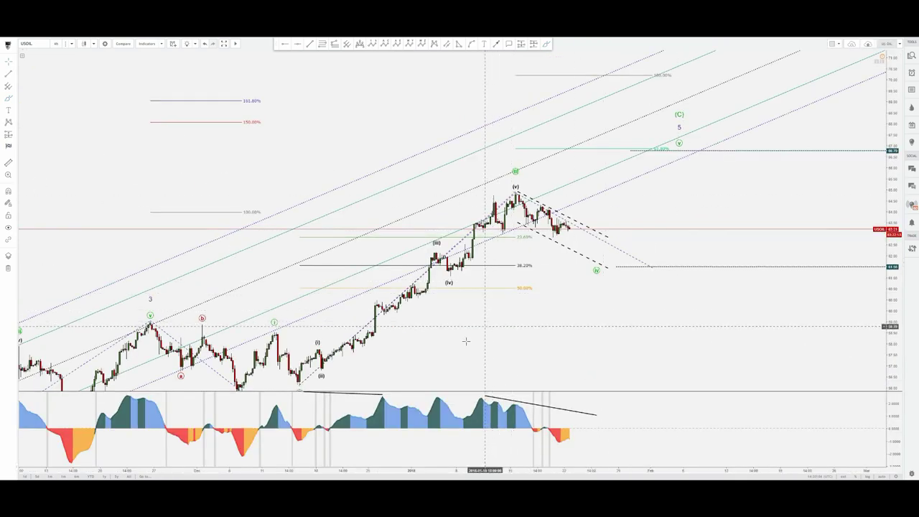
On the lower-timeframe chart, brush the rise from (ii) to circled iii and the pullback to the circled iv target line.
left_click_drag(469, 346, 572, 300)
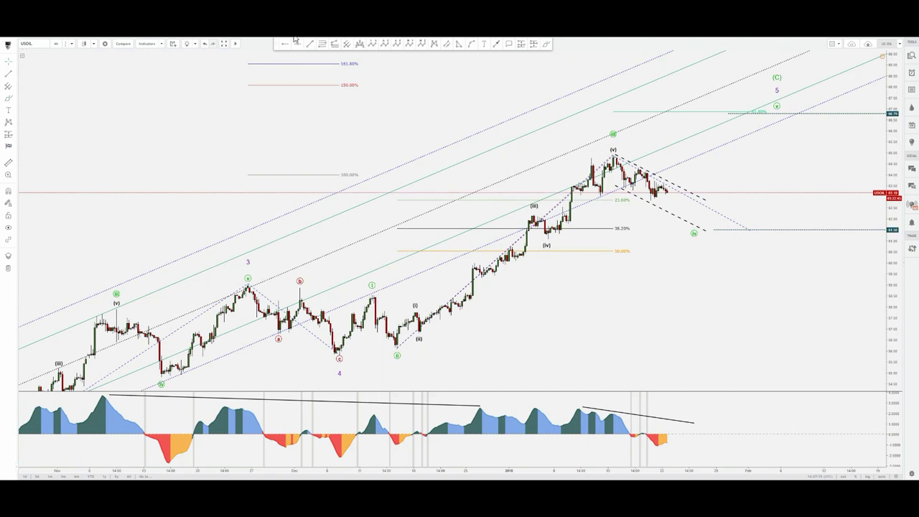
left_click(546, 44)
mouse_move(416, 350)
left_mouse_down()
mouse_move(596, 156)
mouse_move(657, 182)
mouse_move(714, 229)
left_mouse_up()
Circle the 161.80% and 150.00% extension labels, and brush the rise to purple 3 and the decline to purple 4.
left_click_drag(341, 104, 349, 102)
left_click(374, 64)
left_click(333, 88)
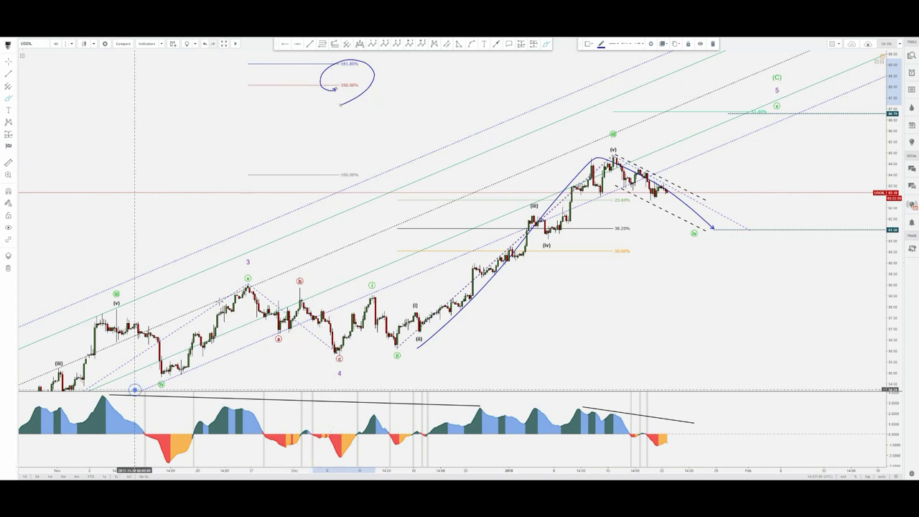
left_click(248, 286)
left_click(339, 339)
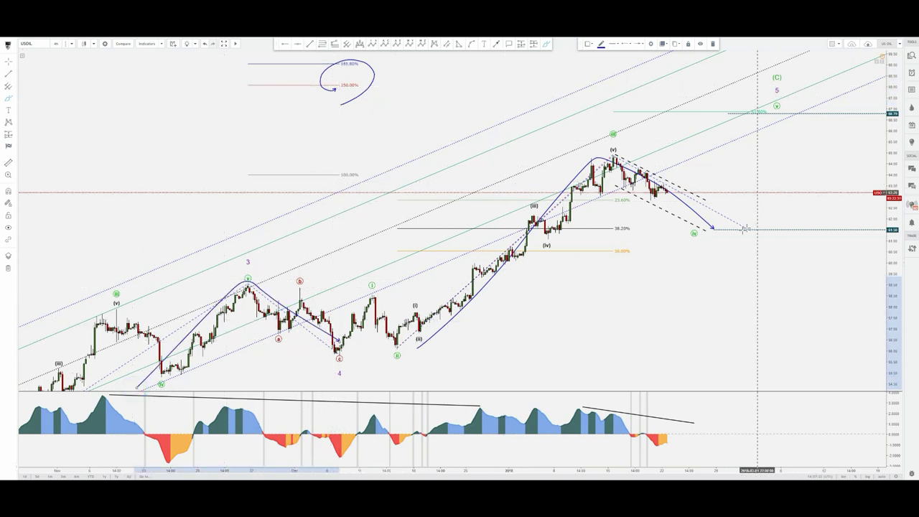
Brush the projected zigzag rise from circled iv and the higher-high arrows, and sketch the oscillator divergence, discarding the oscillator stroke.
mouse_move(732, 224)
left_mouse_down()
mouse_move(742, 207)
mouse_move(795, 177)
mouse_move(814, 148)
mouse_move(829, 178)
mouse_move(860, 84)
left_mouse_up()
left_click_drag(827, 112, 873, 75)
left_click_drag(614, 144, 857, 79)
left_click_drag(587, 401, 843, 421)
key("Delete")
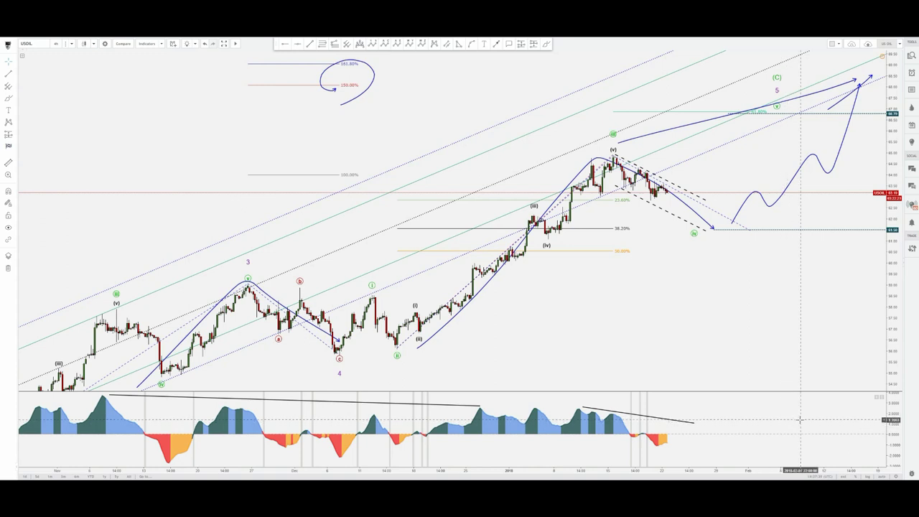
Undo the remaining brush strokes for the projection, the wave 3 and 4 swings, and the extension levels.
left_click(690, 315)
key("ctrl+z")
key("ctrl+z")
key("ctrl+z")
key("ctrl+z")
key("ctrl+z")
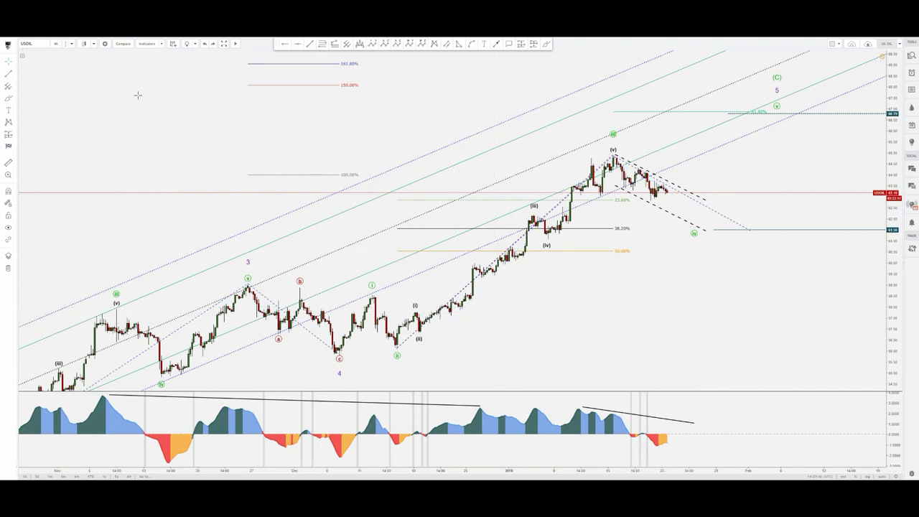